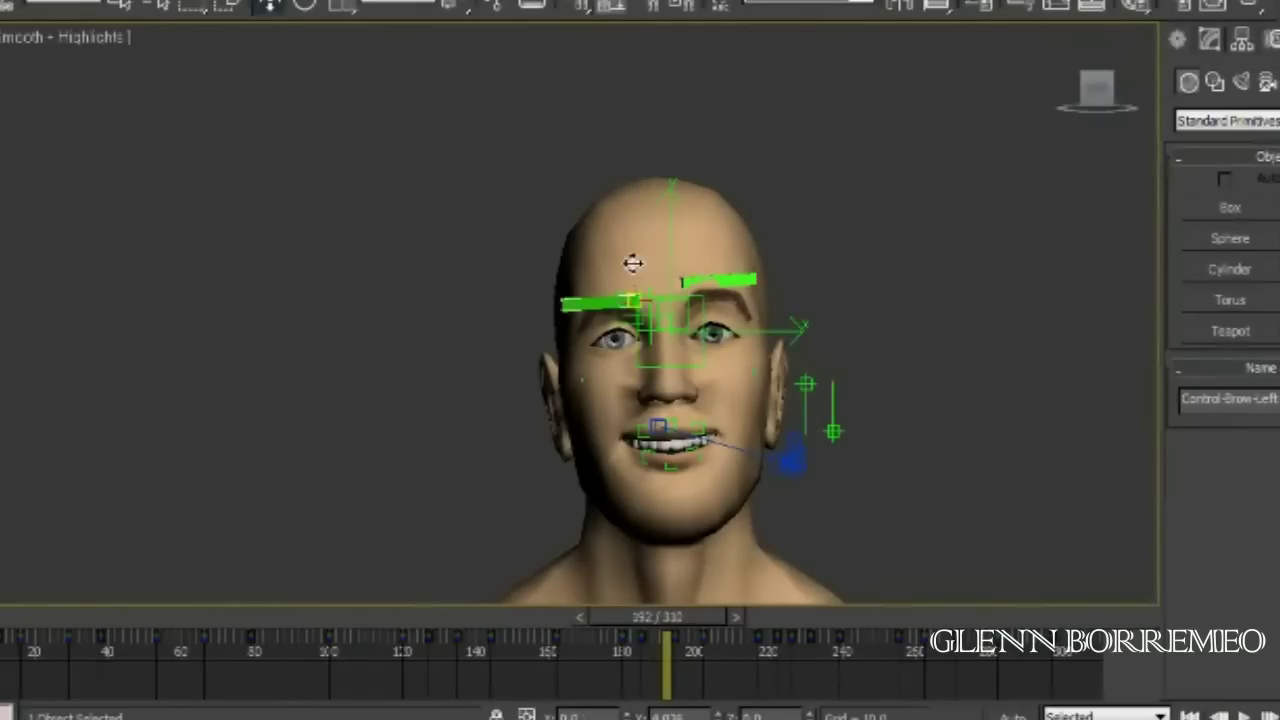
Step: Select the left blink control and the eyes control, then zoom extents on the head
left_click(813, 387)
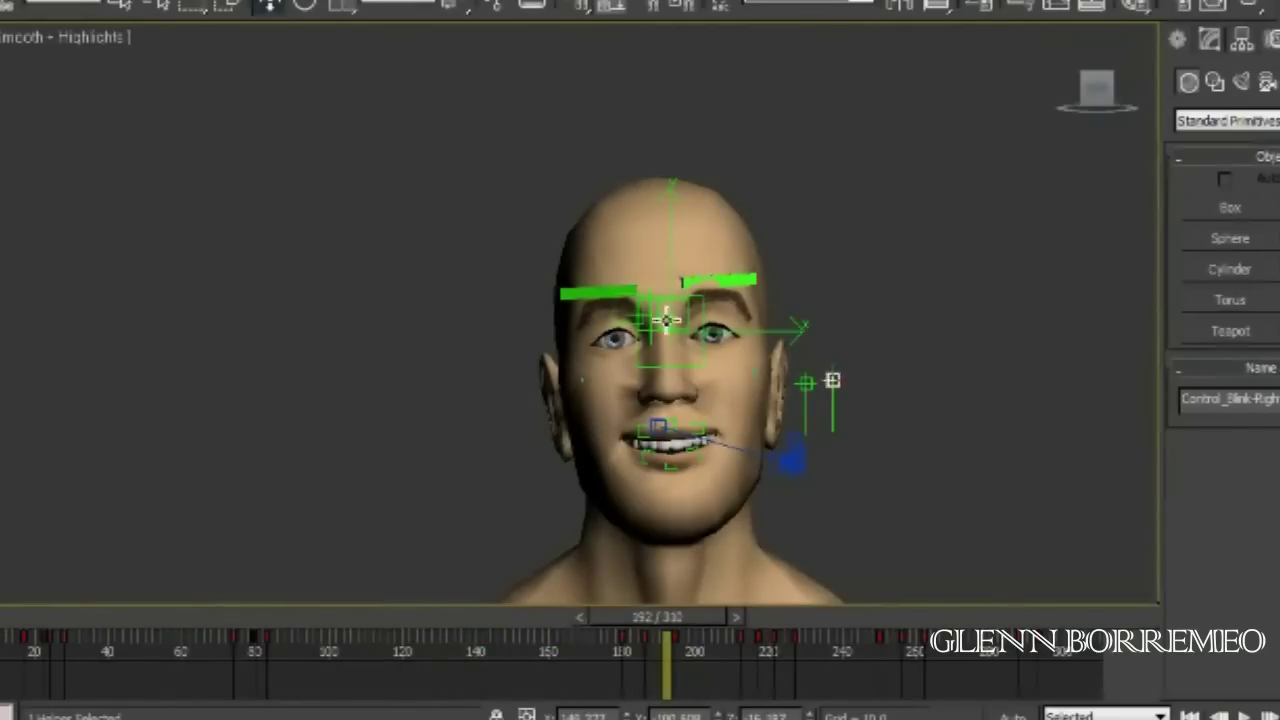
left_click(690, 339)
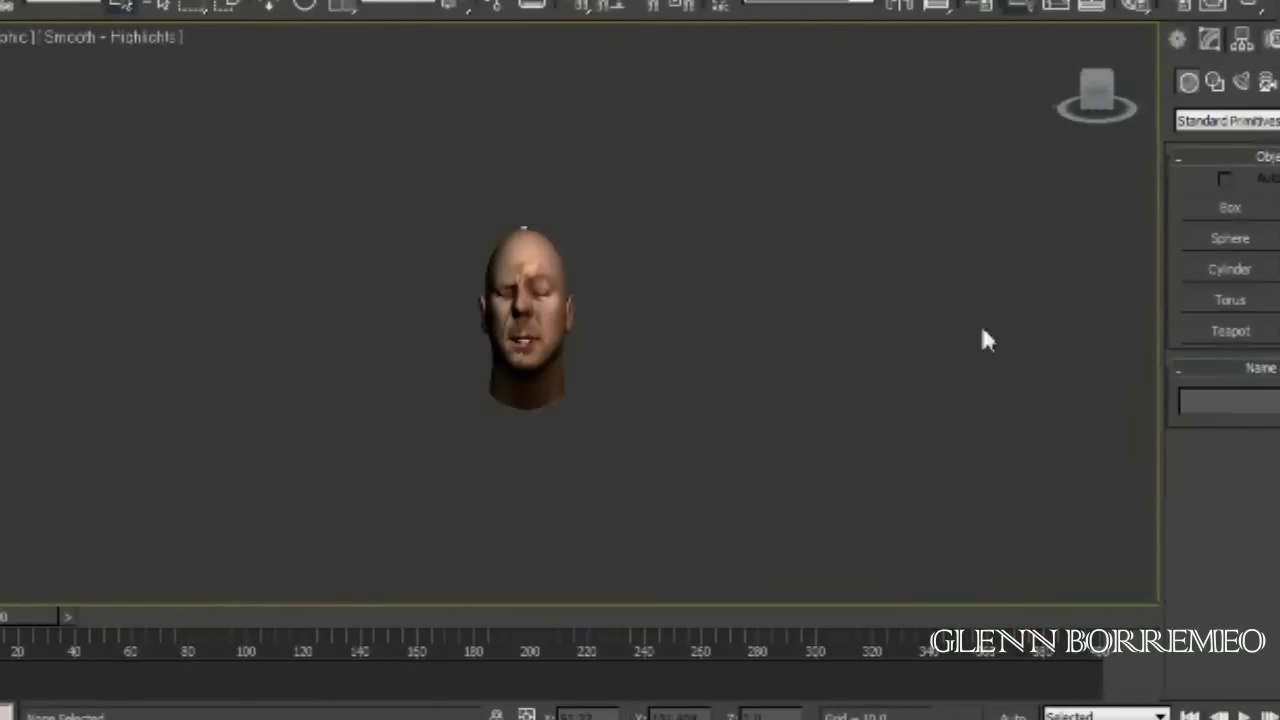
key("z")
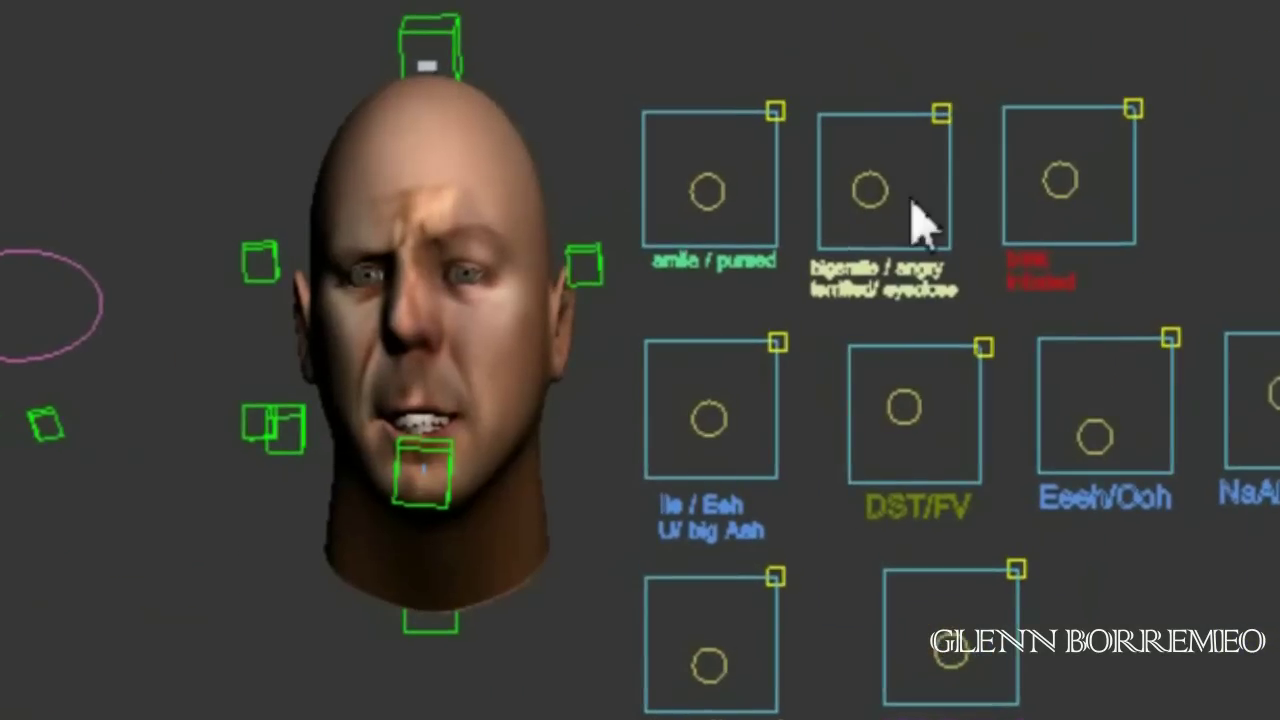
Step: Test each joystick control in turn: bigsmile, pain, DST/FV, Eesh/Ooh and the lower expression controls
left_click(875, 187)
mouse_move(973, 198)
left_mouse_down()
mouse_move(906, 140)
mouse_move(914, 183)
left_mouse_up()
left_click(1075, 181)
mouse_move(1185, 183)
left_mouse_down()
mouse_move(1137, 163)
mouse_move(1177, 180)
mouse_move(1057, 180)
left_mouse_up()
left_click(962, 408)
left_click_drag(962, 408, 943, 429)
left_click(1109, 443)
mouse_move(1129, 449)
left_mouse_down()
mouse_move(1049, 329)
mouse_move(1105, 392)
left_mouse_up()
left_click(1240, 397)
mouse_move(725, 700)
left_mouse_down()
mouse_move(777, 646)
mouse_move(706, 671)
left_mouse_up()
left_click(957, 663)
mouse_move(1000, 680)
left_mouse_down()
mouse_move(905, 660)
mouse_move(968, 665)
left_mouse_up()
Step: Combine controls into expressions: bigsmile toward angry, Ile/Eeh right, a grimace, then a slight smile
left_click_drag(903, 178, 795, 322)
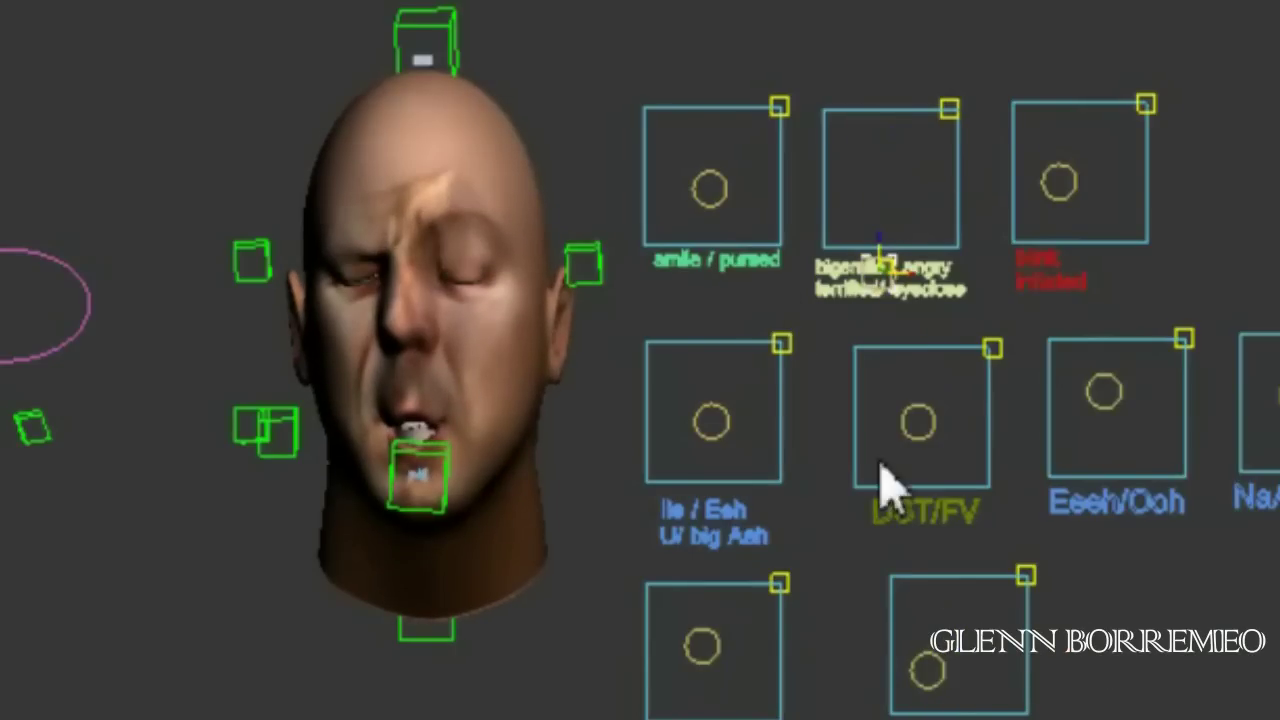
left_click_drag(903, 290, 841, 300)
mouse_move(711, 421)
left_mouse_down()
mouse_move(789, 434)
mouse_move(791, 420)
left_mouse_up()
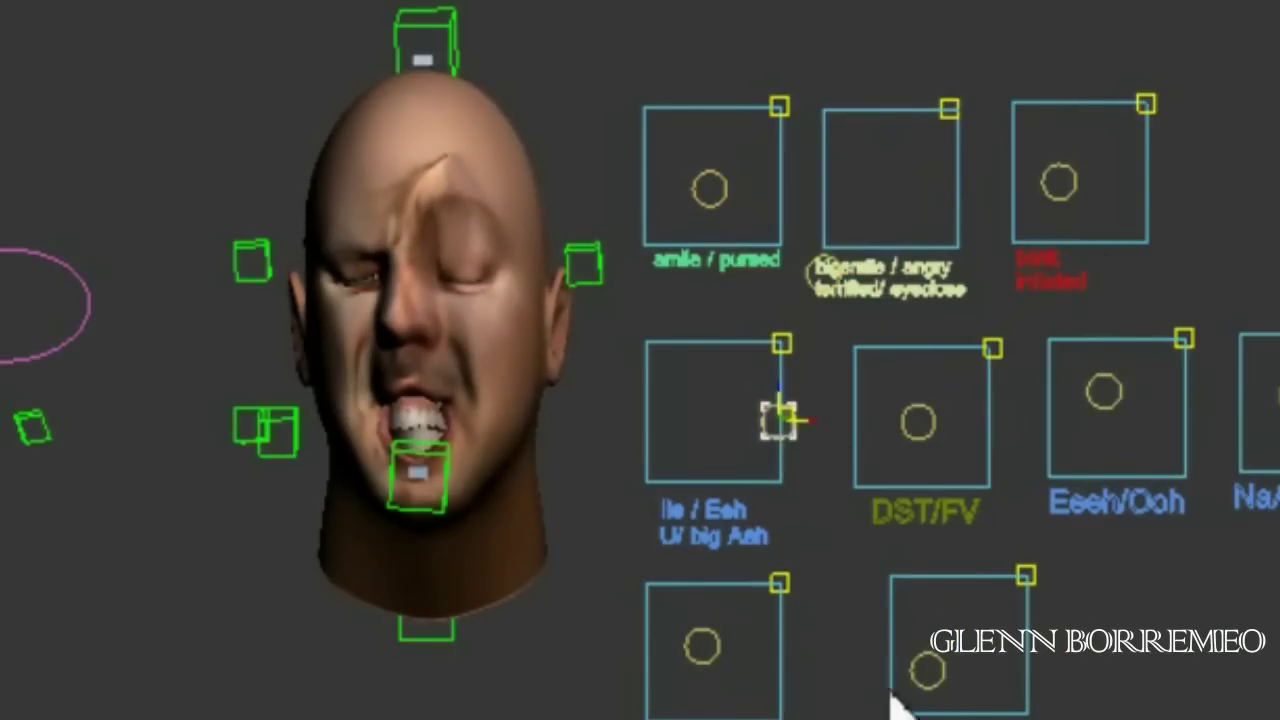
left_click_drag(928, 668, 962, 590)
mouse_move(889, 266)
left_mouse_down()
mouse_move(834, 91)
mouse_move(829, 214)
left_mouse_up()
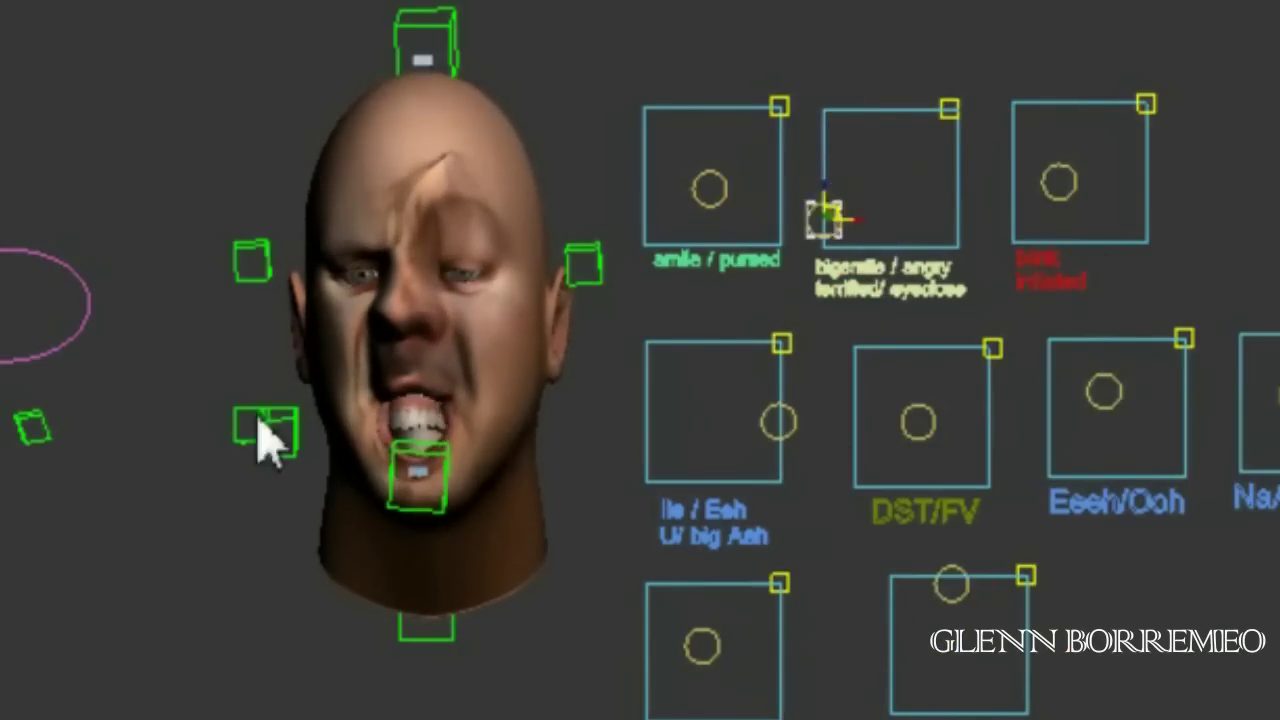
left_click_drag(49, 500, 82, 458)
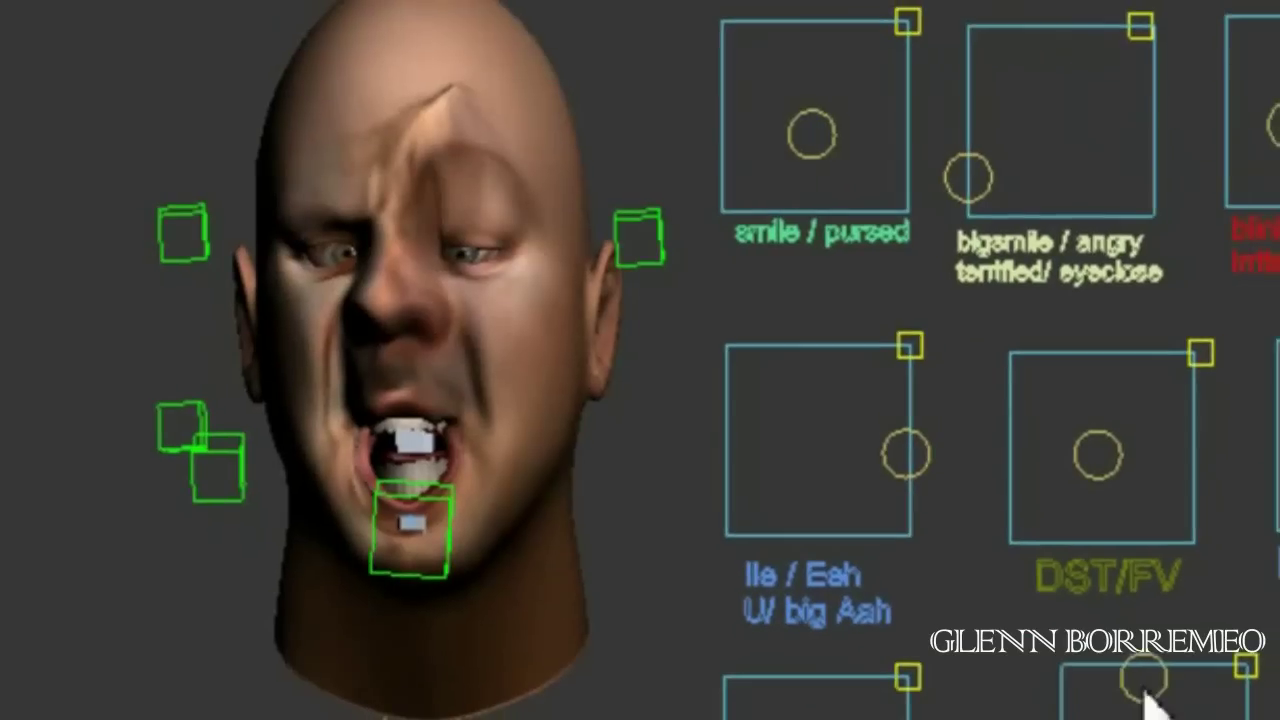
mouse_move(1005, 130)
left_mouse_down()
mouse_move(895, 188)
mouse_move(1080, 123)
left_mouse_up()
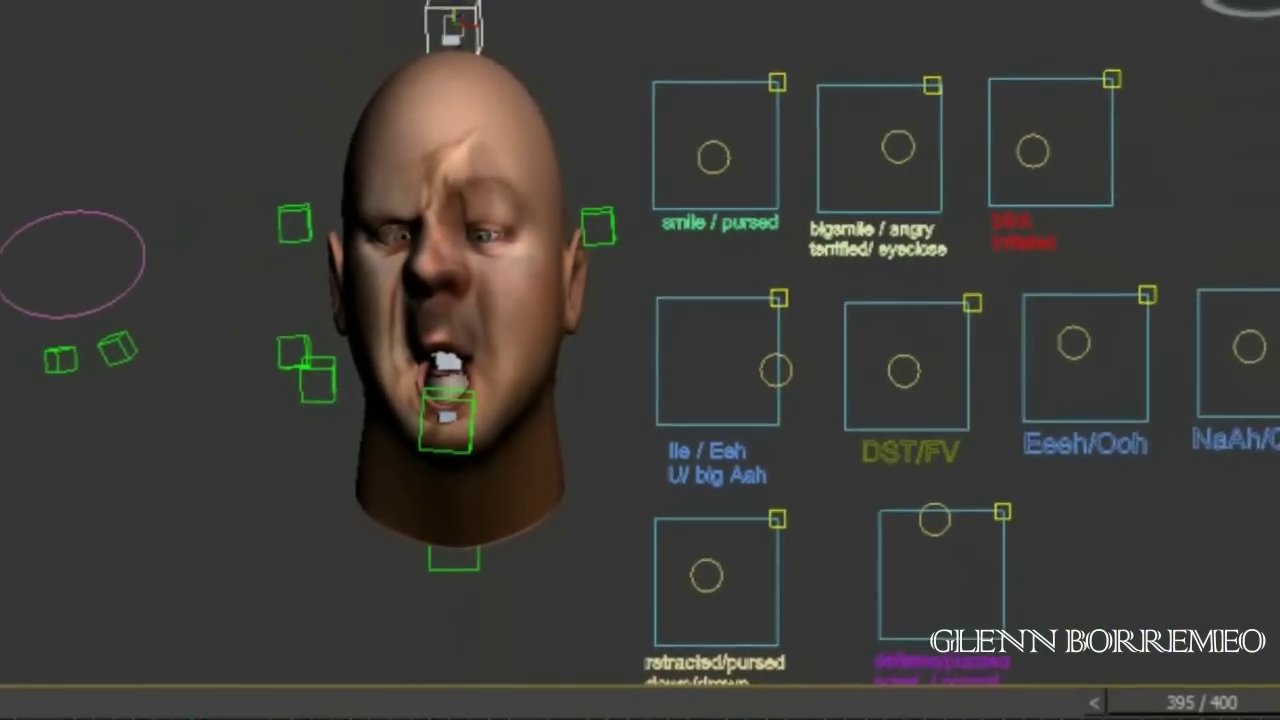
Step: Tilt and turn the head with its controller, then deselect it
left_click_drag(480, 33, 477, 3)
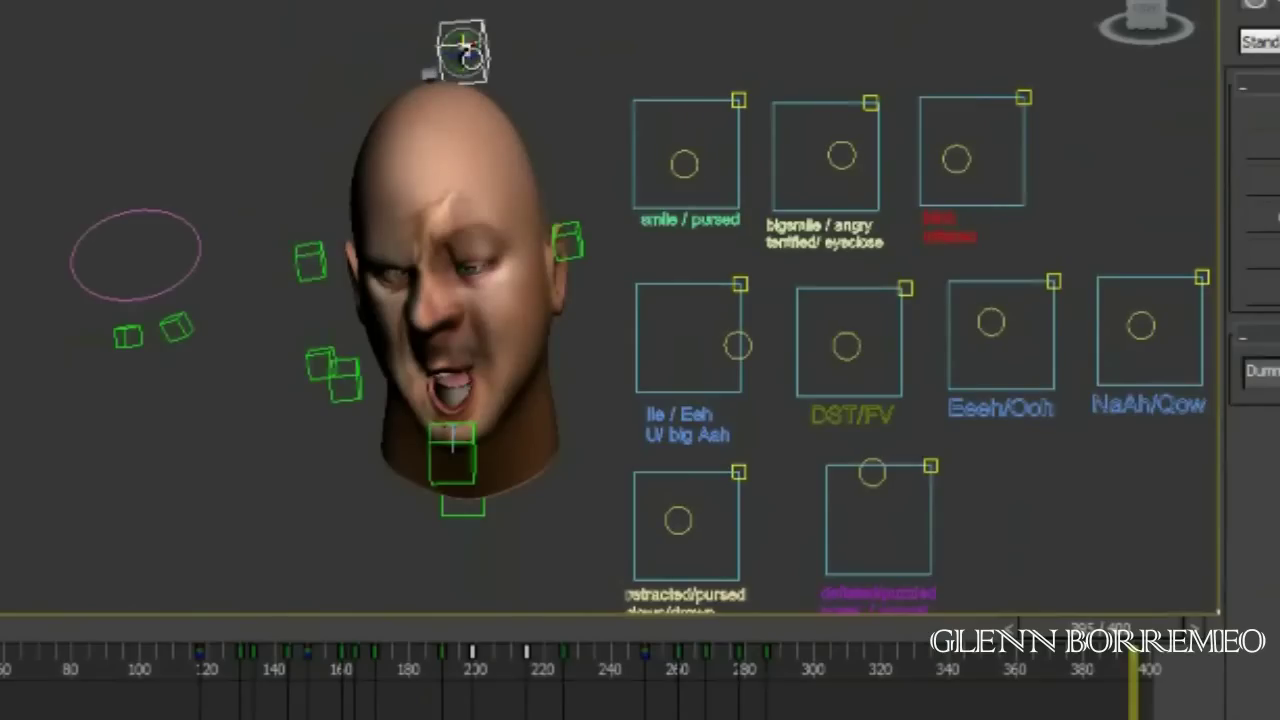
left_click_drag(463, 50, 520, 40)
left_click(737, 46)
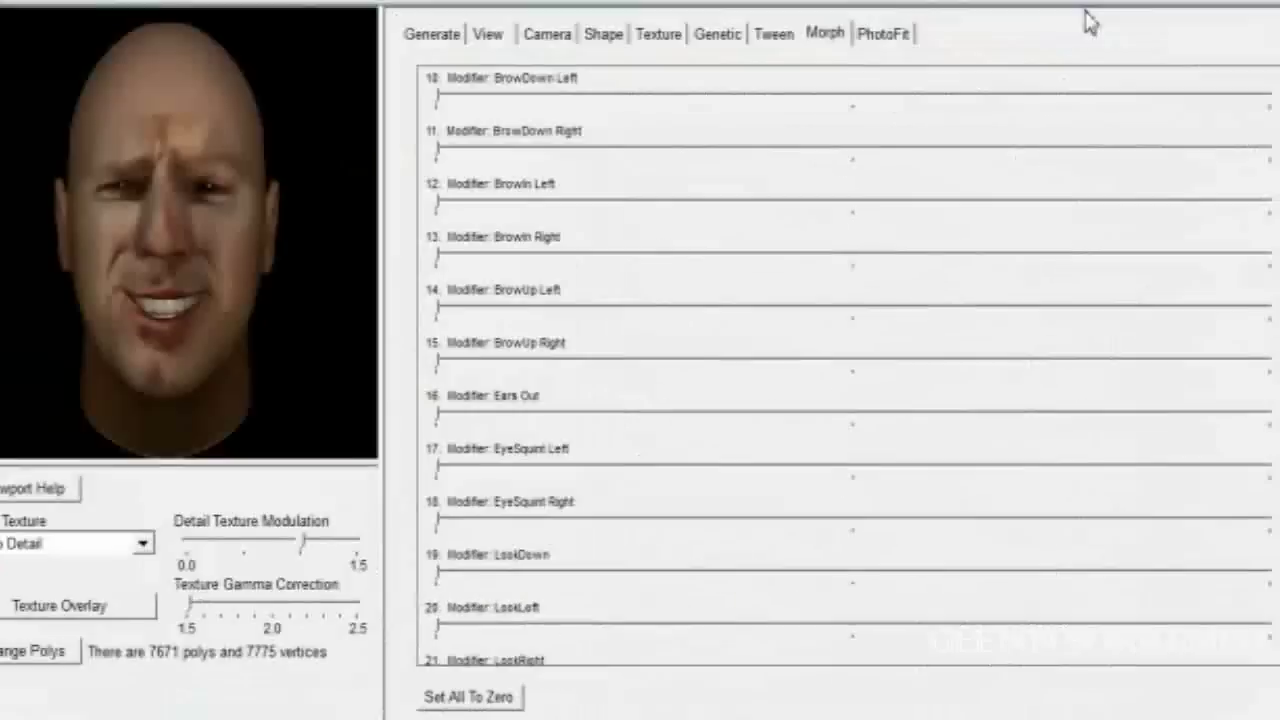
Step: Try the Anger and Disgust morphs on the Morph tab and reset them to zero
left_click(478, 103)
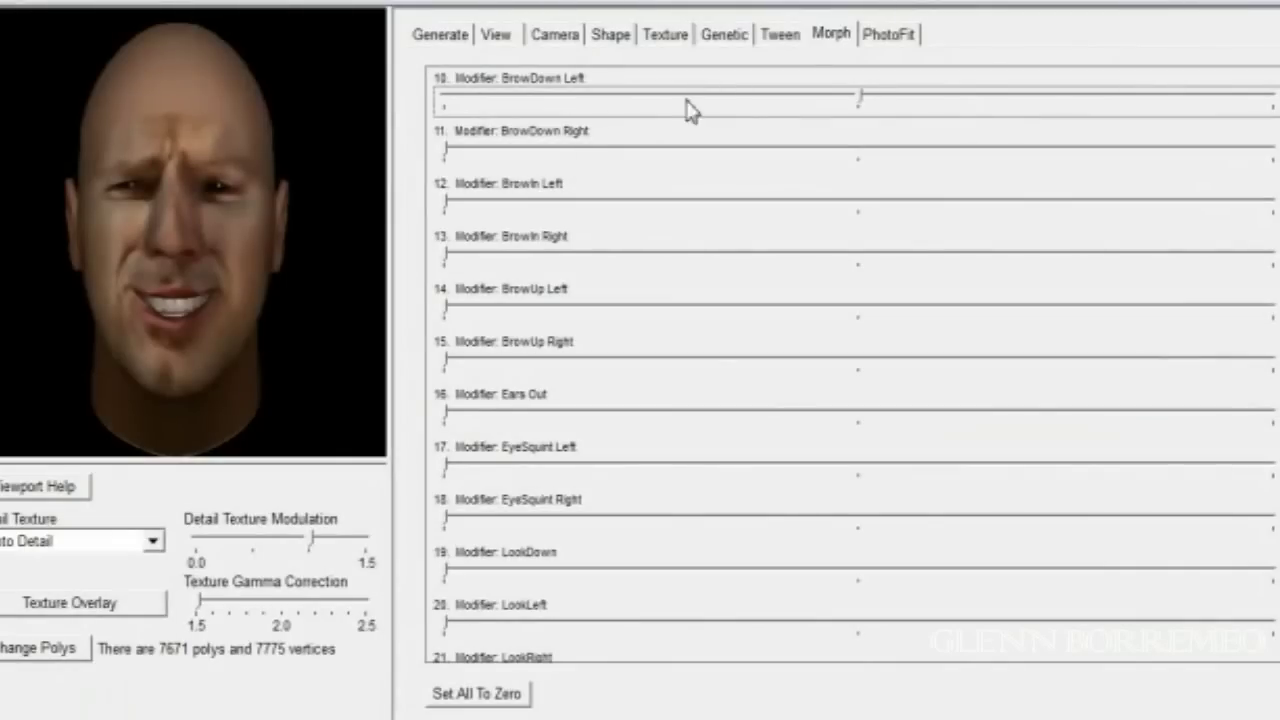
left_click(464, 156)
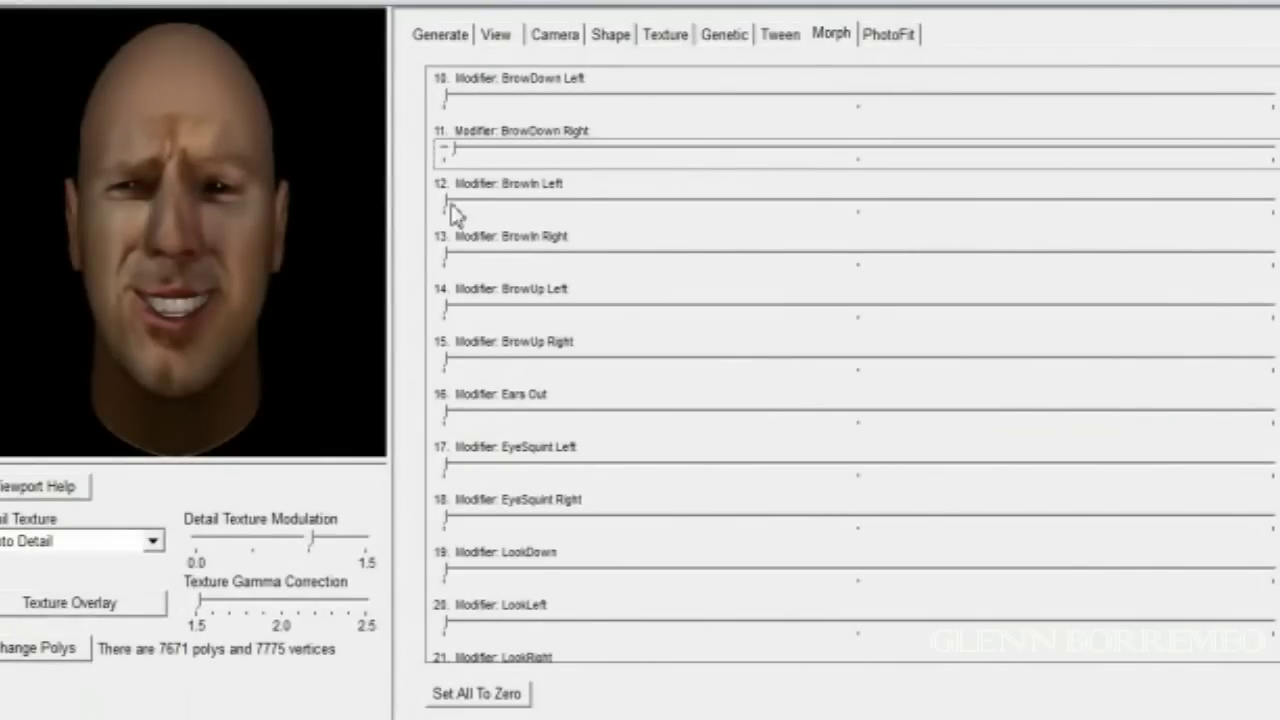
scroll(850, 360, "up", 3)
left_click_drag(466, 104, 455, 230)
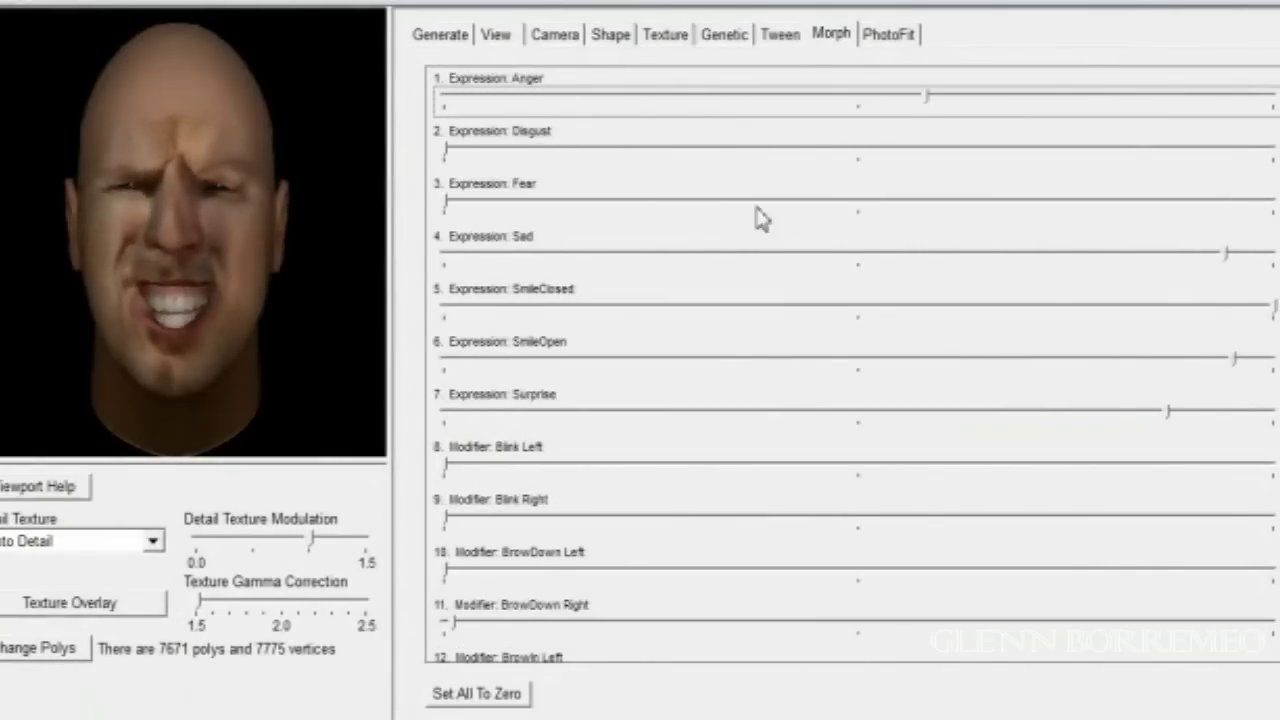
left_click_drag(446, 150, 830, 158)
left_click(447, 203)
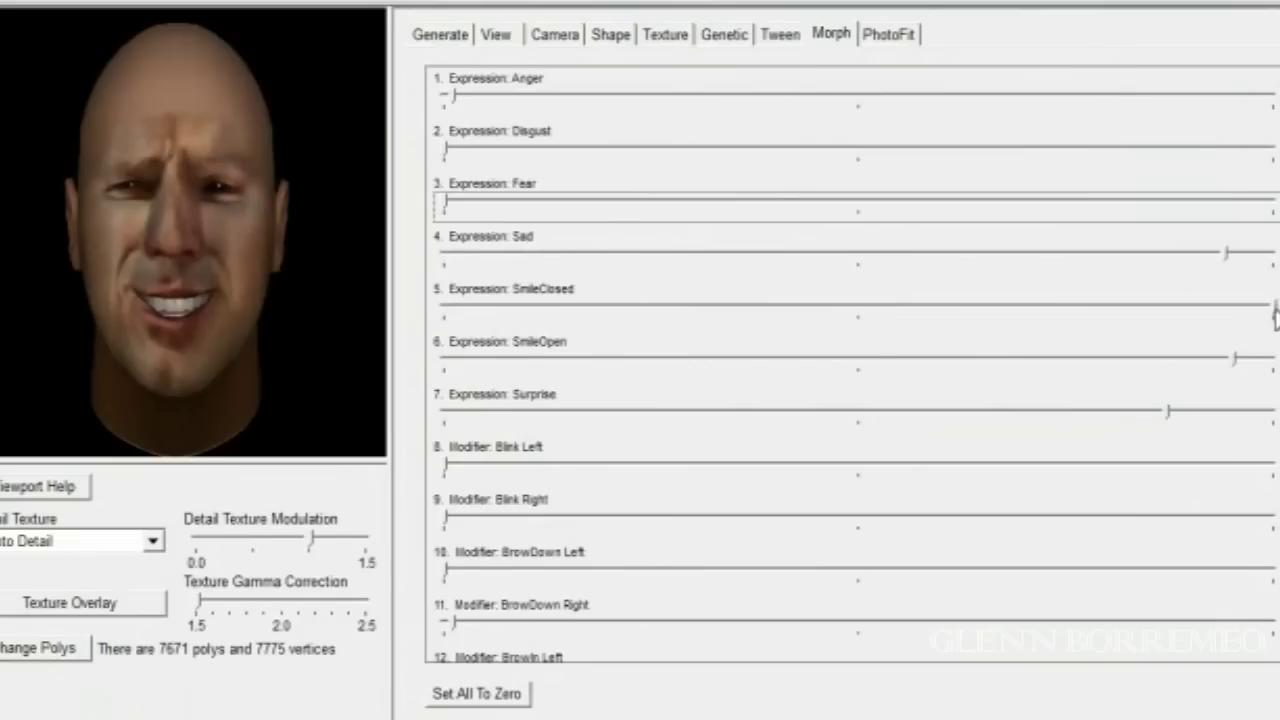
Step: Set the SmileClosed, Sad and SmileOpen morphs to zero
left_click_drag(1274, 310, 446, 310)
left_click(1230, 256)
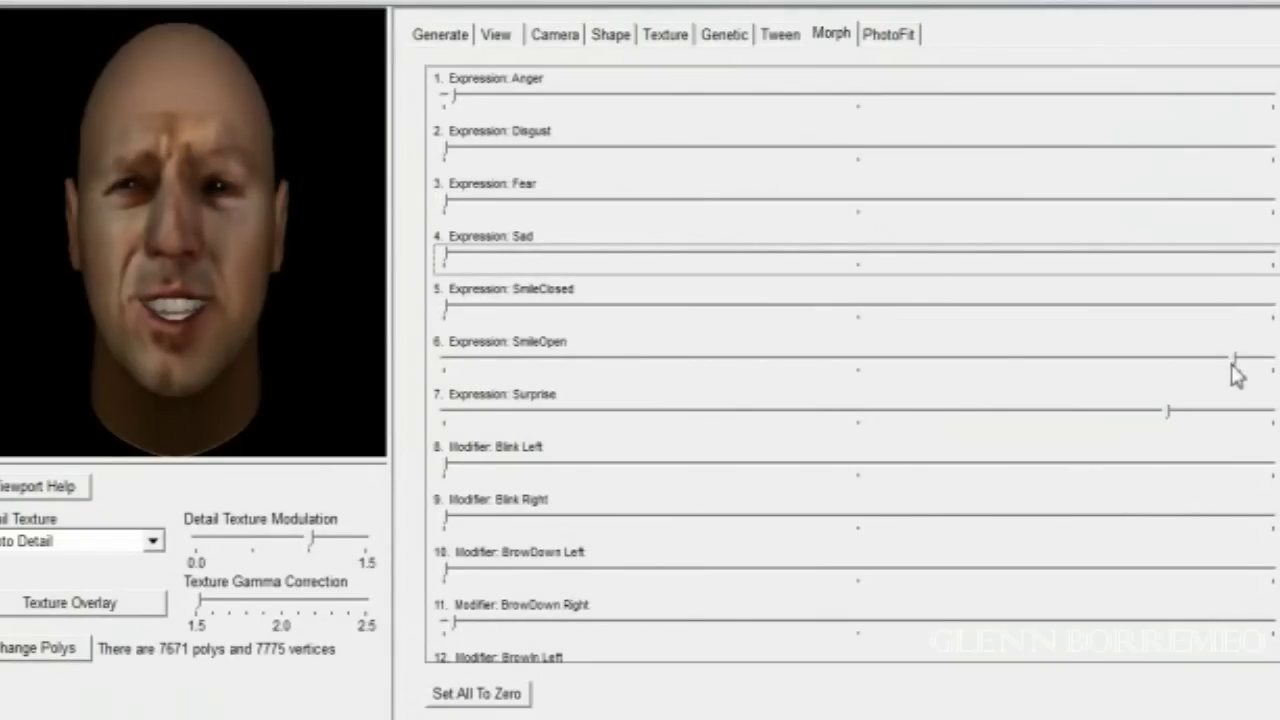
left_click_drag(1232, 366, 449, 368)
Step: Start a Wavefront obj export into Desktop\facegen proj\brusewi, then return to 3ds Max
left_click(5, 12)
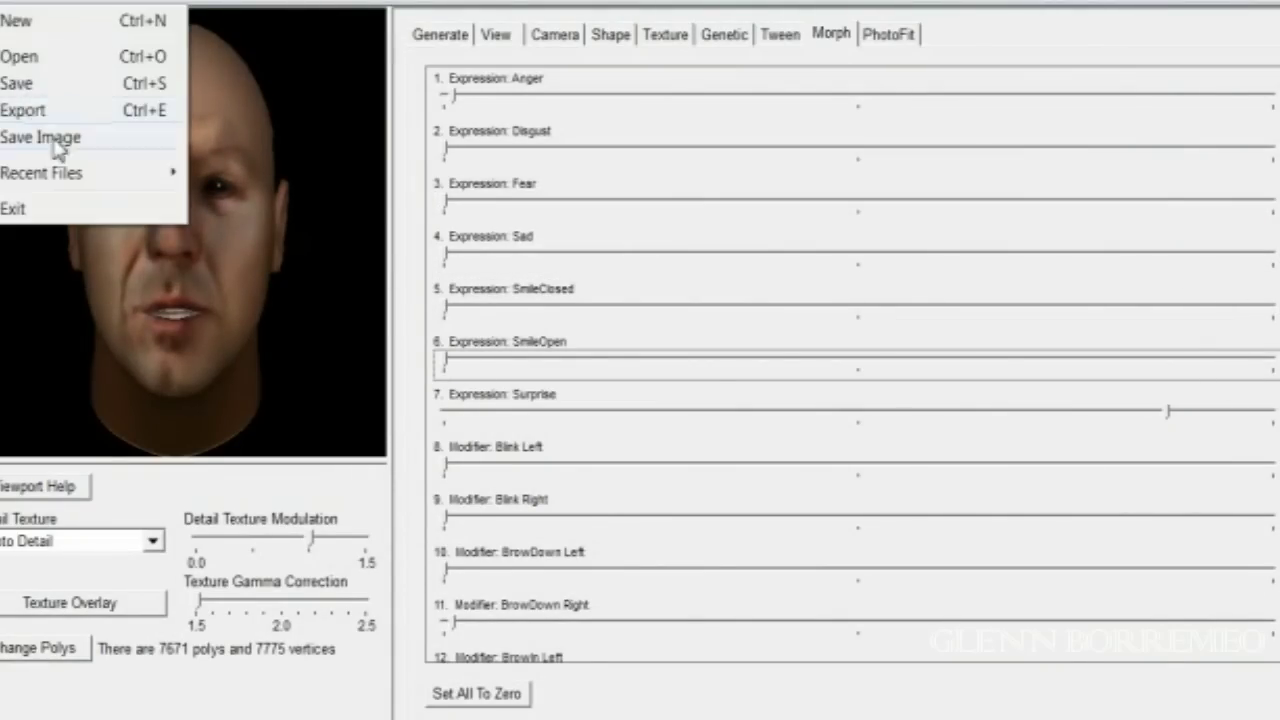
left_click(30, 111)
left_click(20, 178)
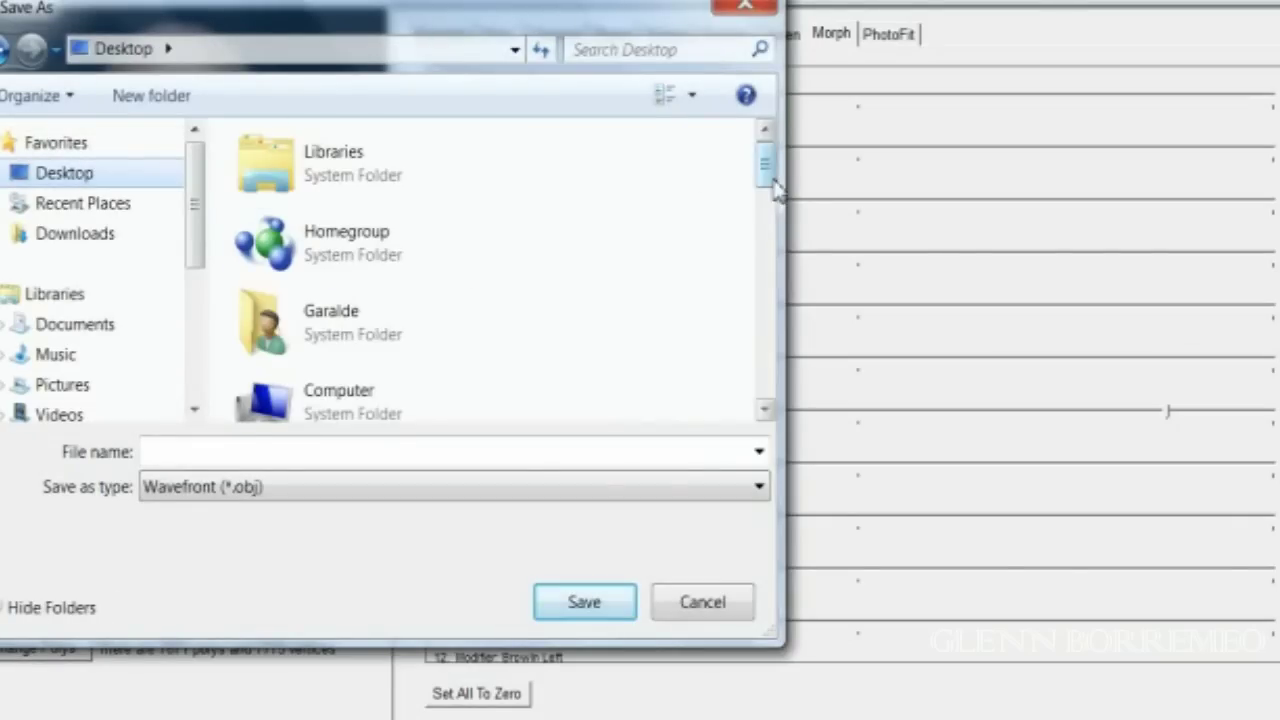
scroll(663, 280, "down", 5)
double_click(335, 208)
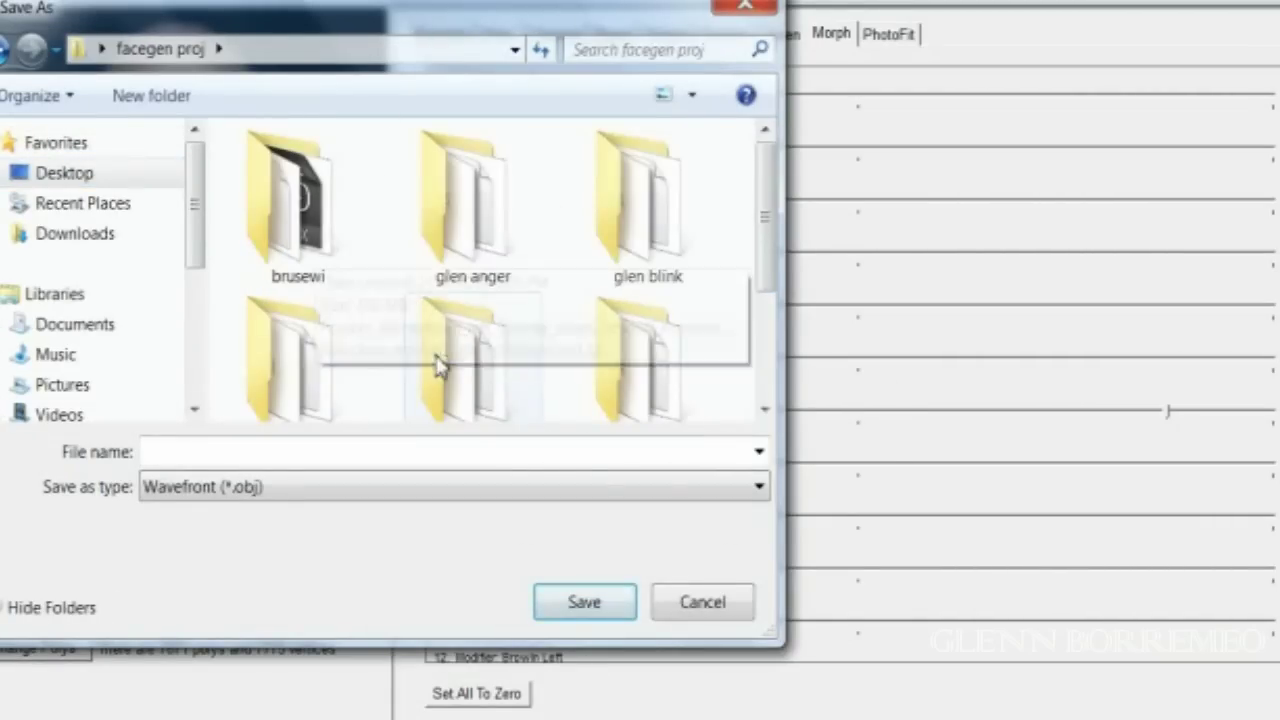
left_click(298, 200)
left_click(584, 602)
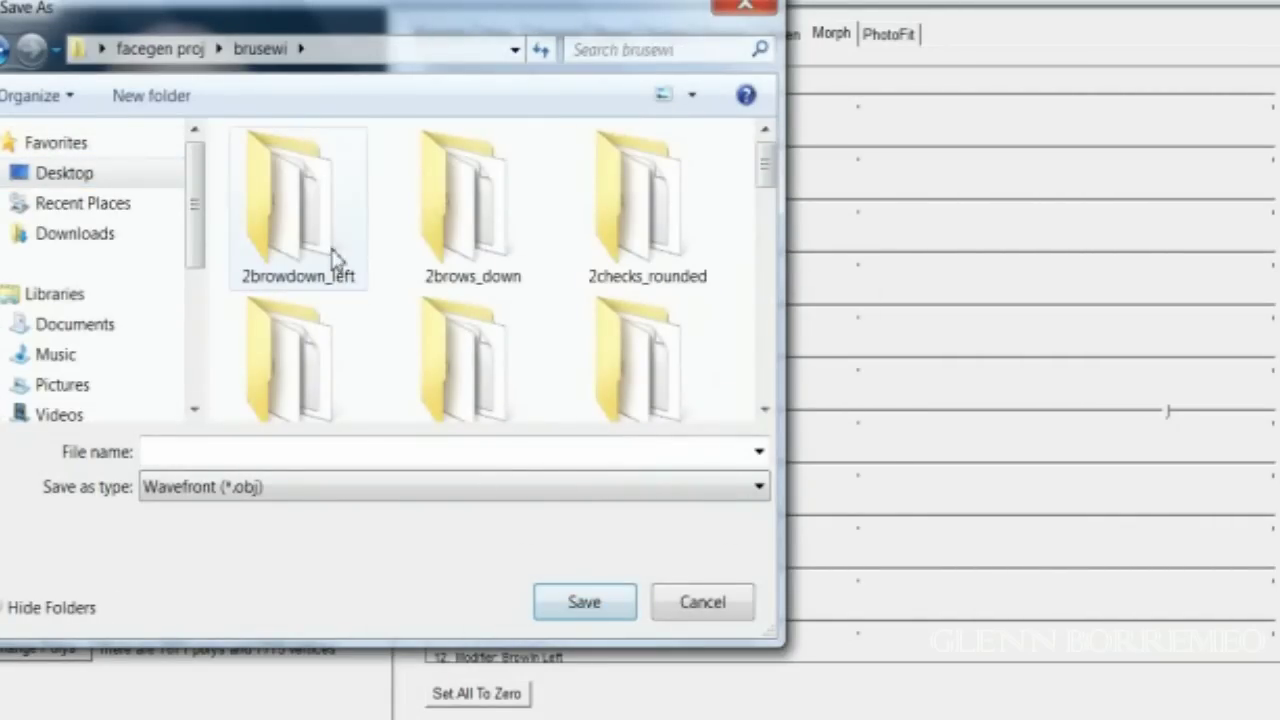
scroll(478, 232, "down", 5)
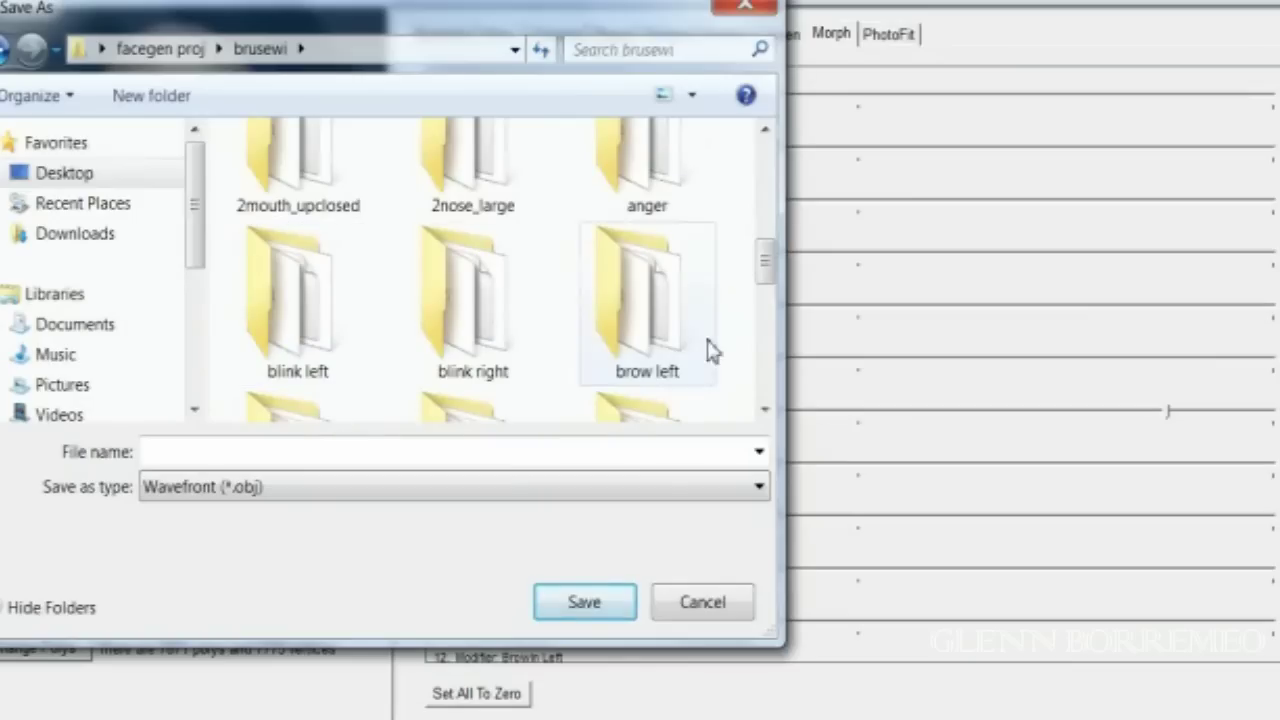
scroll(710, 350, "down", 3)
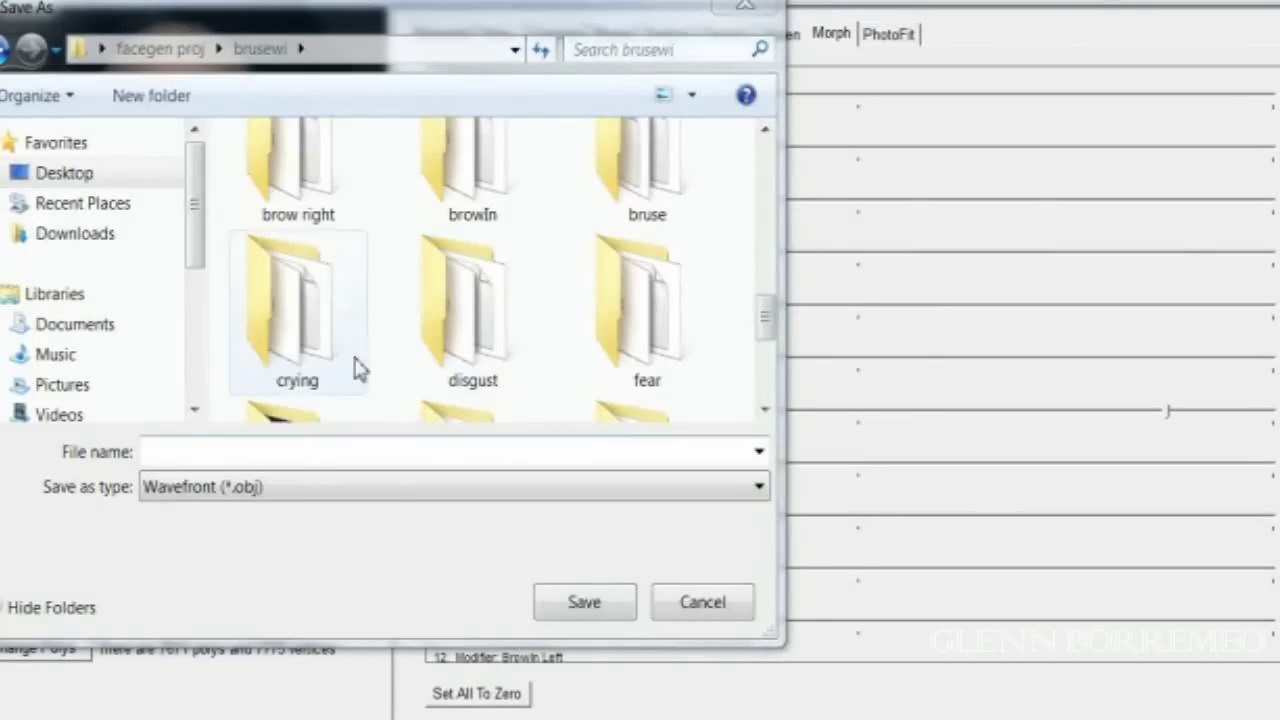
left_click(740, 605)
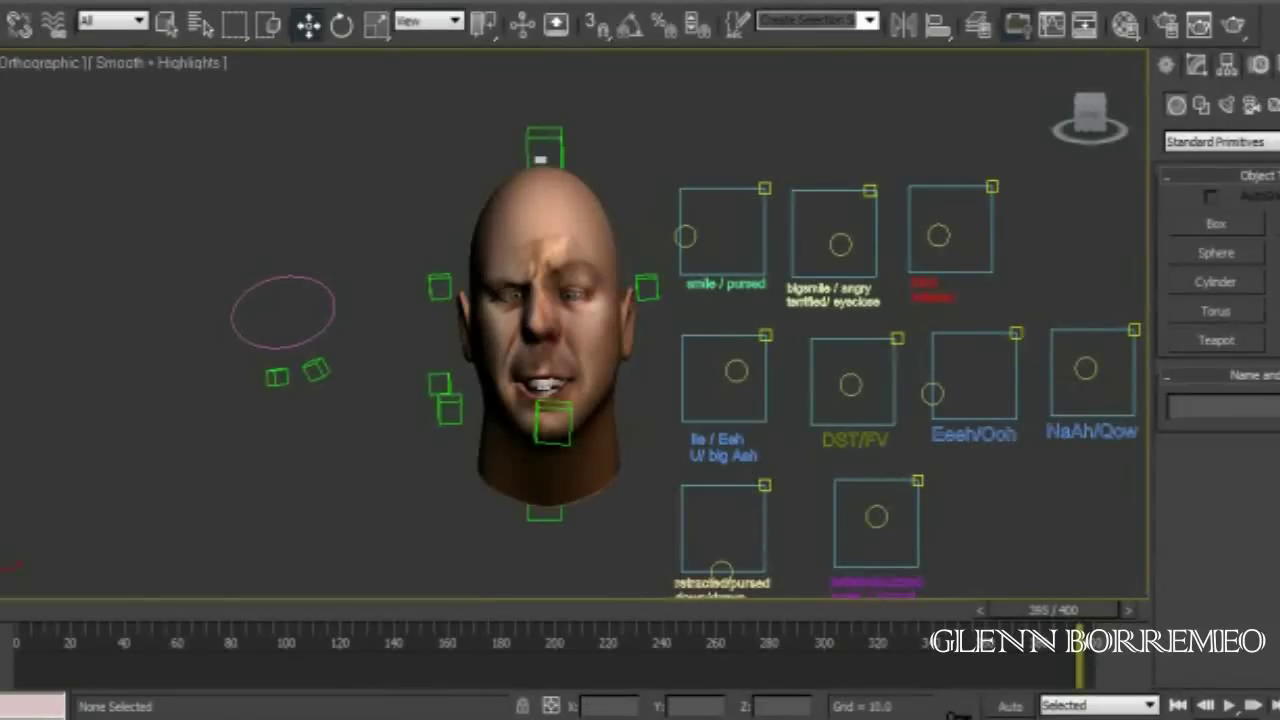
Step: Open brusewi\bruse in Explorer and drag bruse1.obj into the 3ds Max viewport
left_click(727, 649)
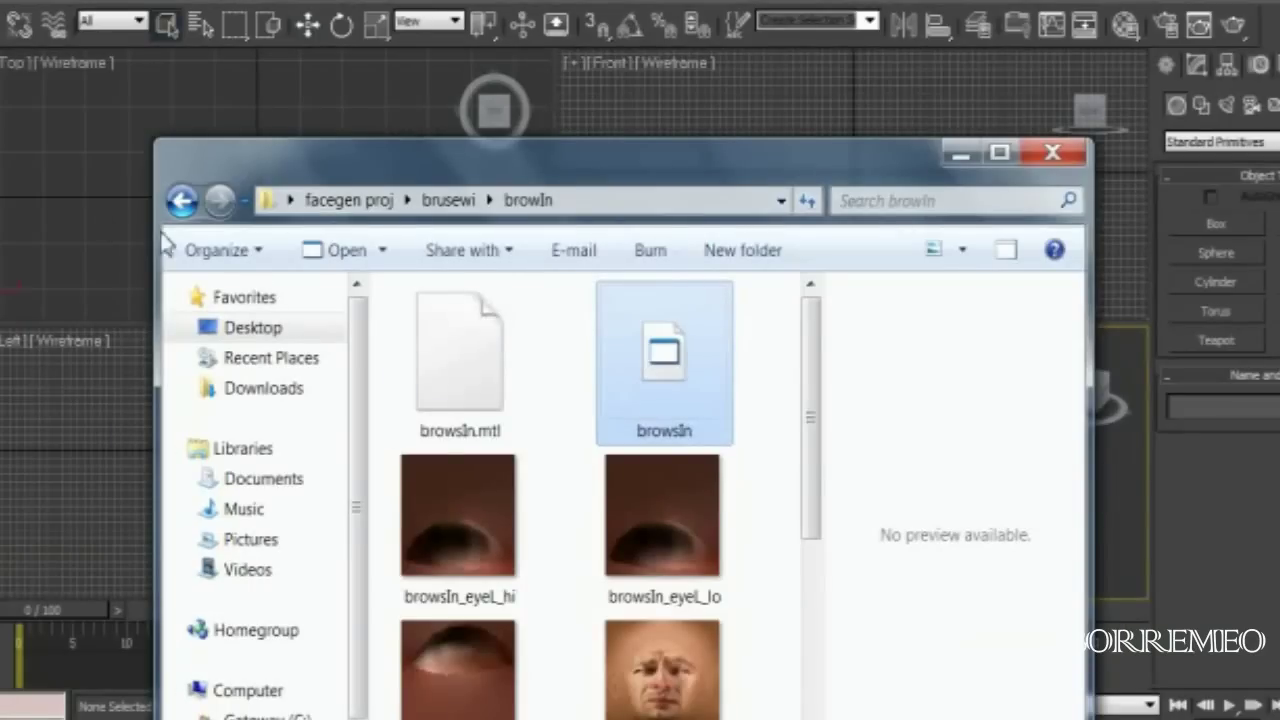
left_click(181, 200)
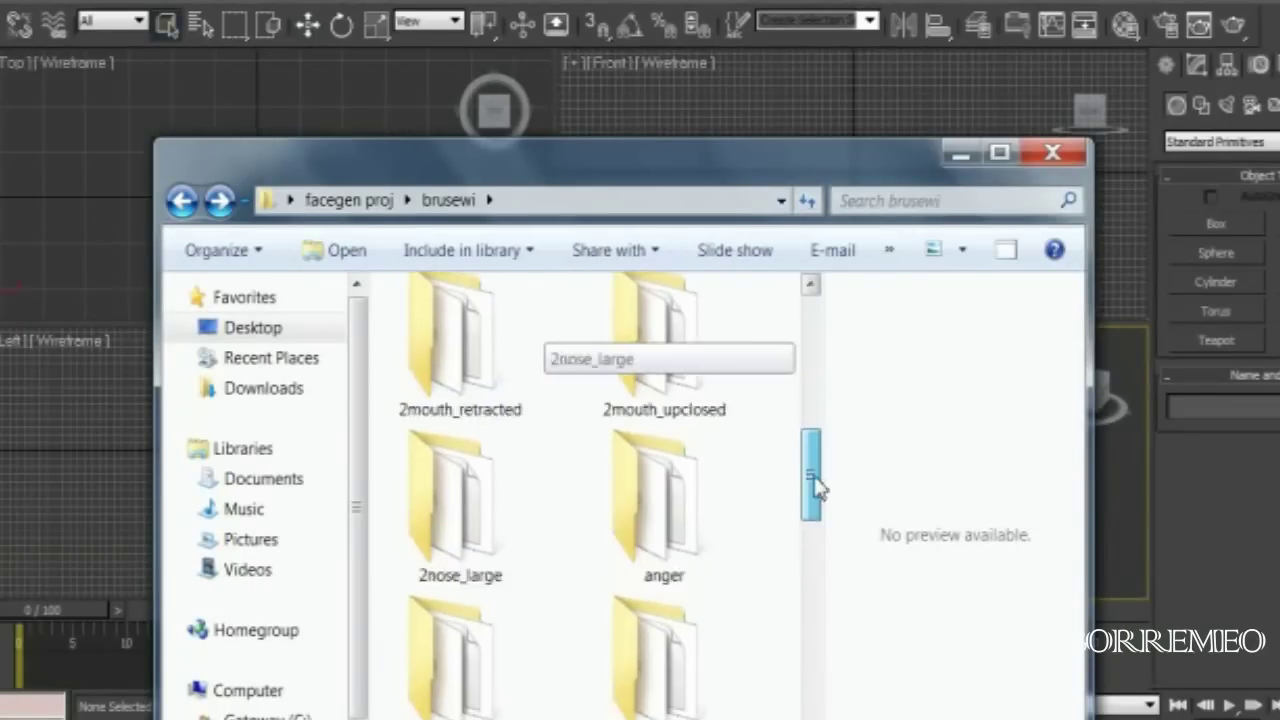
left_click_drag(815, 530, 820, 575)
right_click(703, 514)
left_click(505, 243)
left_click_drag(64, 416, 819, 429)
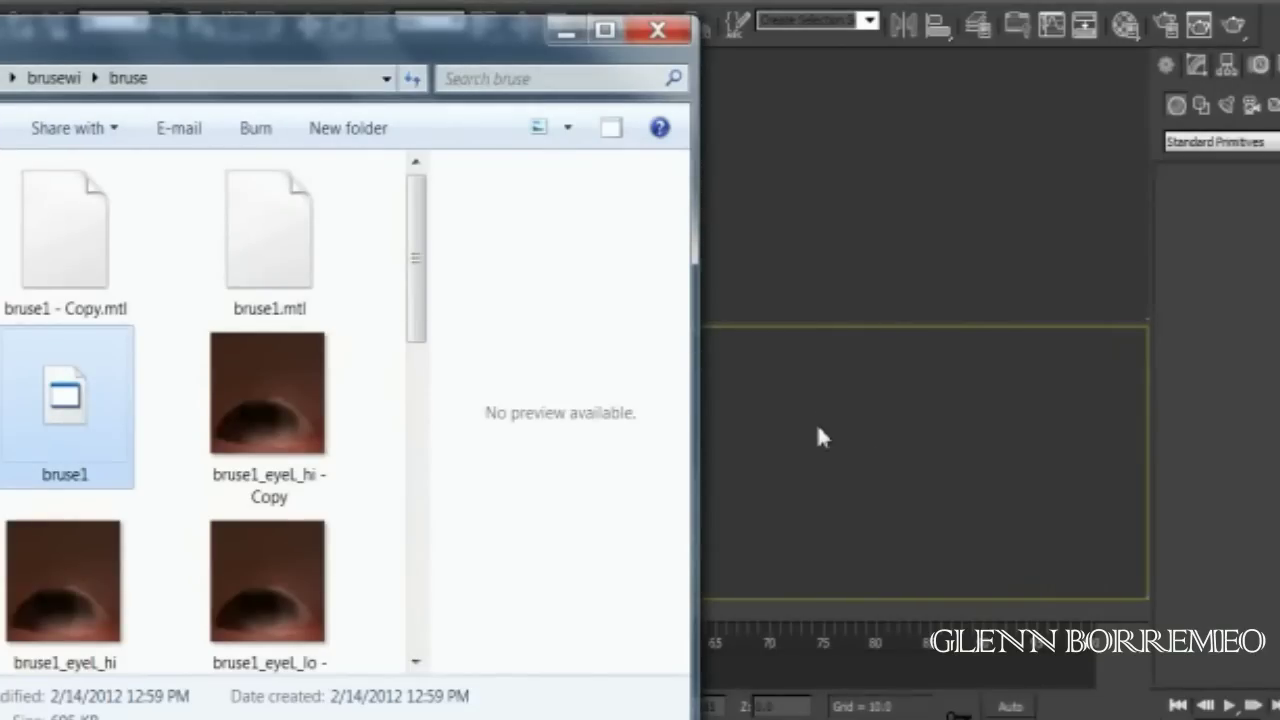
left_click(815, 421)
Step: Maximize the Perspective view and turn it to face the head front-on
middle_click_drag(815, 421, 687, 489, "alt")
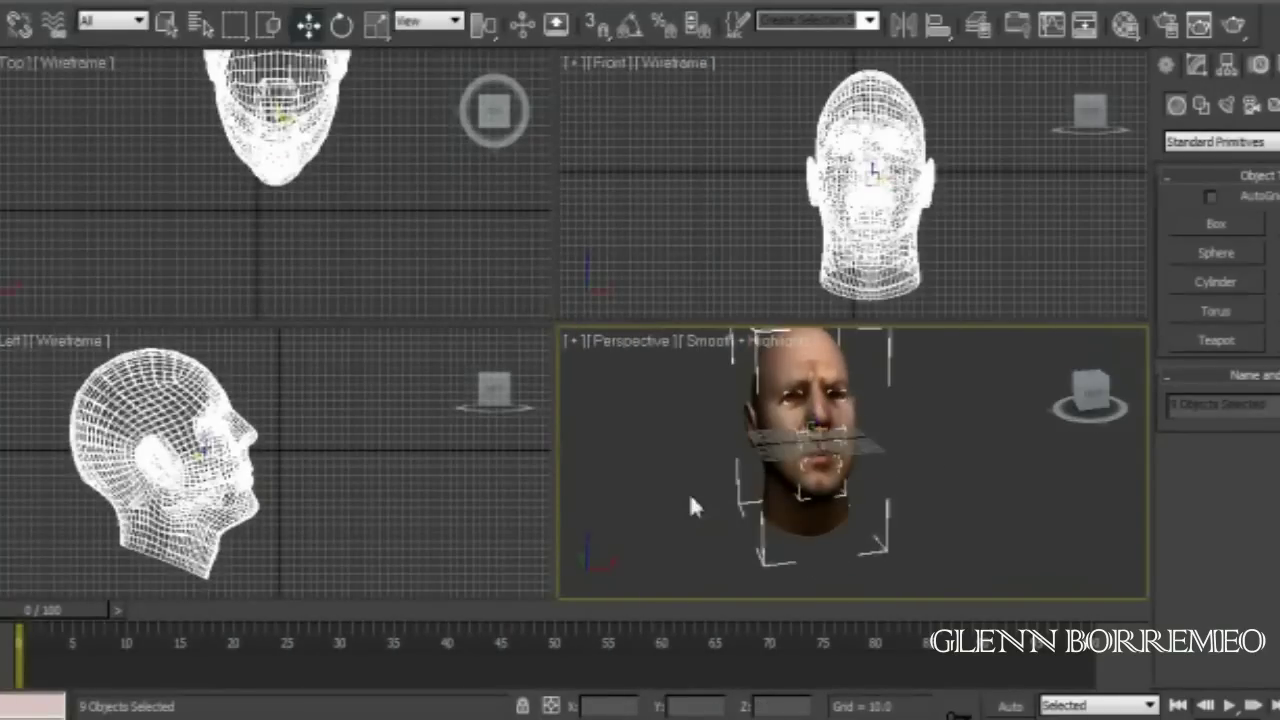
left_click(687, 485)
key("alt+w")
left_click(1058, 60)
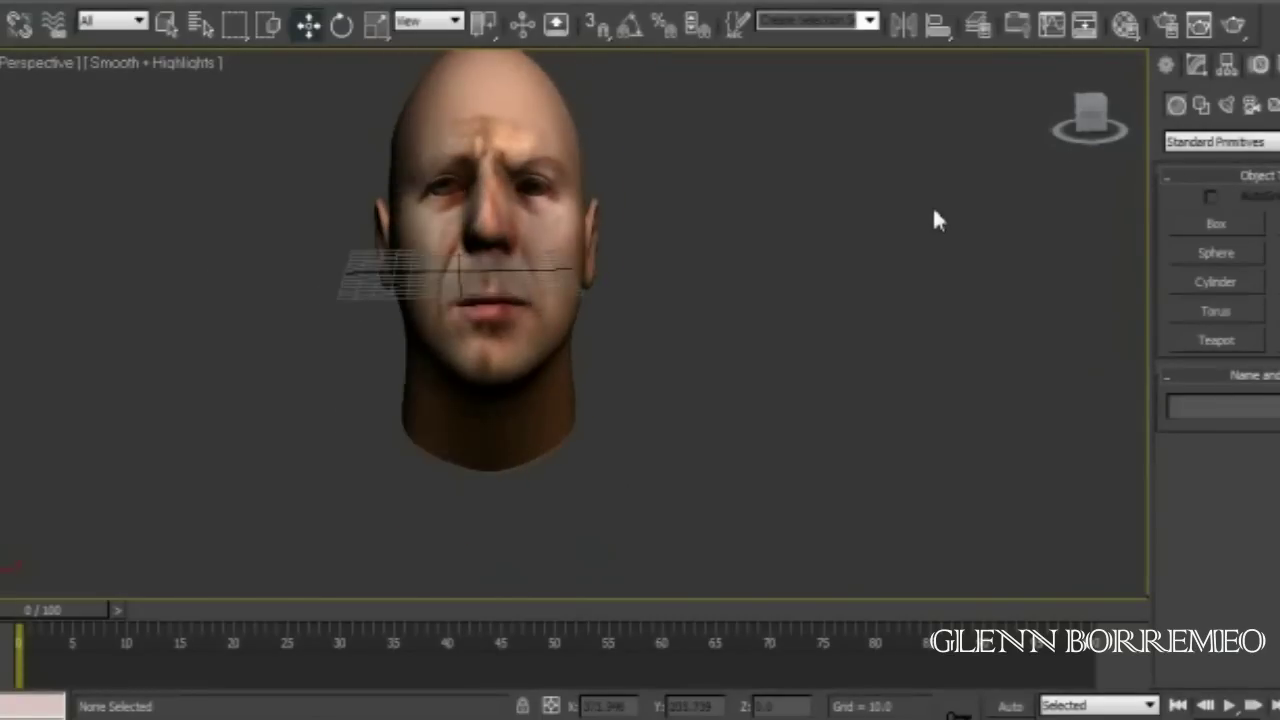
Step: Move the head aside and delete the overlapping duplicate head
left_click(565, 193)
left_click_drag(522, 280, 723, 280)
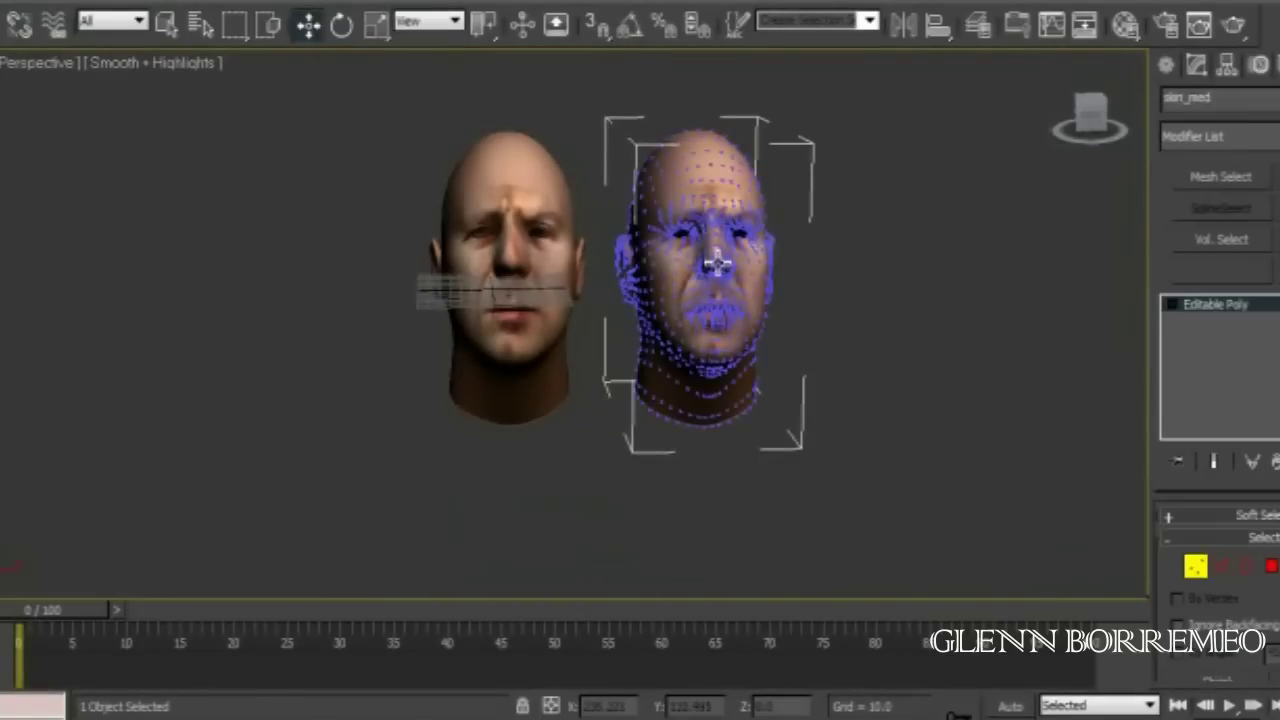
left_click(550, 203)
left_click(663, 177)
key("Delete")
Step: Move the remaining head and its parts to the left, then open the application menu
left_click_drag(636, 120, 474, 486)
left_click_drag(532, 290, 315, 280)
key("ctrl+d")
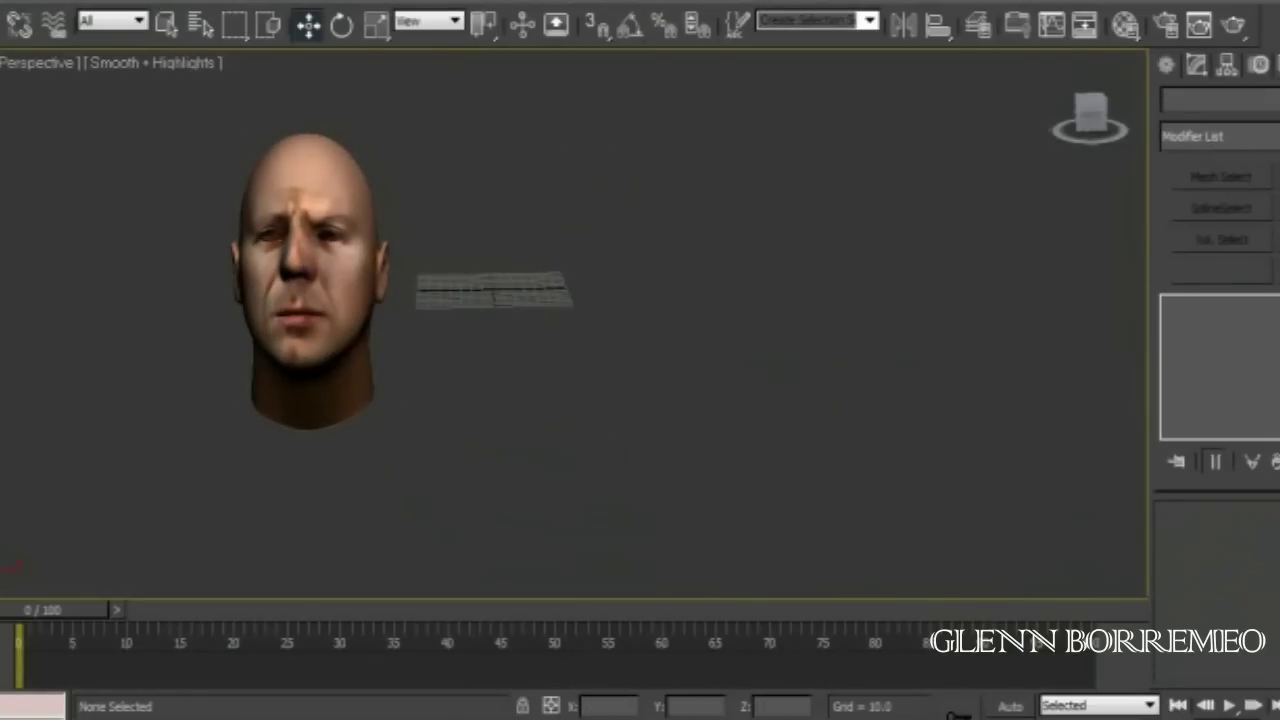
left_click(10, 5)
Step: Merge all objects from smile_open in brusewi's max scenes folder, resolving duplicate names
left_click(165, 178)
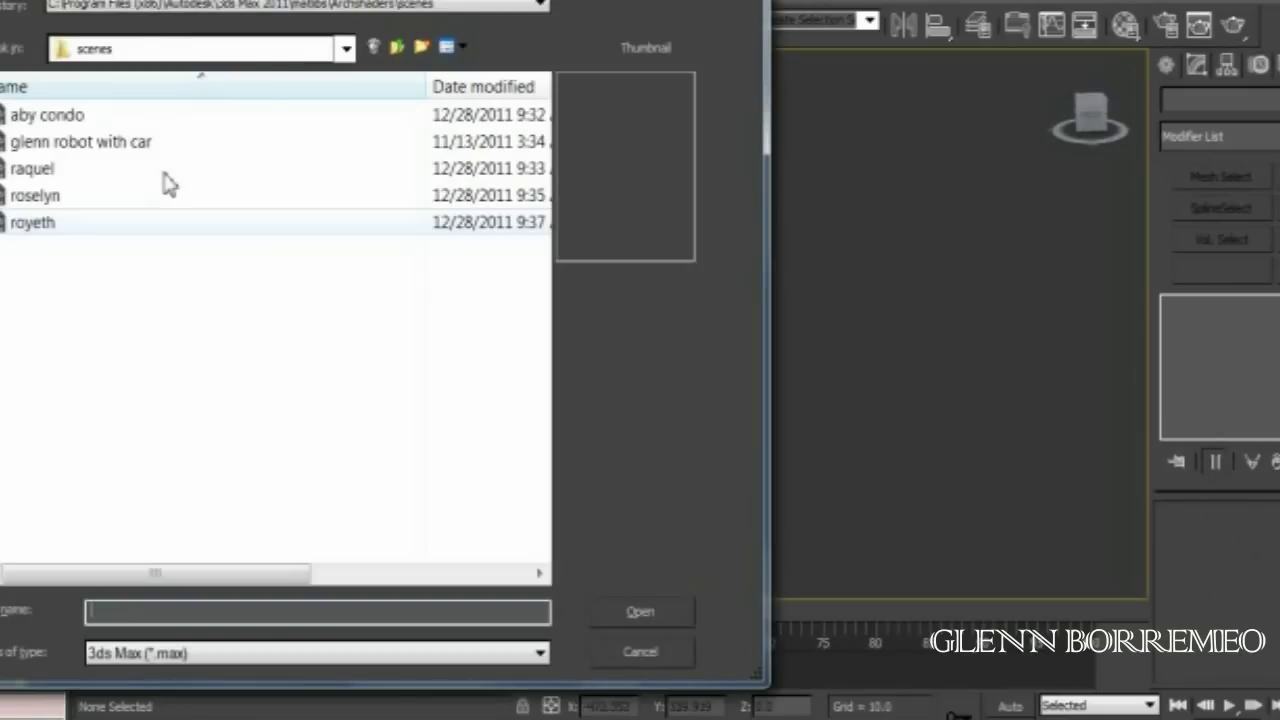
left_click(345, 48)
left_click(268, 505)
double_click(94, 149)
left_click_drag(540, 165, 540, 470)
double_click(51, 290)
left_click(45, 112)
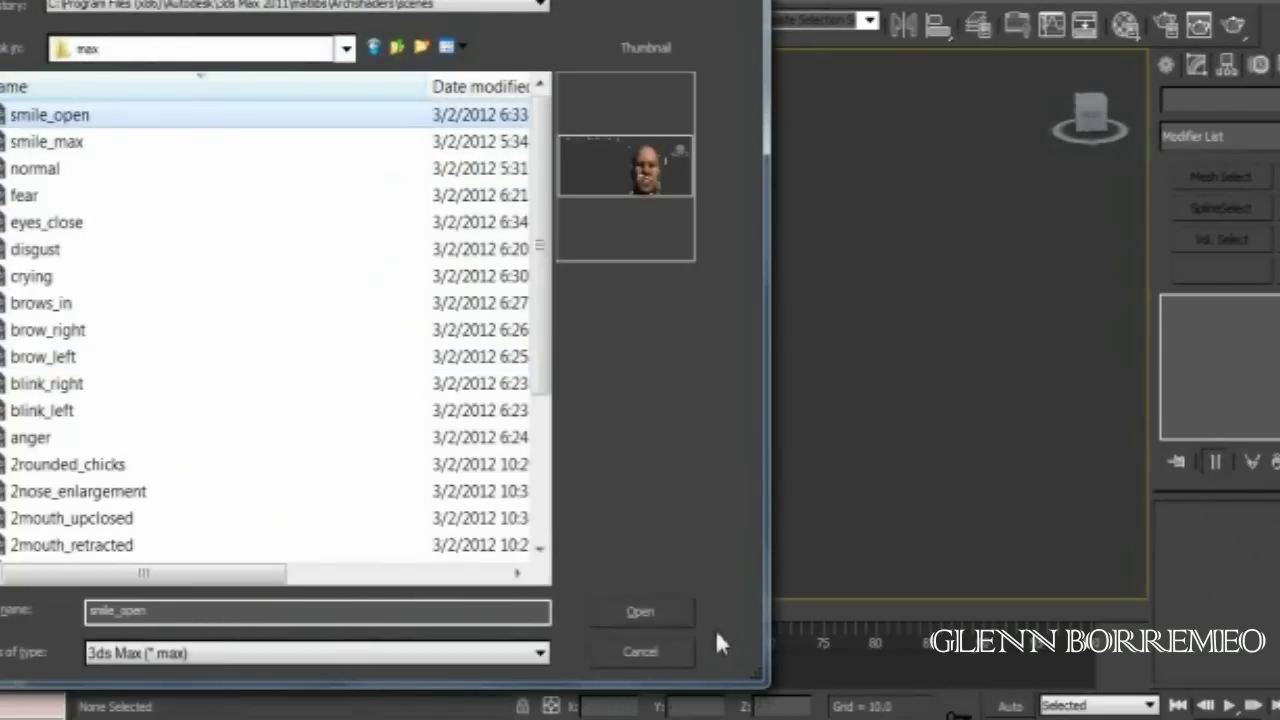
left_click(640, 611)
left_click(432, 537)
left_click(800, 590)
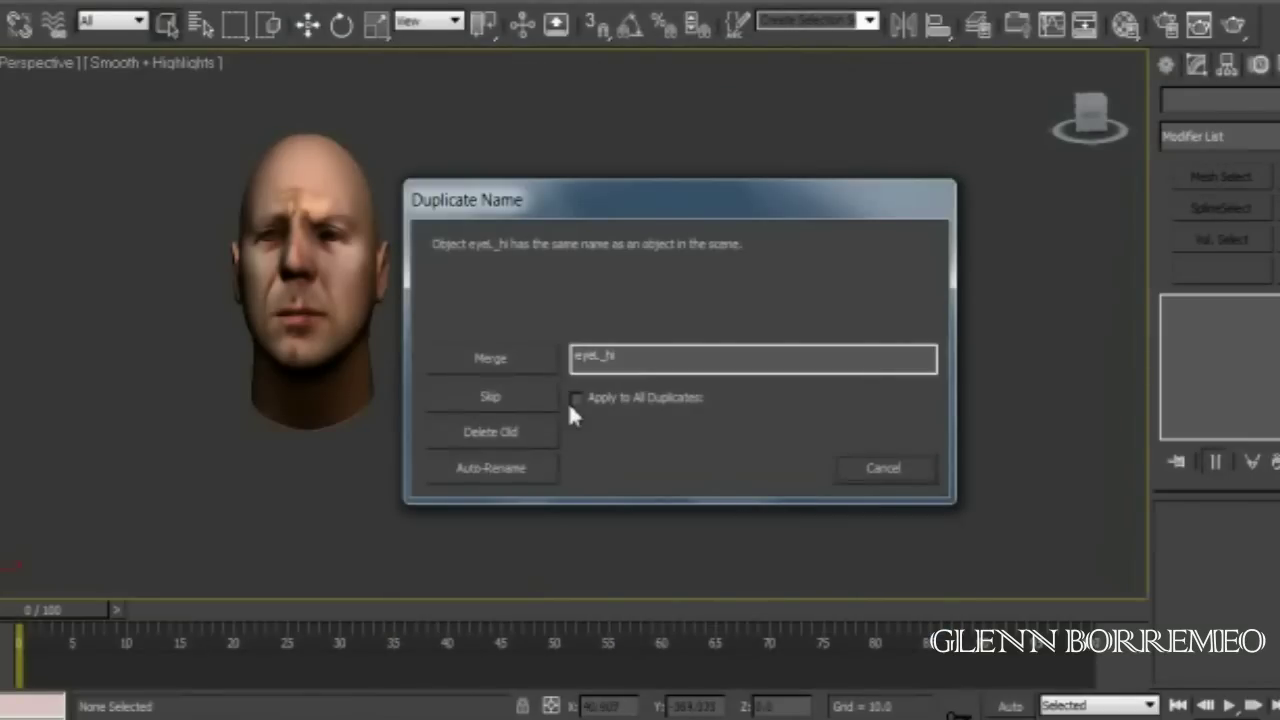
left_click(506, 368)
Step: Delete the merged extra head and leftover mouth parts, and move the expression head left
left_click(562, 350)
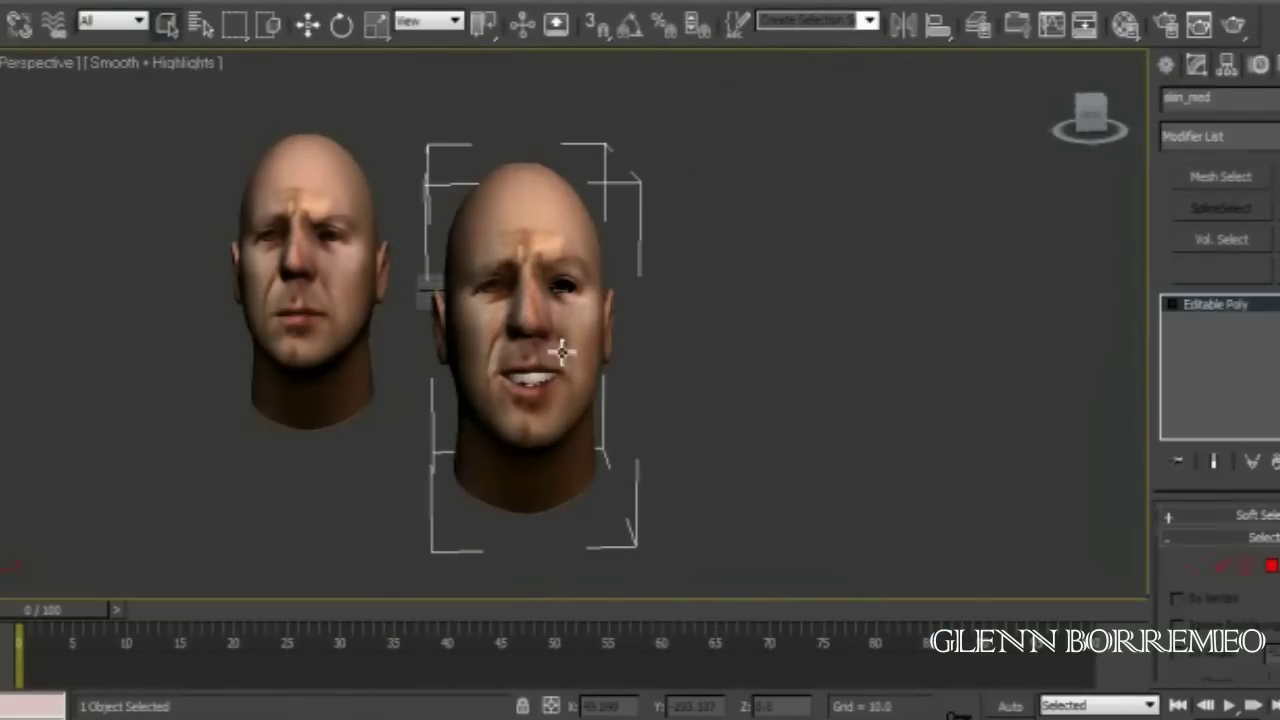
left_click(309, 28)
left_click_drag(594, 337, 827, 335)
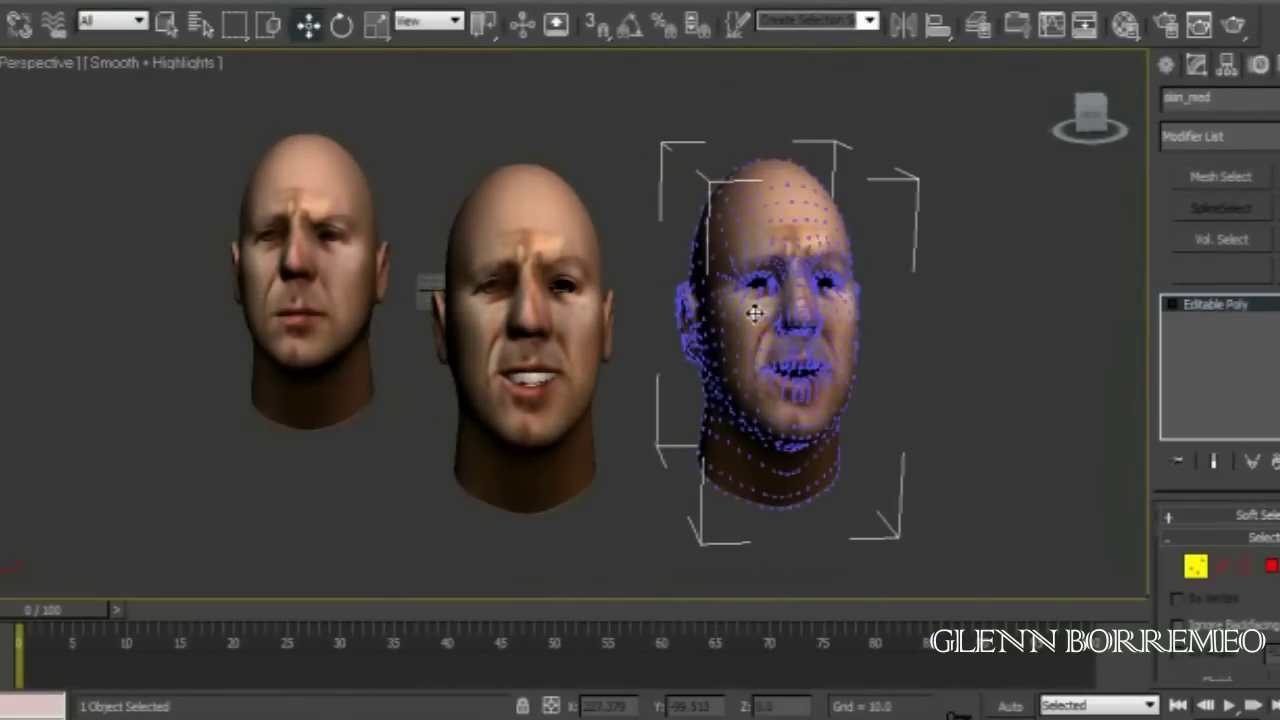
key("Delete")
left_click(563, 334)
mouse_move(563, 334)
left_mouse_down()
mouse_move(815, 330)
mouse_move(646, 300)
left_mouse_up()
left_click(541, 450)
key("Delete")
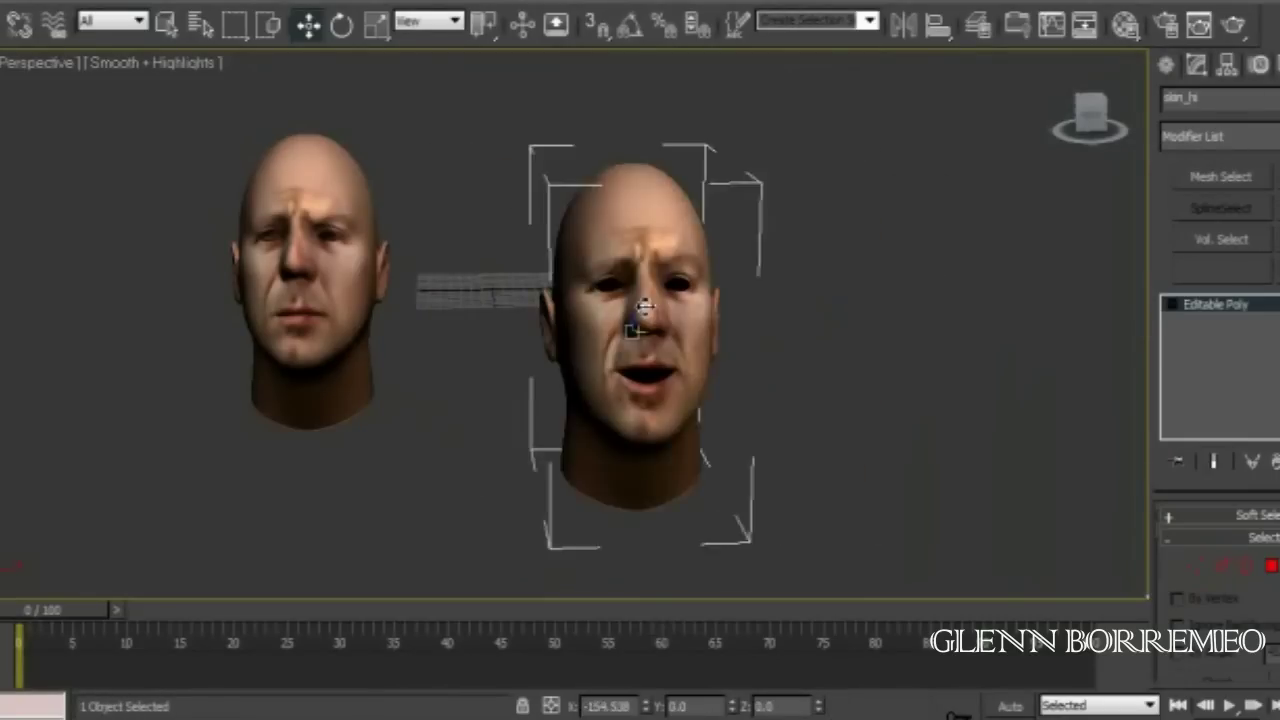
scroll(768, 303, "down", 4)
left_click_drag(560, 290, 369, 240)
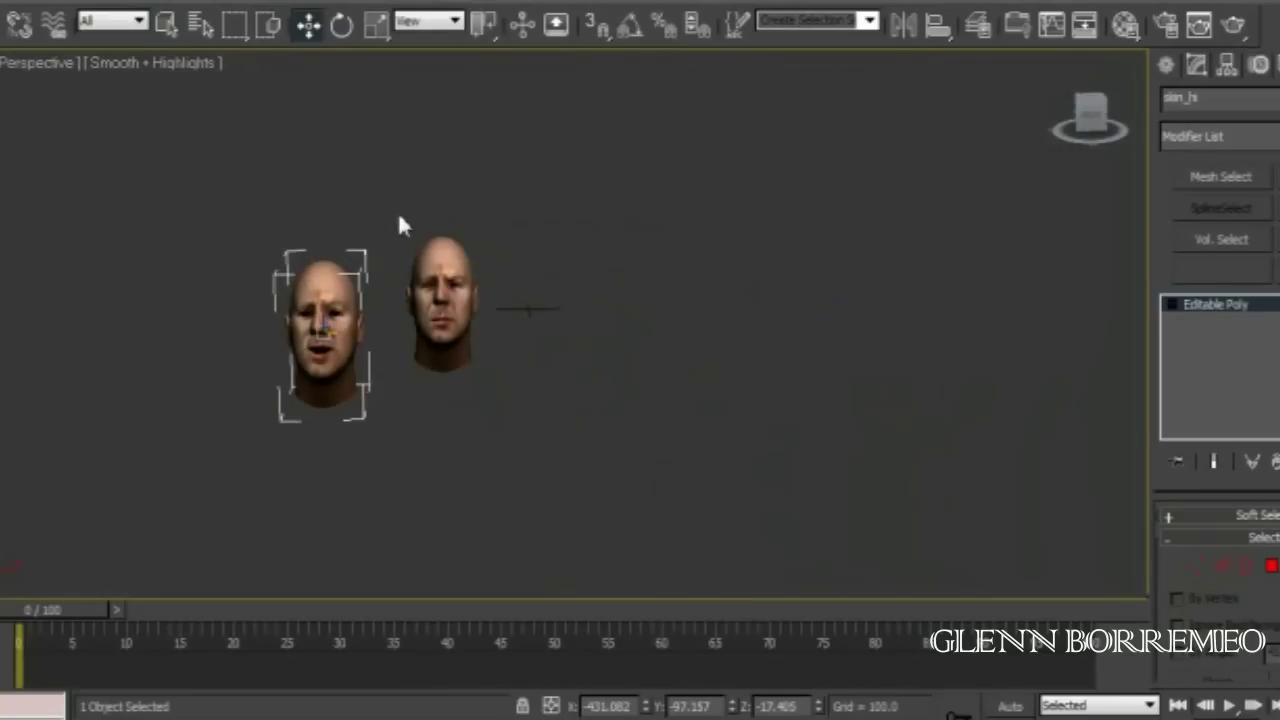
Step: Align the expression head to the first head including X position, and set it alongside
left_click(938, 25)
left_click(452, 300)
left_click(700, 588)
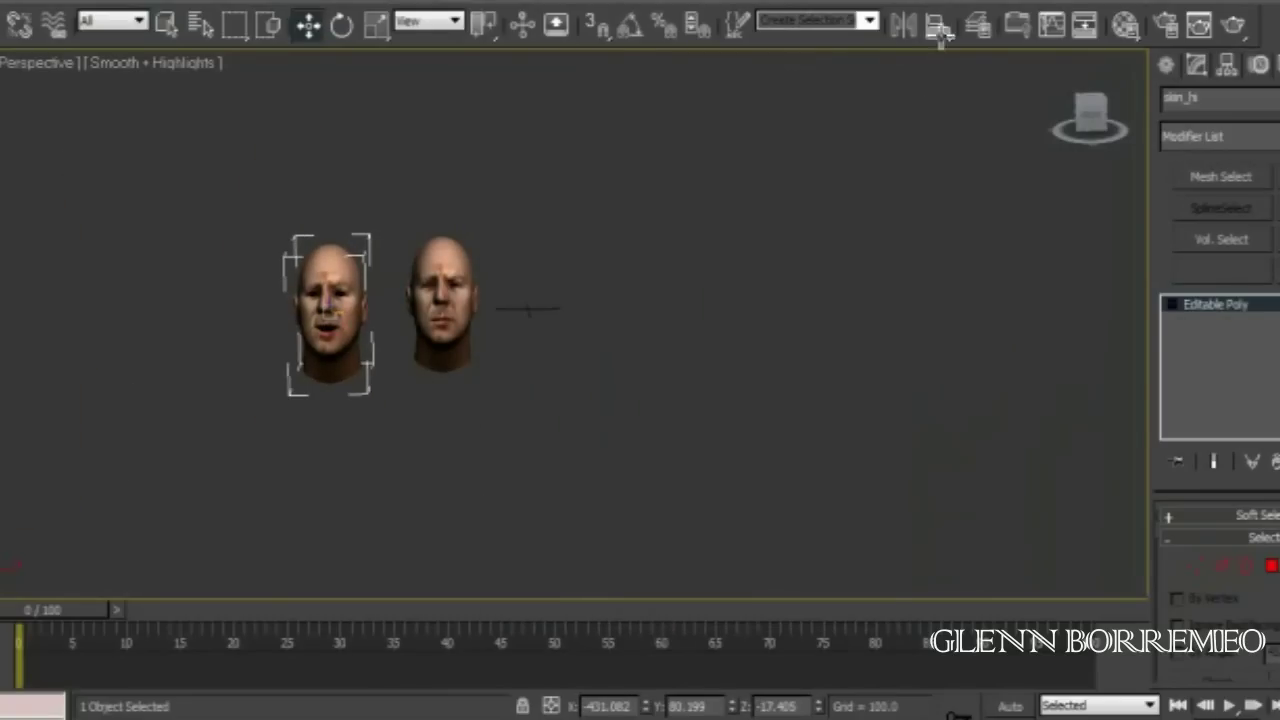
left_click(455, 279)
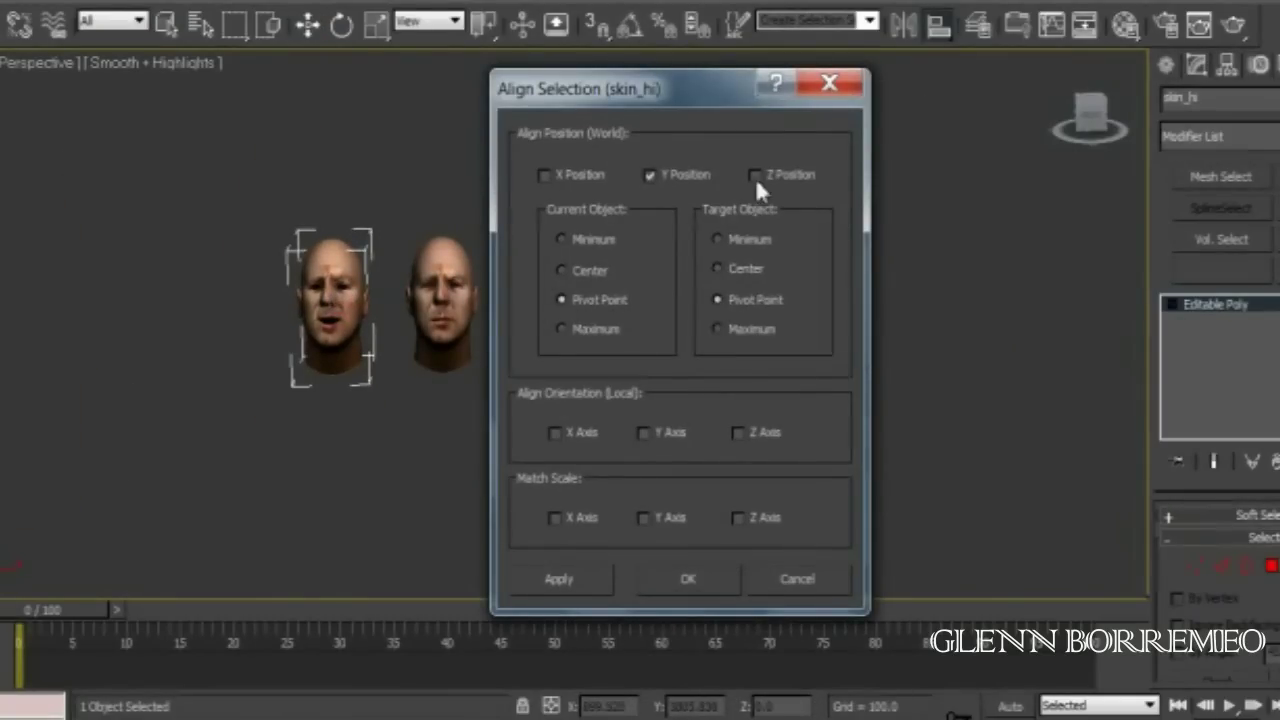
left_click(546, 176)
left_click(688, 579)
left_click_drag(455, 305, 380, 296)
left_click(490, 348)
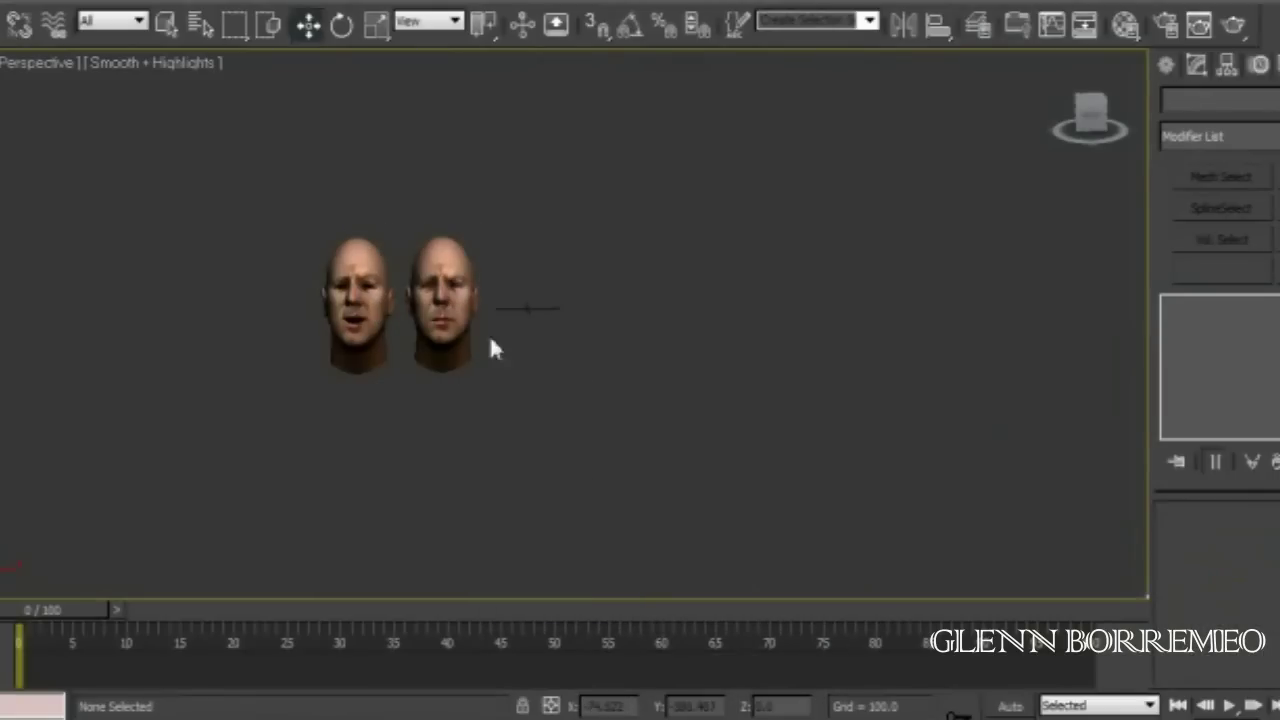
Step: Merge all objects from the eyes_close file, resolving duplicate names
left_click(15, 10)
left_click(230, 182)
left_click(78, 228)
left_click(668, 608)
left_click(445, 540)
left_click(795, 592)
left_click(515, 357)
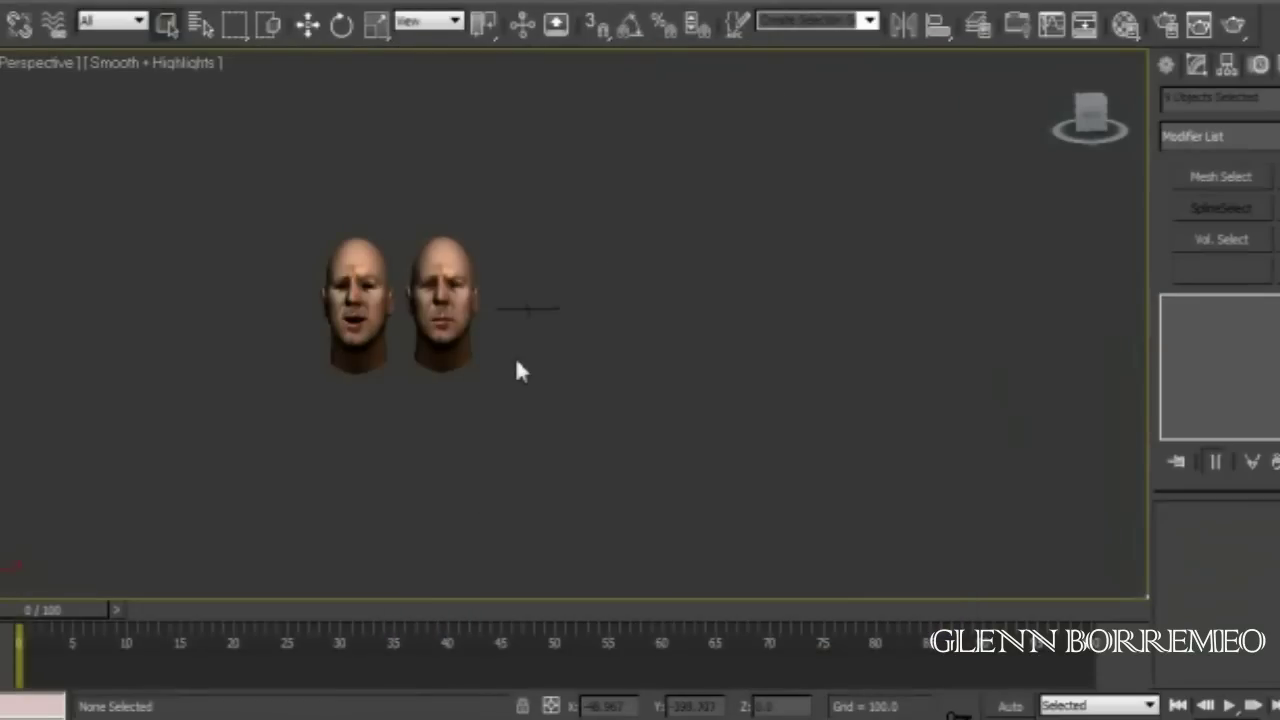
Step: Align the eyes-closed head with the first head and move it left beside the others
scroll(575, 260, "up", 4)
left_click(570, 318)
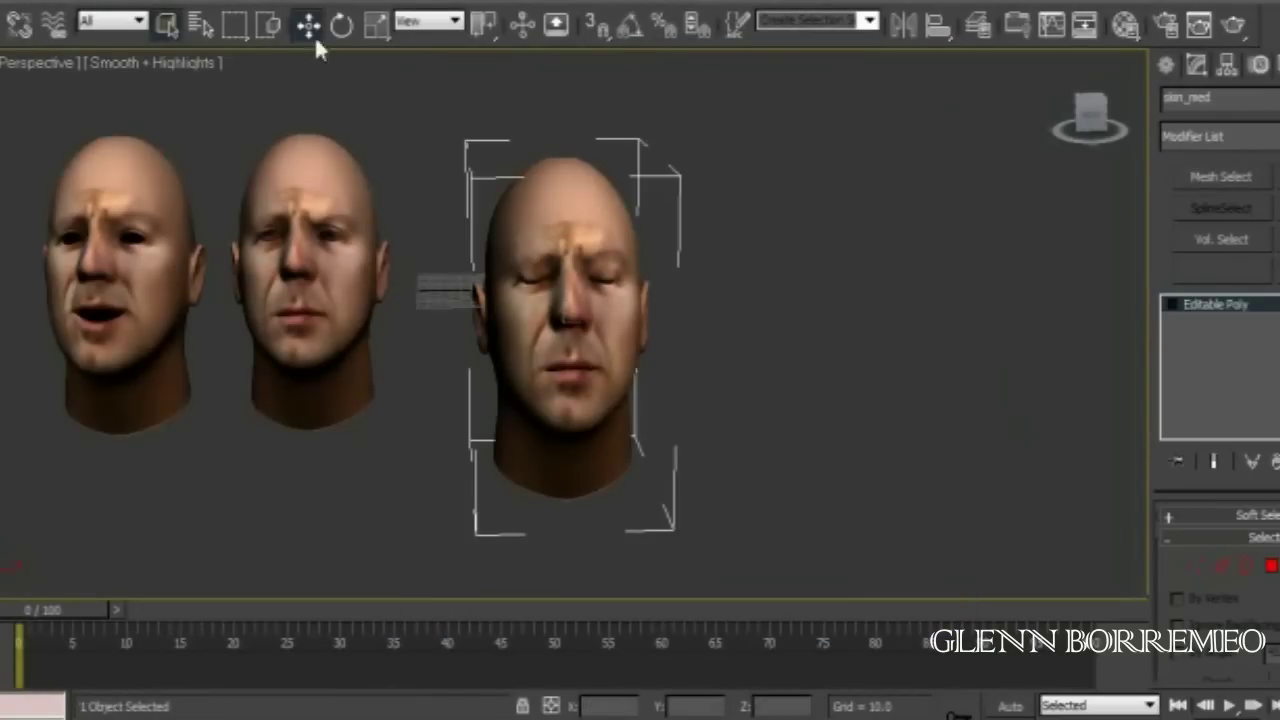
left_click_drag(575, 325, 851, 349, "shift")
key("ctrl+z")
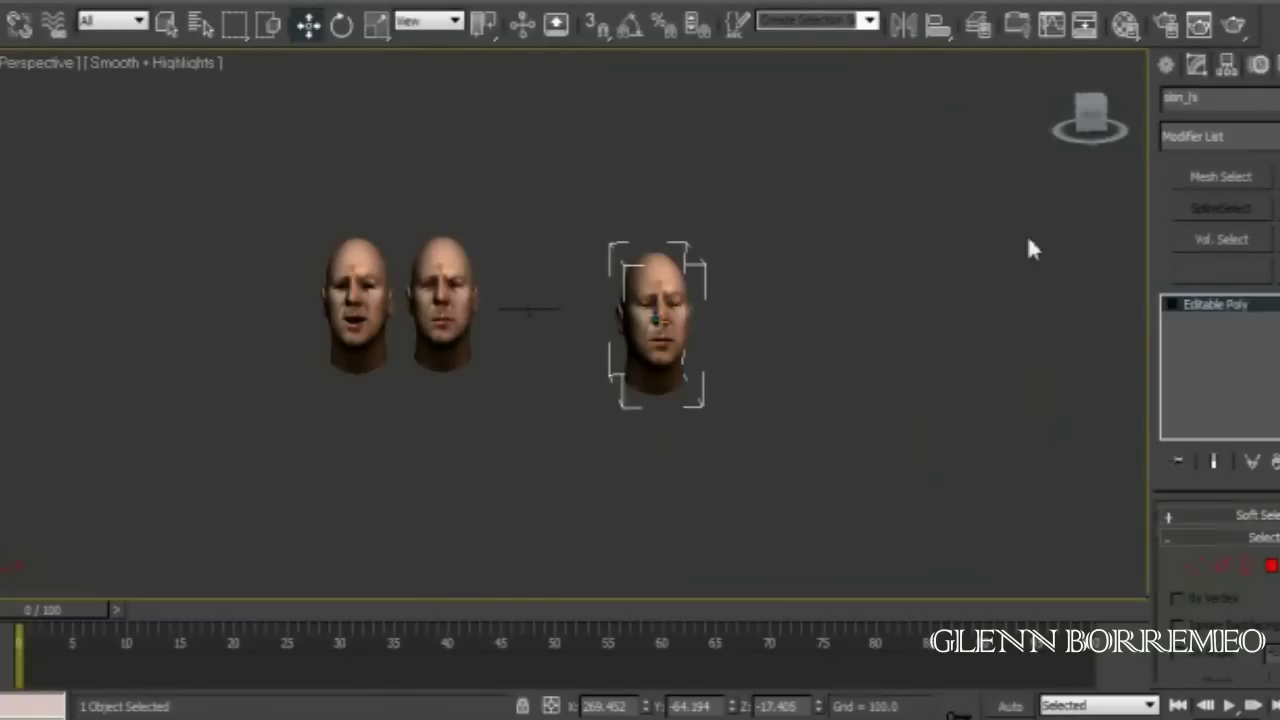
left_click(355, 300)
left_click(689, 577)
left_click_drag(345, 300, 272, 300)
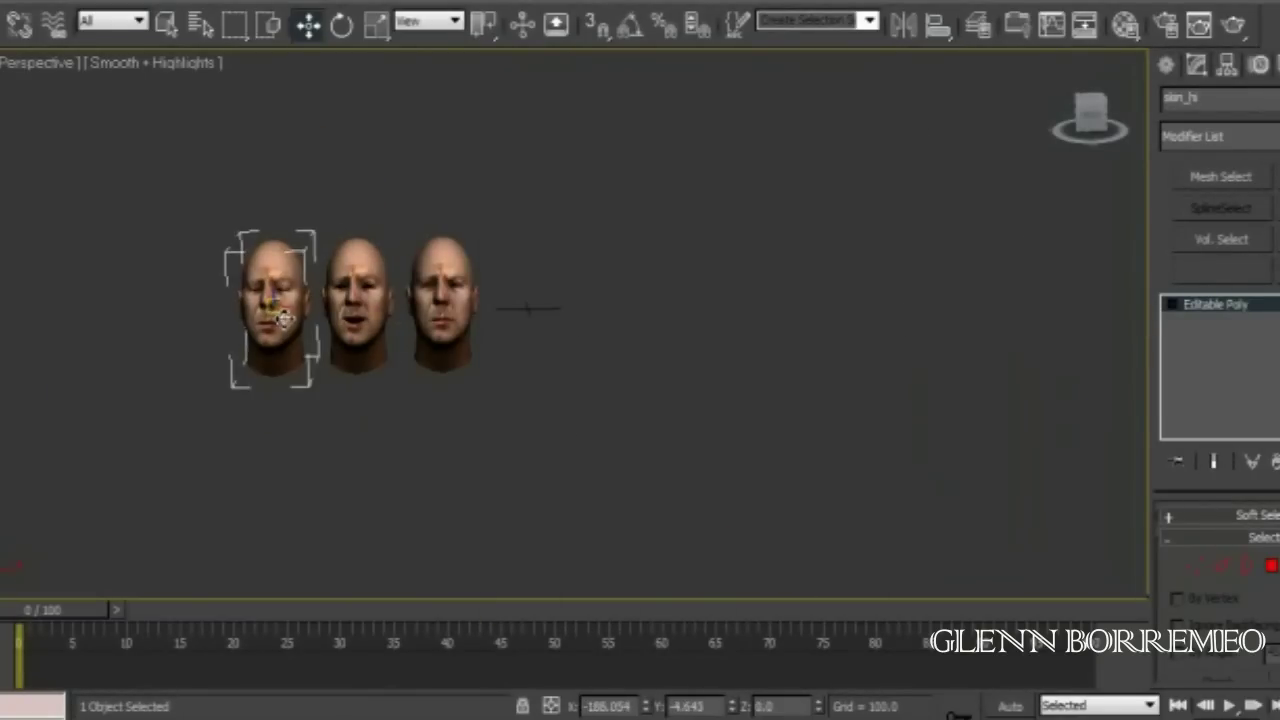
Step: Merge all objects from the disgust file, resolving duplicate names
left_click(22, 22)
left_click(223, 247)
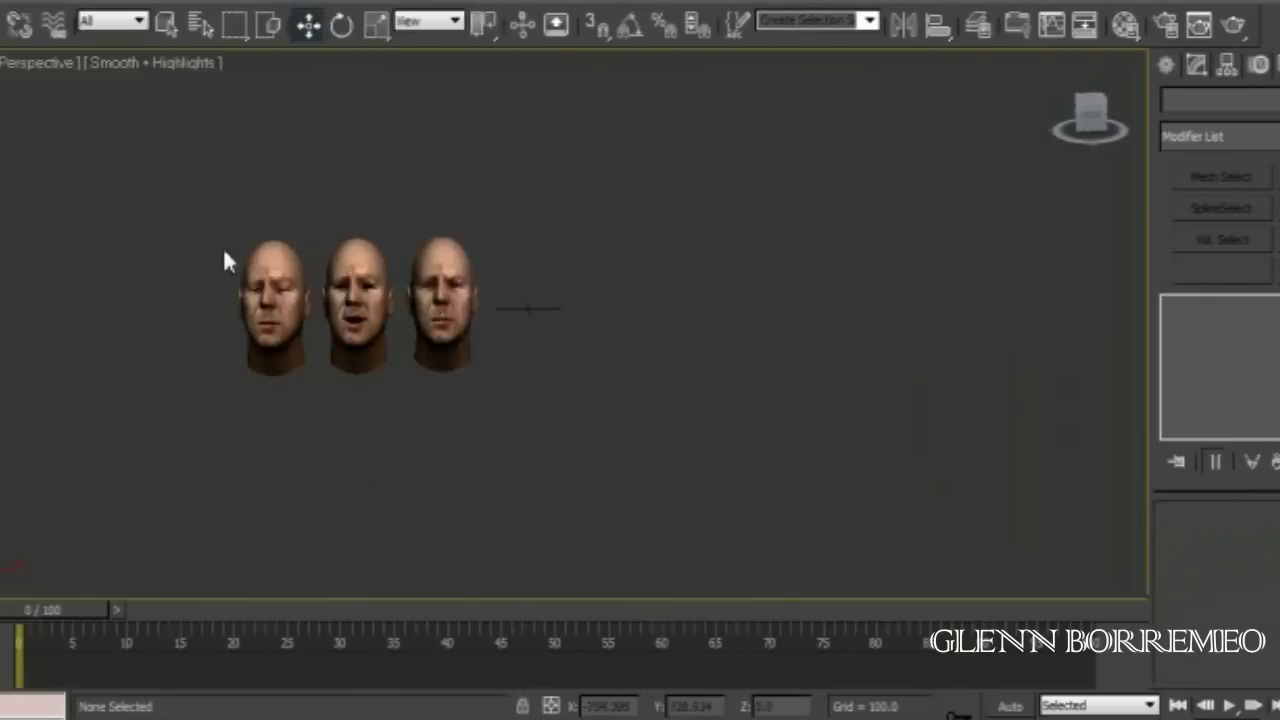
left_click(110, 249)
left_click(640, 611)
left_click(440, 540)
left_click(795, 592)
left_click(505, 355)
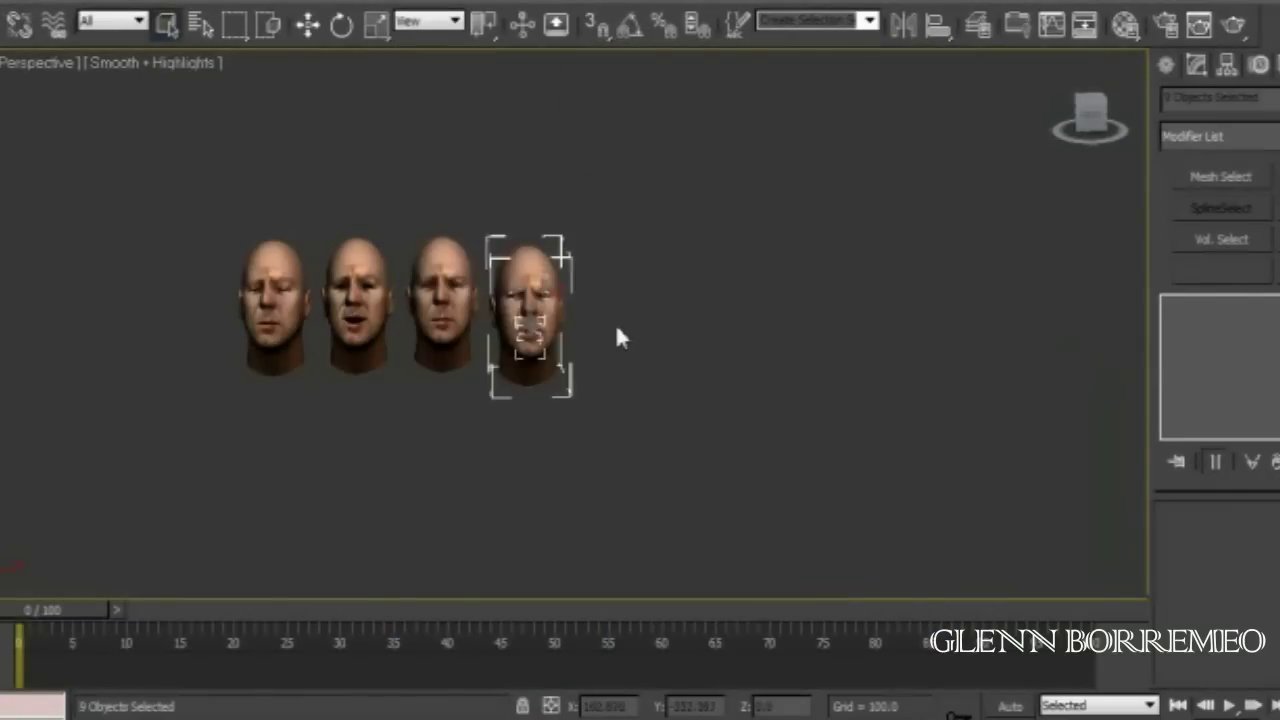
Step: Move the disgust head aside and delete its leftover eyes and teeth
scroll(615, 323, "up", 4)
left_click_drag(535, 295, 750, 305)
left_click(658, 305)
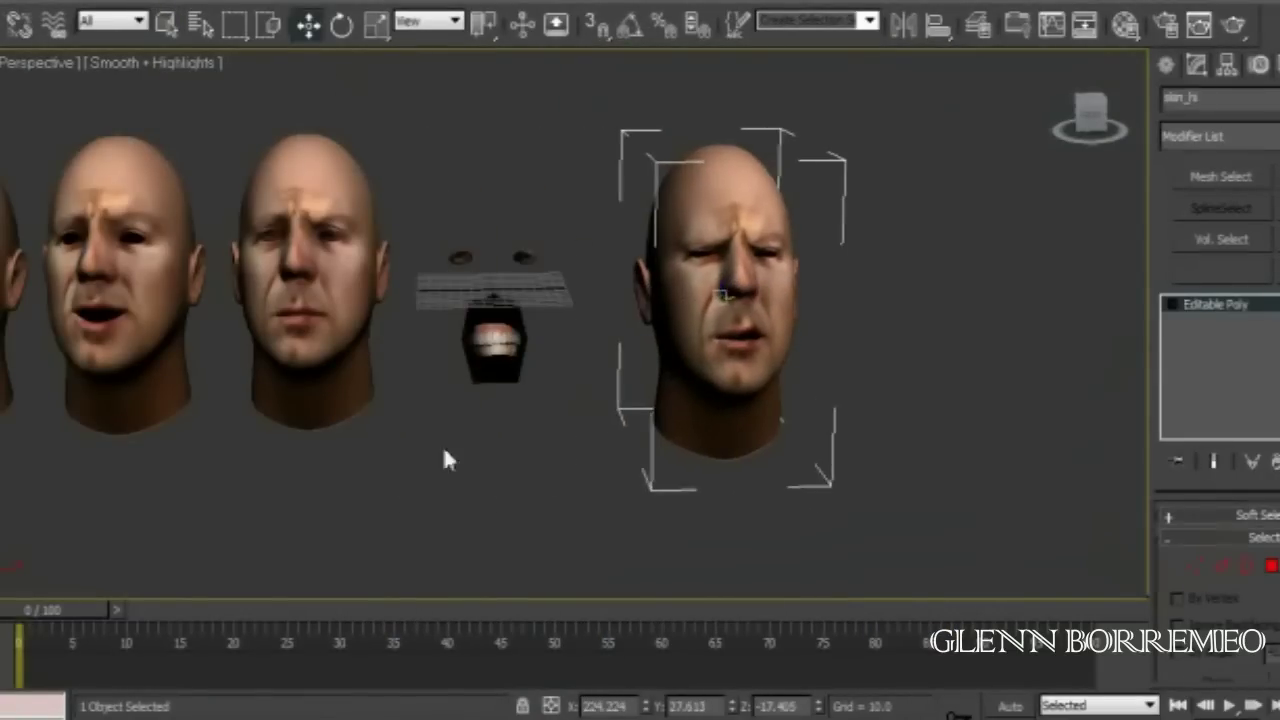
left_click(490, 340)
key("Delete")
Step: Align the fourth head to the third and arrange all four heads in a row
scroll(623, 415, "down", 3)
left_click(375, 260)
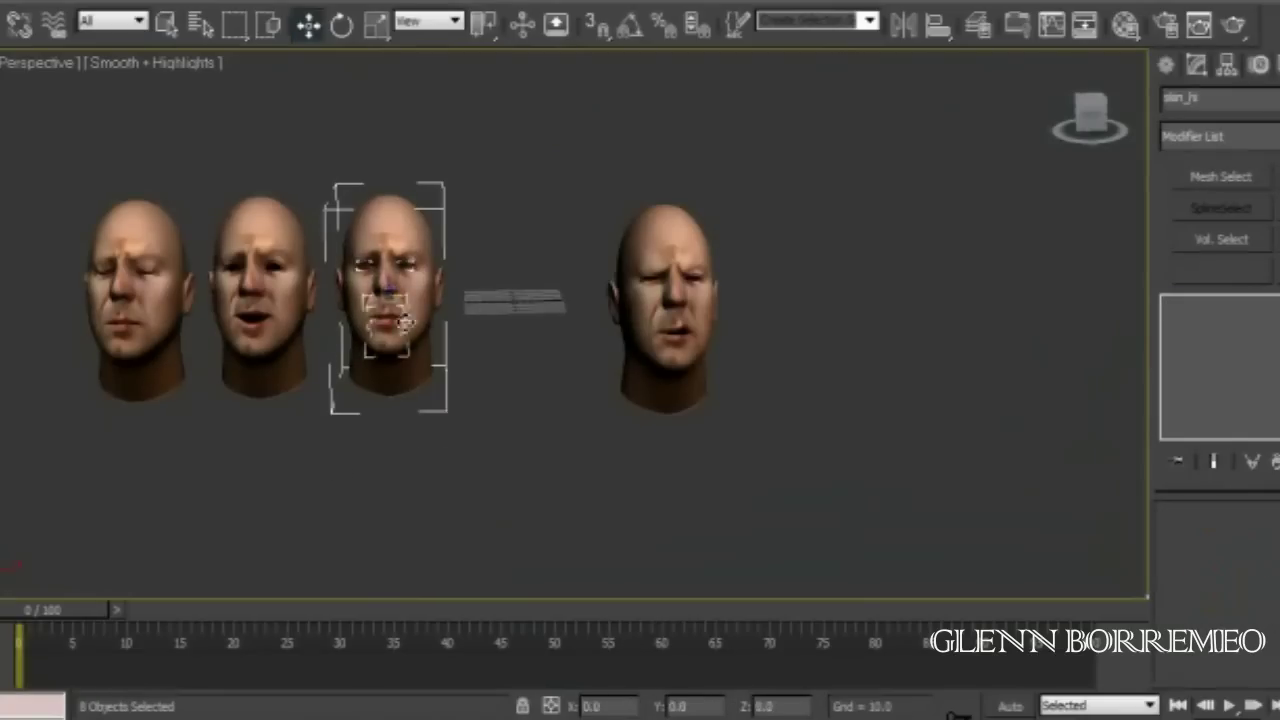
left_click_drag(391, 325, 541, 385)
left_click(670, 282)
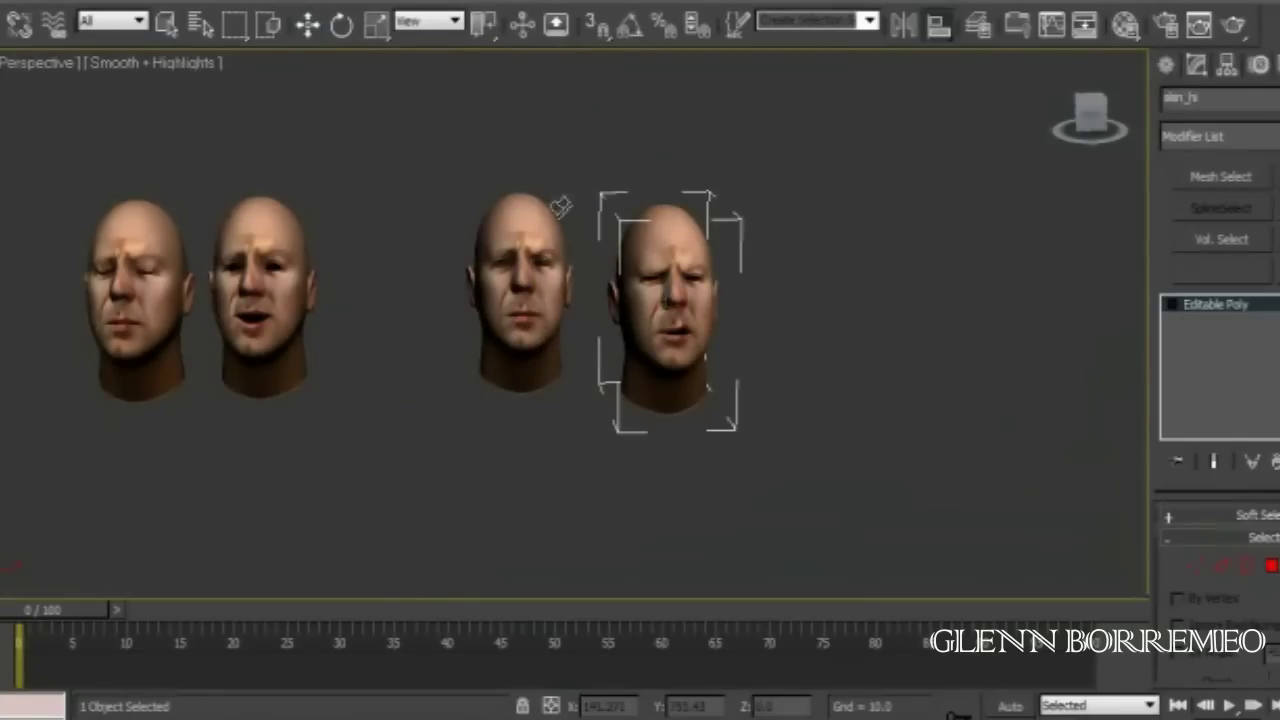
left_click(561, 207)
left_click(714, 594)
left_click_drag(523, 290, 400, 290)
left_click(505, 262)
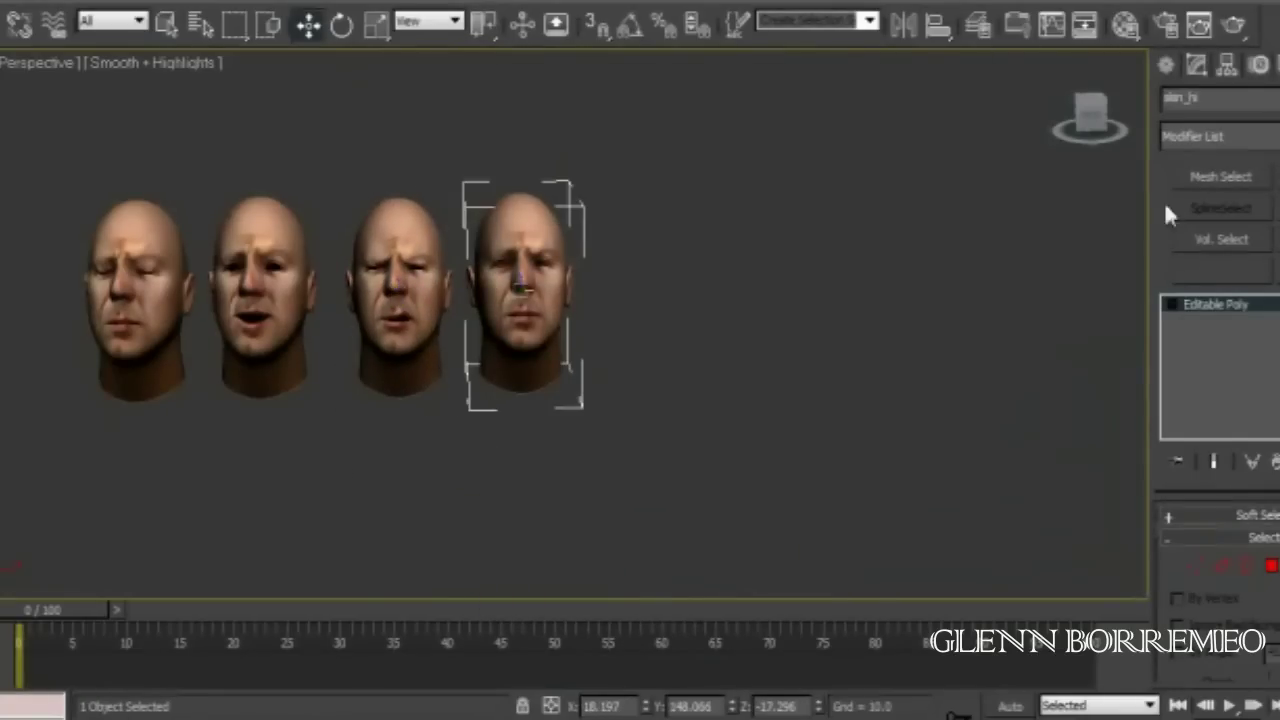
Step: Add a Morpher modifier to the rightmost head
left_click(1220, 136)
scroll(1228, 426, "down", 5)
scroll(1235, 300, "down", 5)
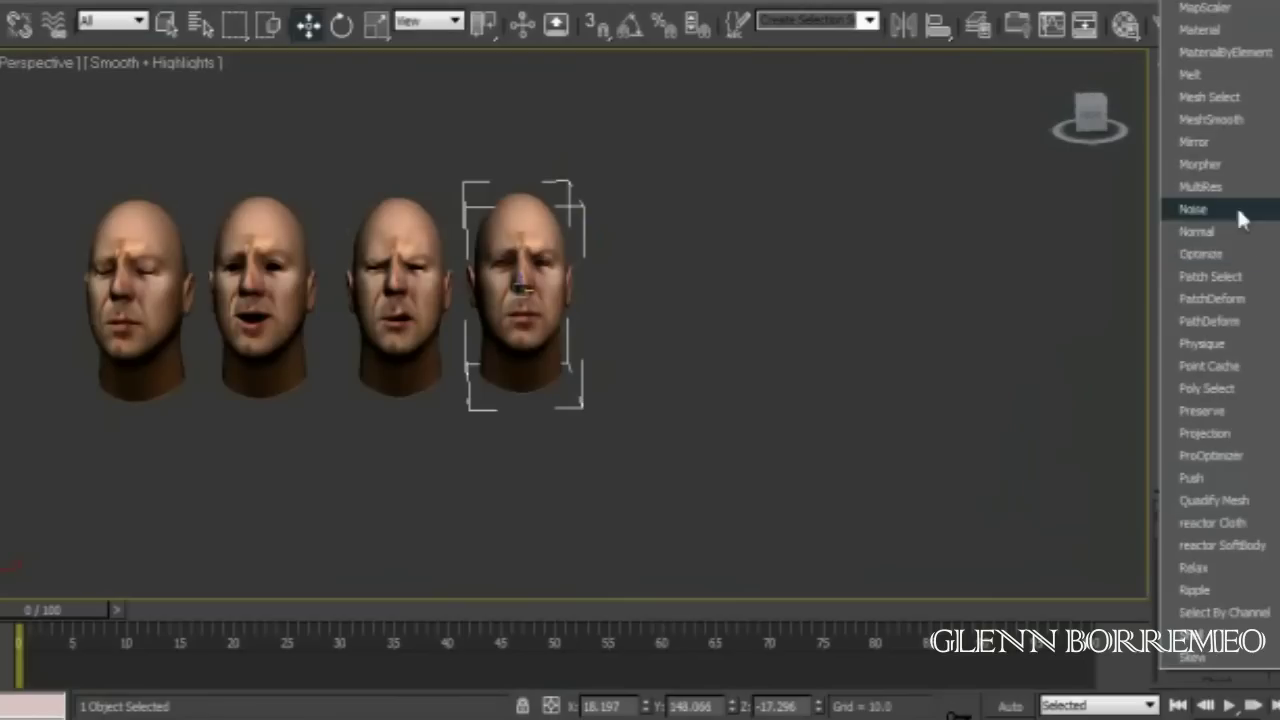
left_click(1229, 164)
Step: Load the expression heads into empty morph channels with Pick Object from Scene
left_click_drag(1238, 655, 1228, 519)
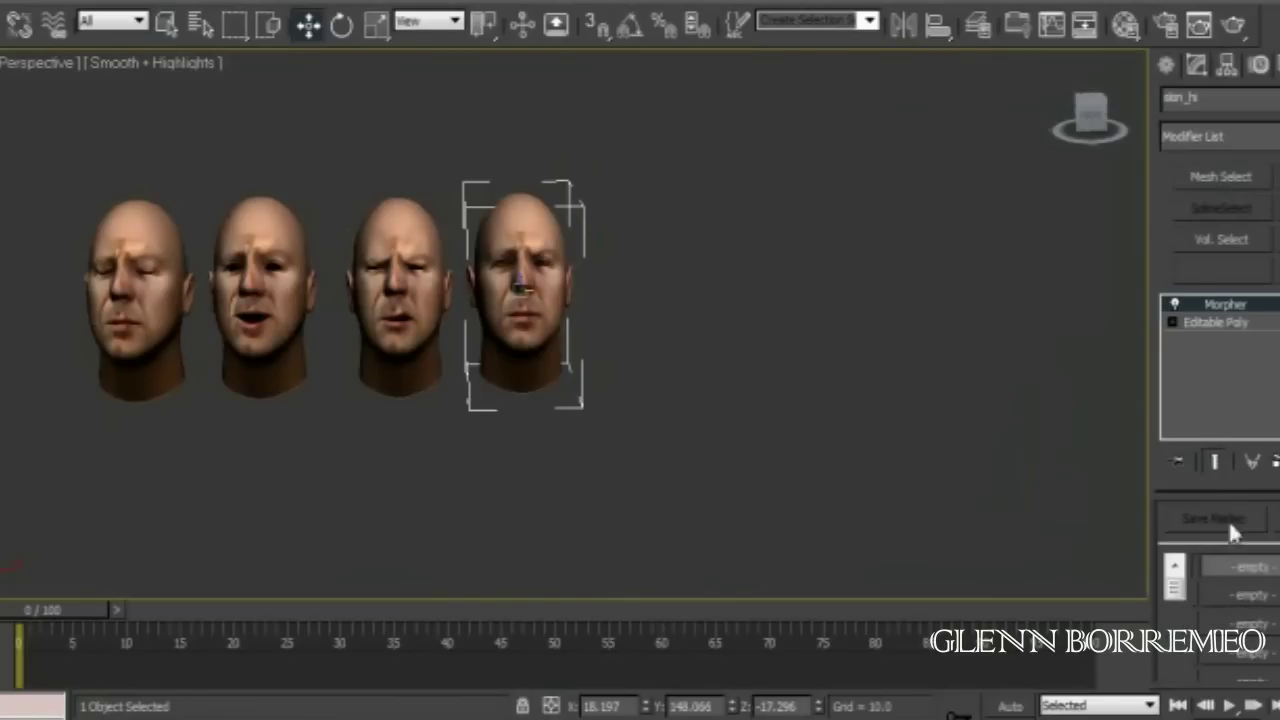
left_click(1248, 595)
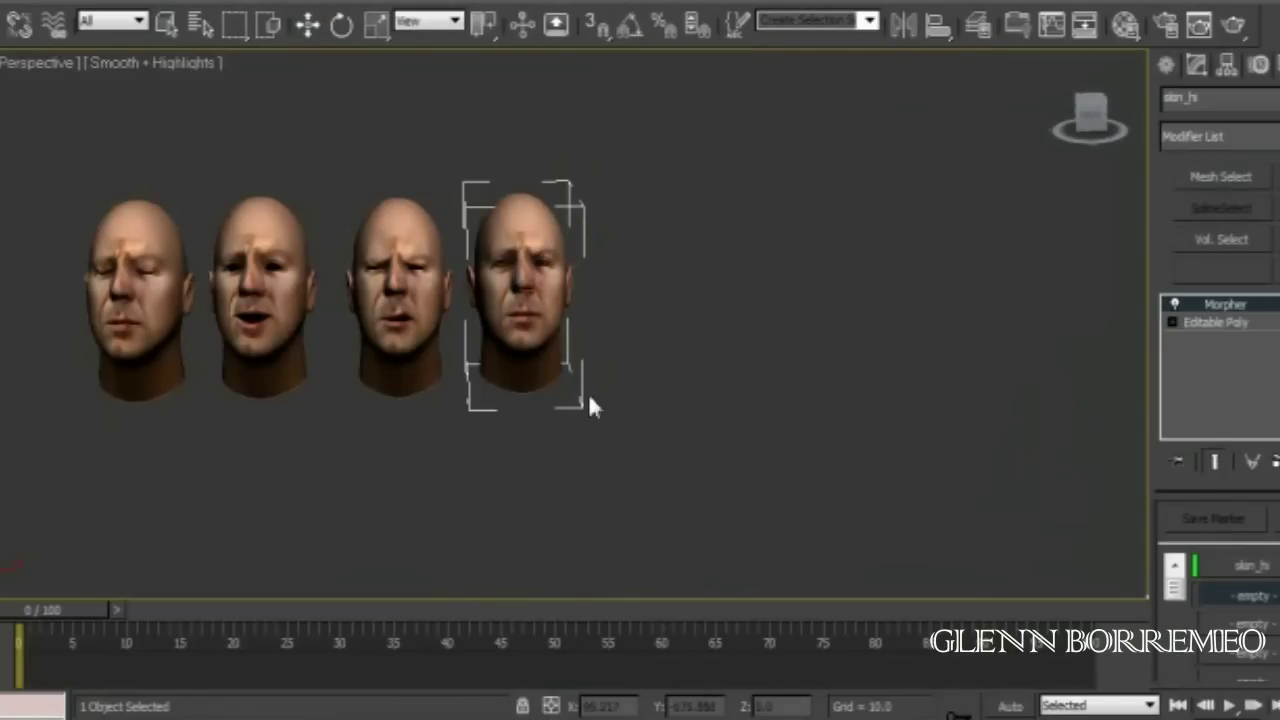
left_click(1245, 645)
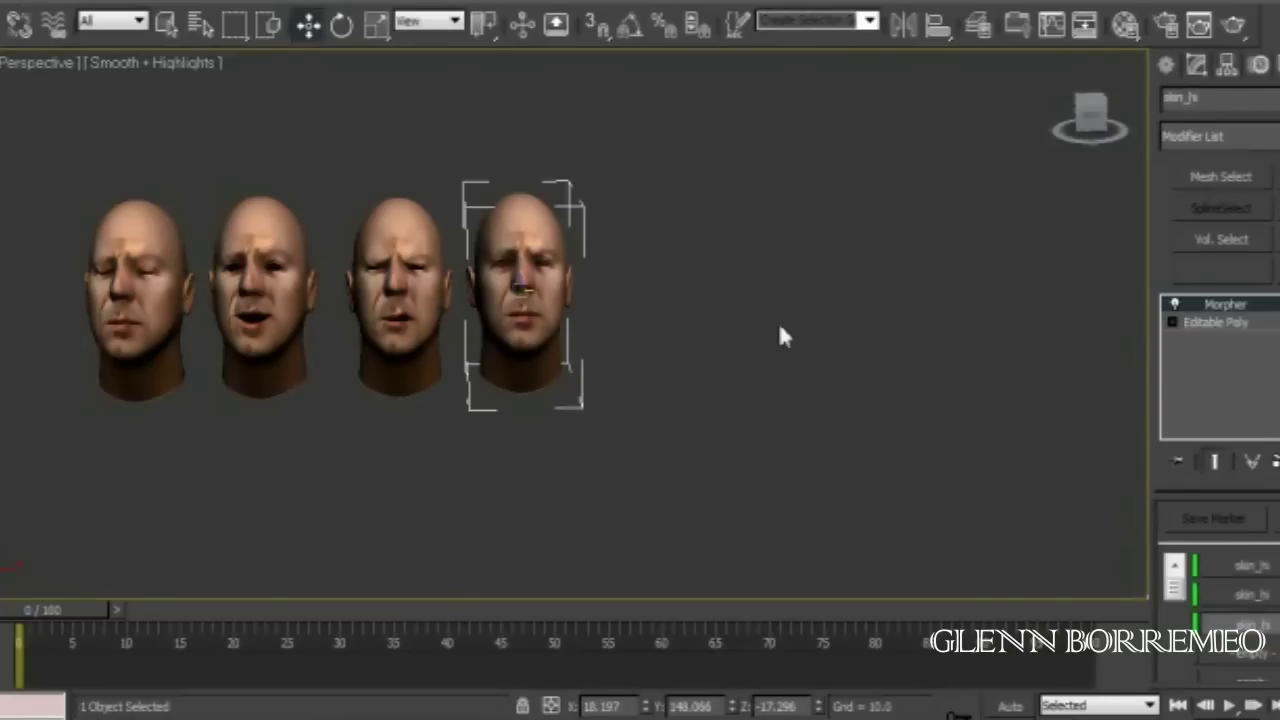
scroll(781, 337, "up", 4)
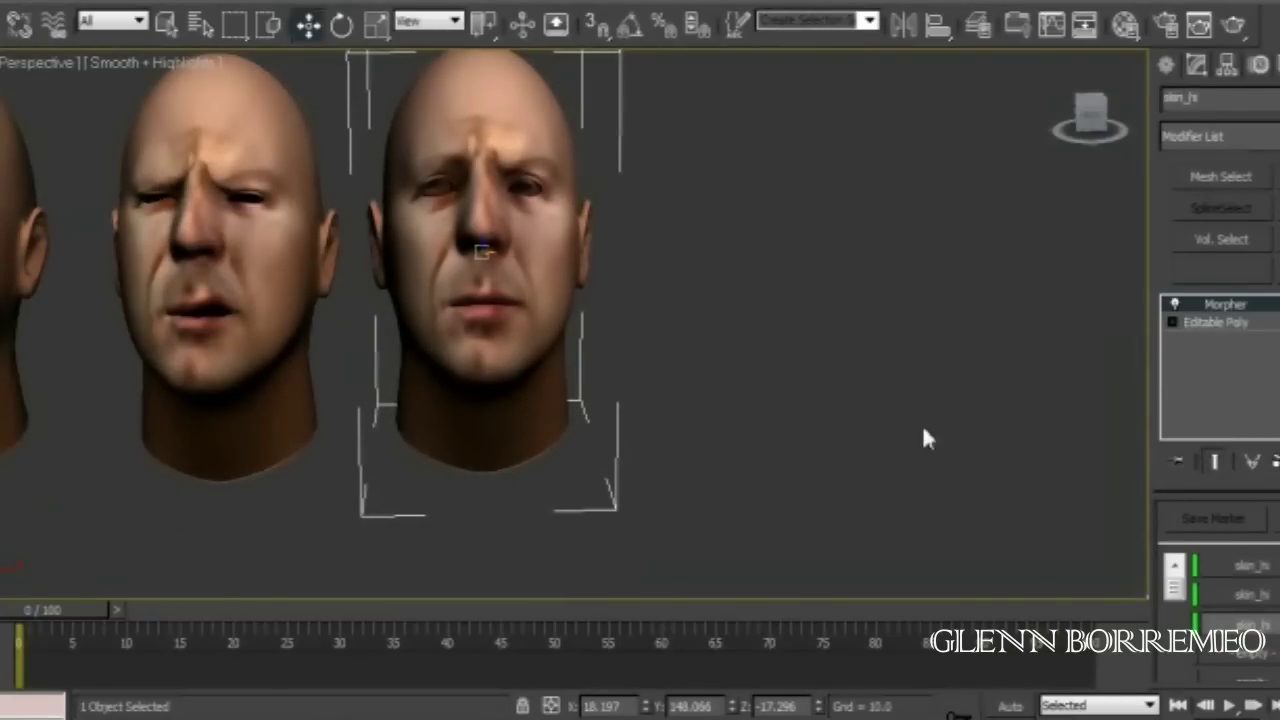
scroll(895, 405, "down", 6)
left_click(868, 387)
scroll(556, 326, "up", 4)
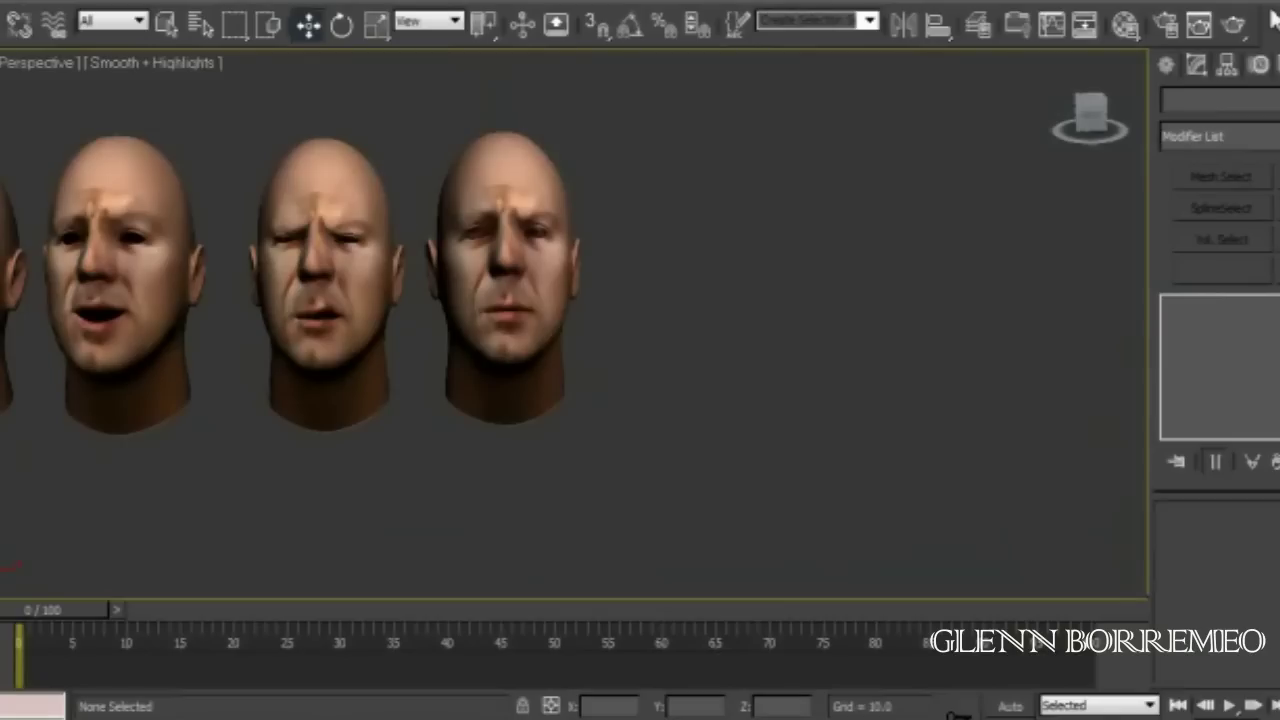
Step: Create a JoyStick control from Rigging Tools beside the heads in the front view
left_click(1166, 64)
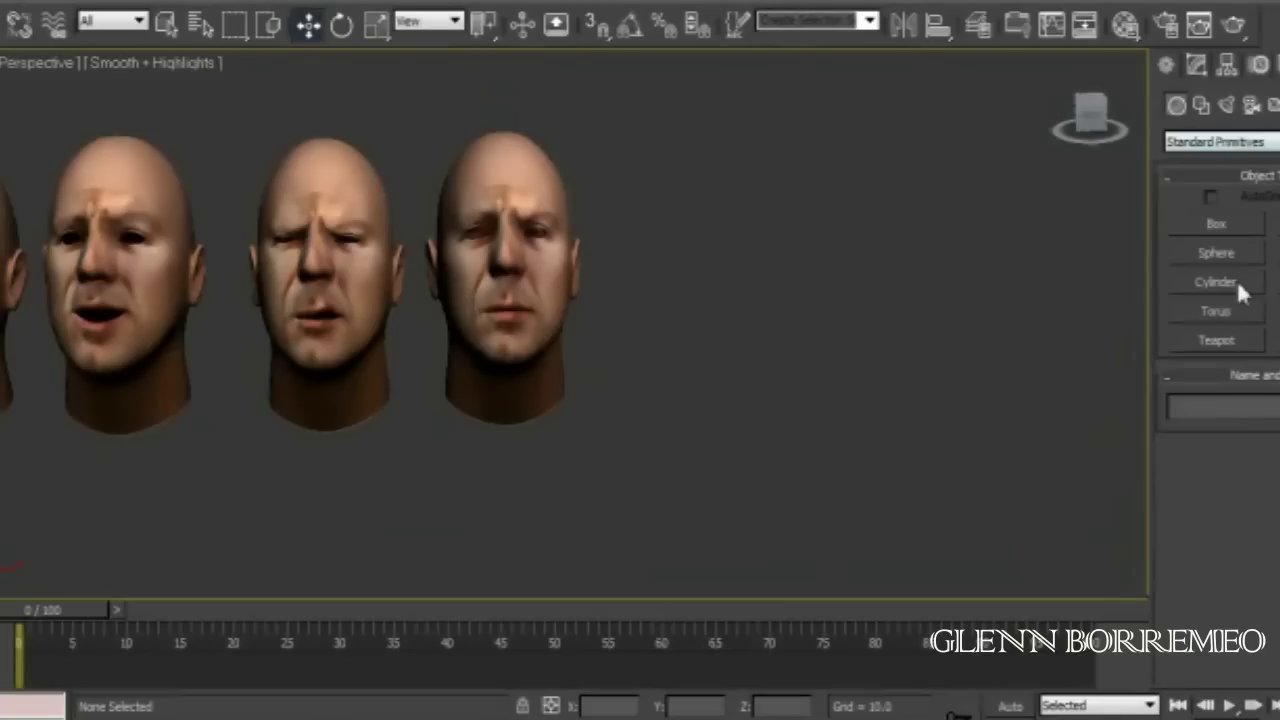
left_click(1240, 142)
left_click(1258, 428)
left_click(1220, 226)
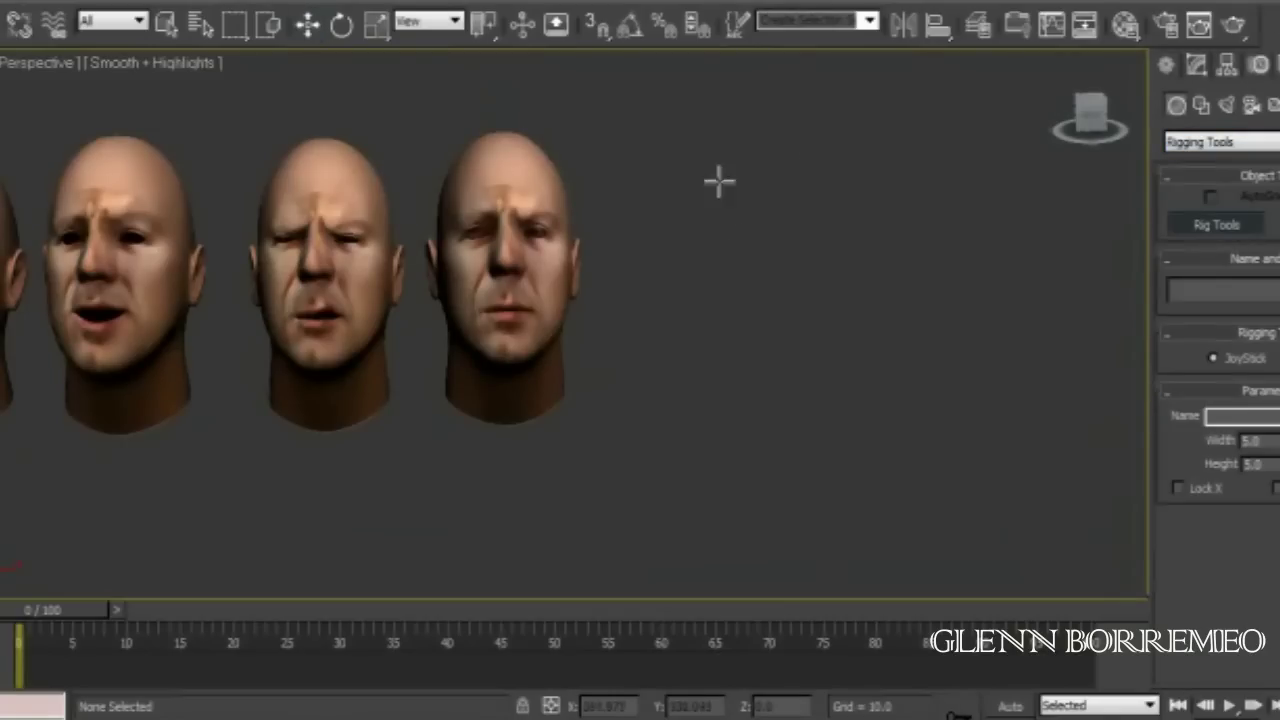
key("w")
key("f")
key("z")
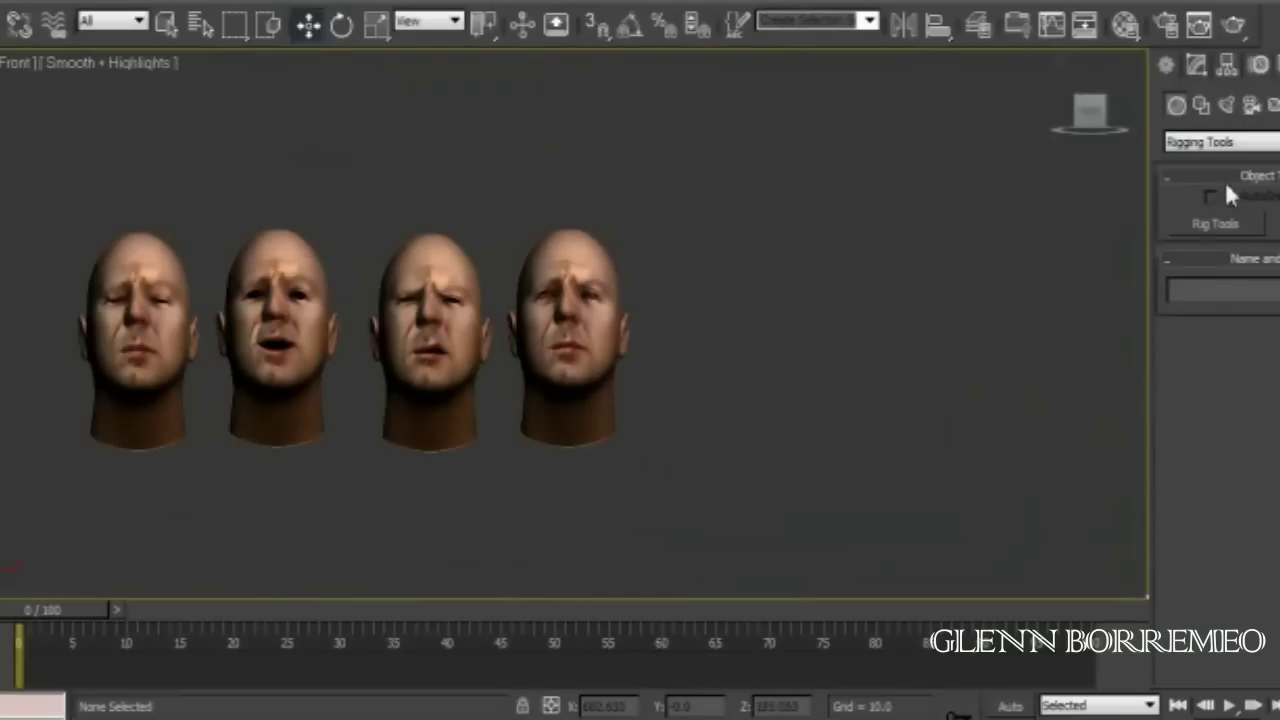
left_click(1216, 224)
left_click(787, 225)
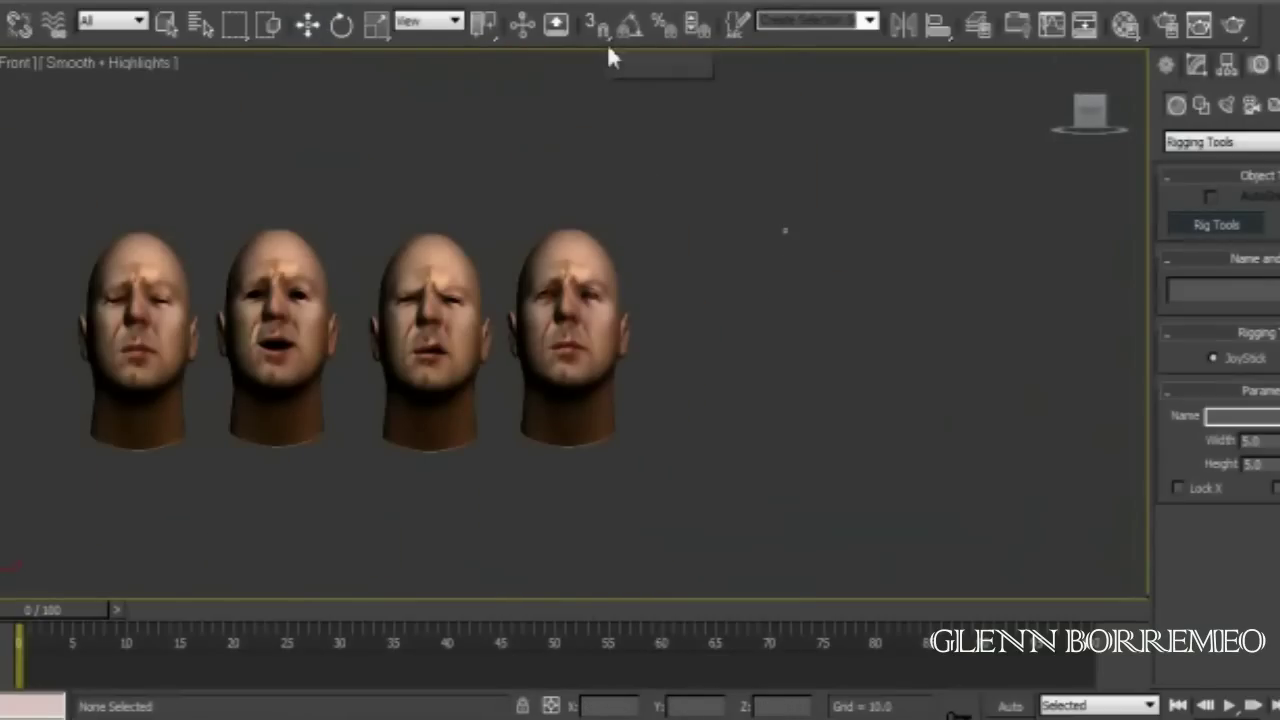
right_click(769, 229)
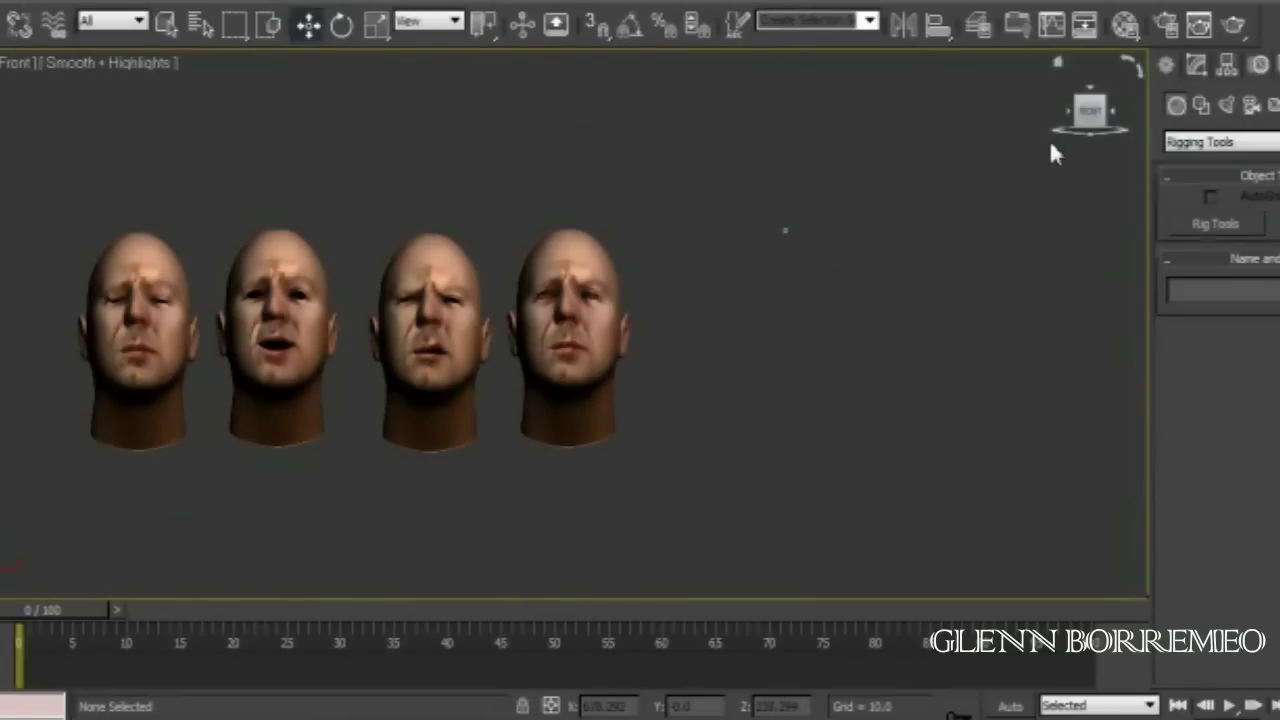
Step: Select all four expression heads in the top view
key("t")
scroll(600, 188, "down", 3)
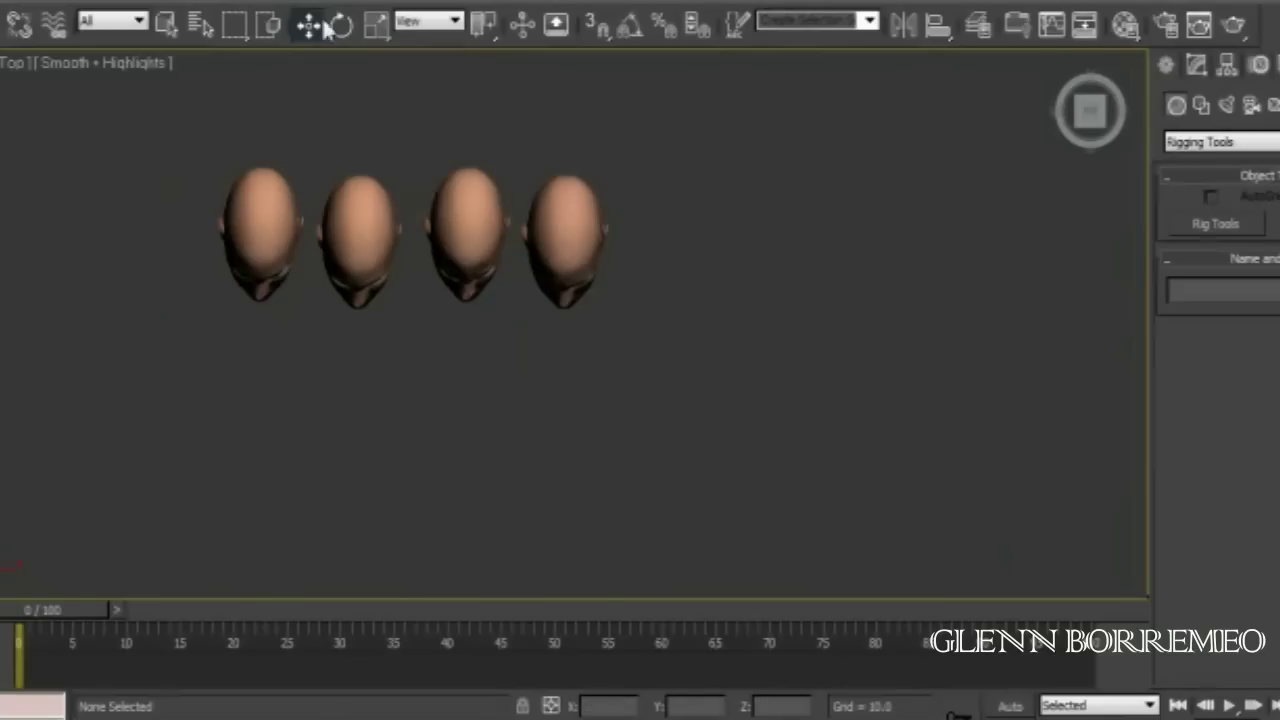
left_click_drag(222, 333, 518, 258)
left_click(510, 258)
key("ctrl+z")
mouse_move(511, 260)
middle_mouse_down("alt")
mouse_move(813, 232)
mouse_move(1100, 80)
mouse_move(1090, 592)
middle_mouse_up("alt")
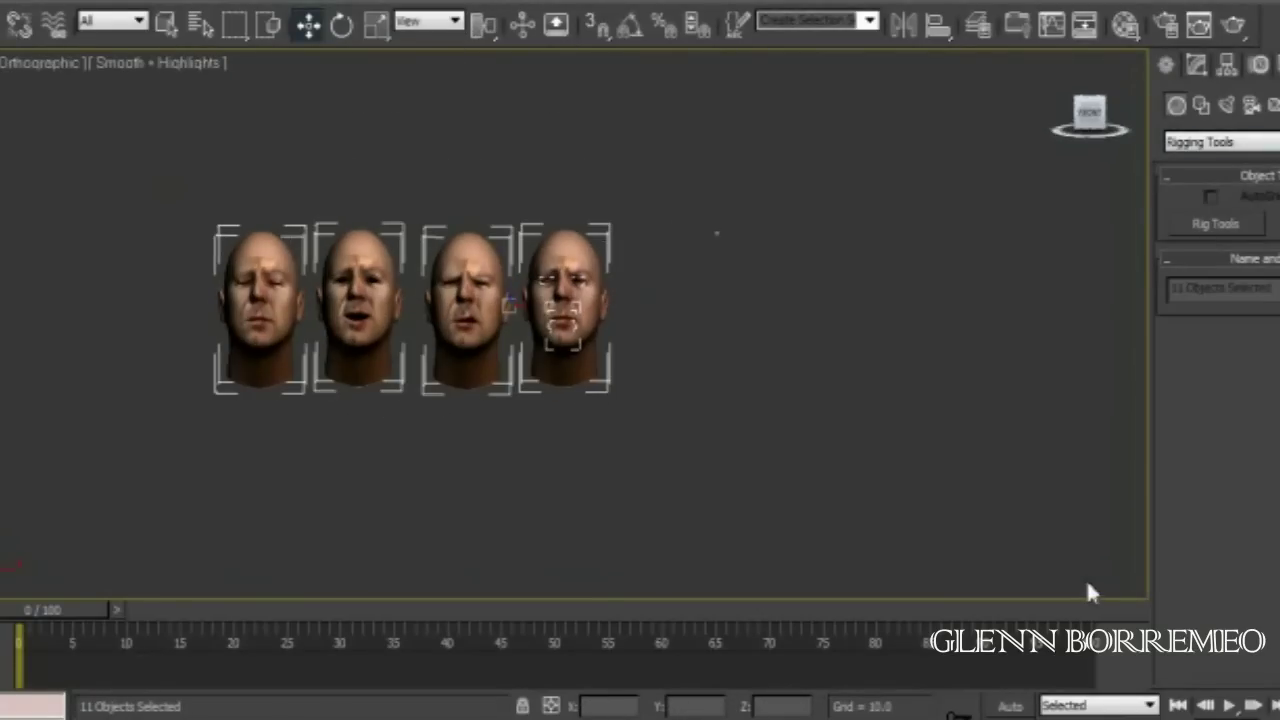
Step: Scale down all eleven head objects and move them to the right
left_click(374, 25)
scroll(434, 507, "down", 2)
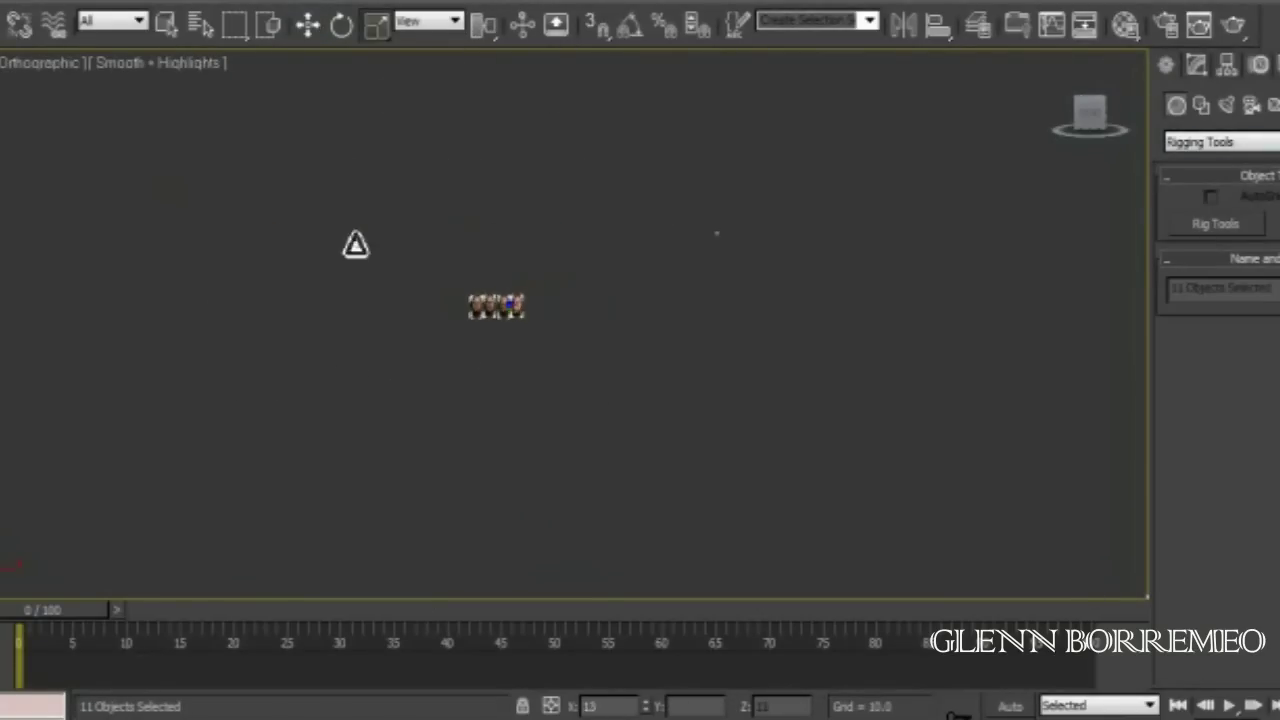
left_click(461, 251)
key("ctrl+z")
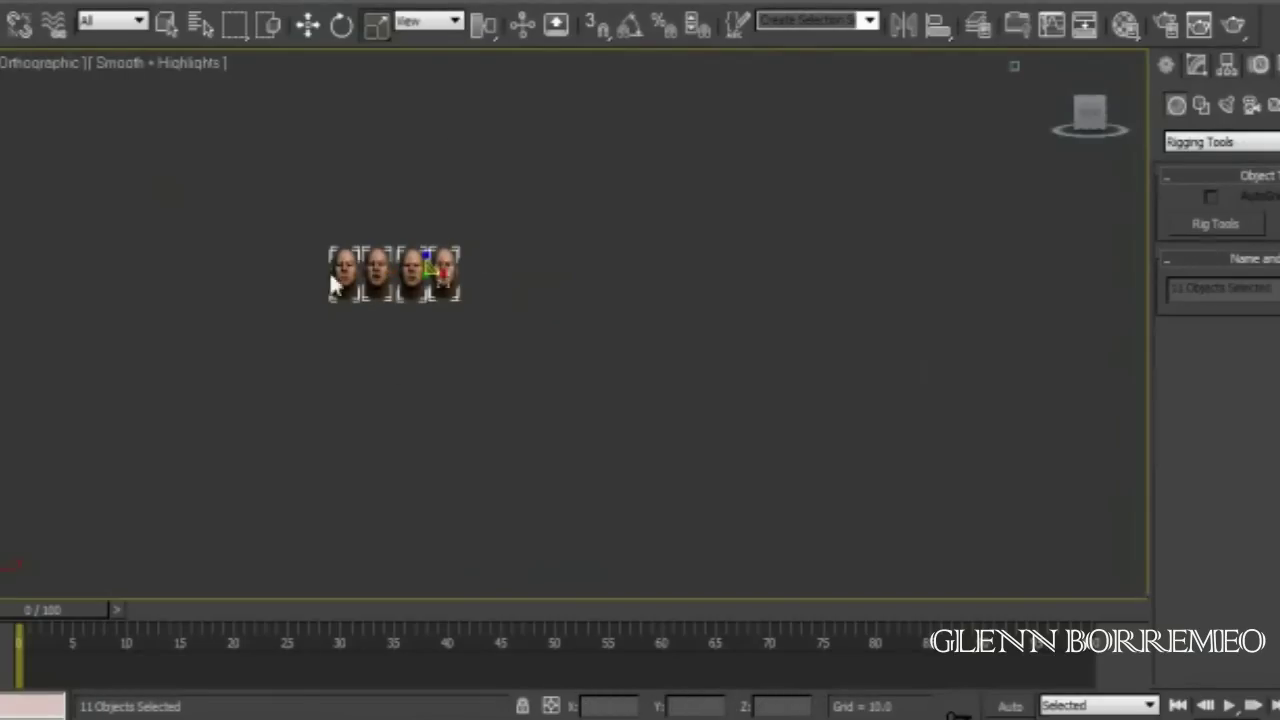
scroll(627, 265, "down", 2)
key("w")
left_click_drag(440, 272, 800, 320)
scroll(817, 178, "down", 2)
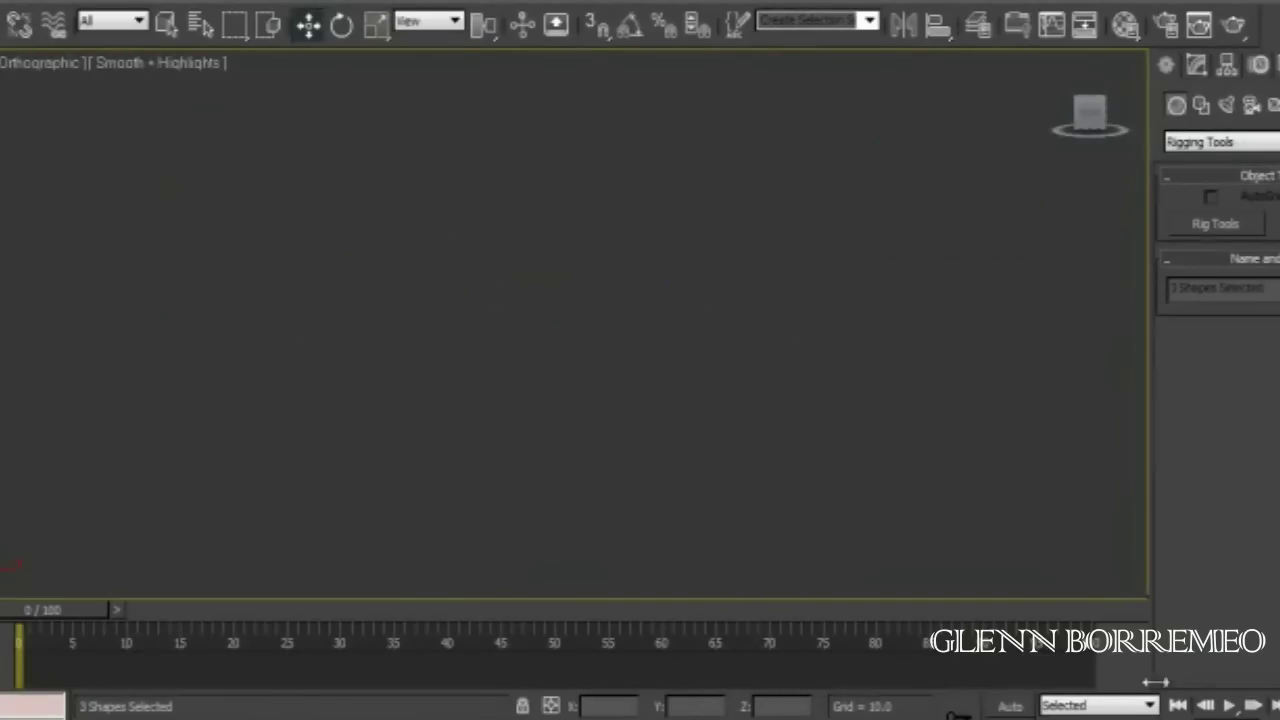
Step: Delete the old joystick's shapes and place a new masControl joystick just right of the heads
middle_click_drag(569, 369, 451, 529)
scroll(800, 346, "up", 3)
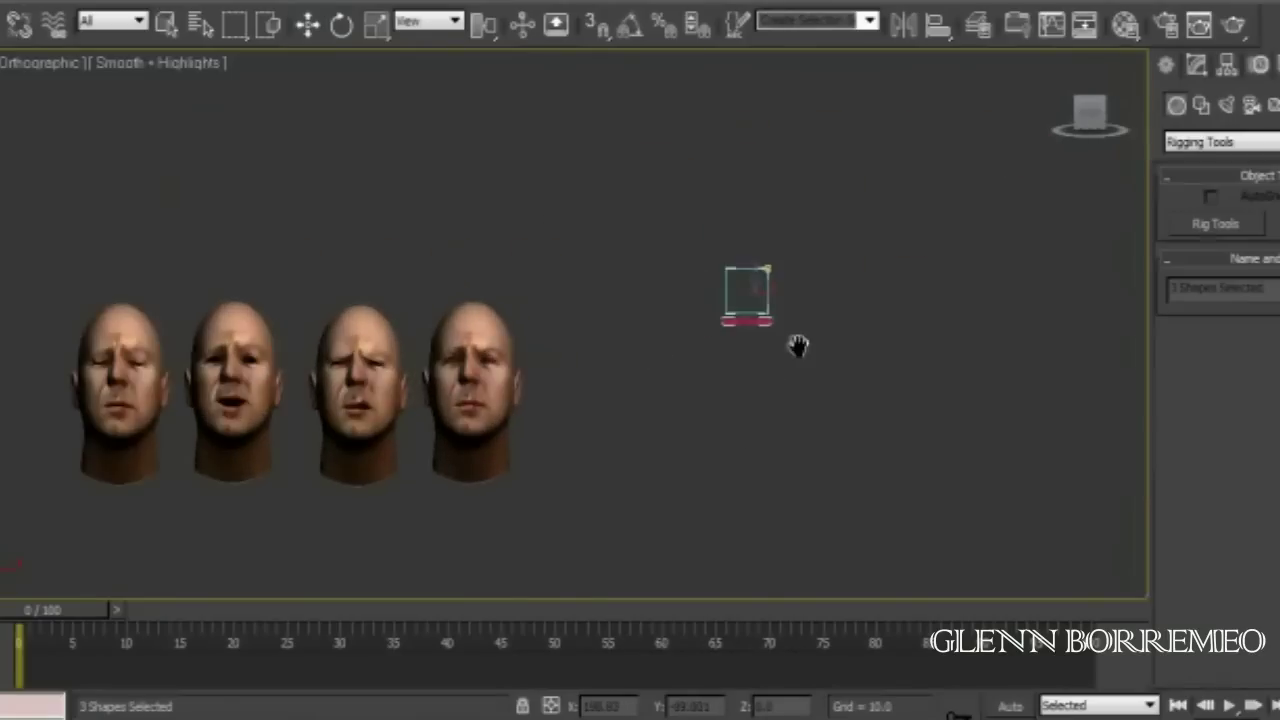
scroll(601, 268, "up", 3)
left_click_drag(745, 288, 630, 330)
left_click(660, 335)
left_click(660, 335)
left_click(700, 320)
left_click_drag(765, 297, 600, 409)
key("Delete")
left_click(1245, 236)
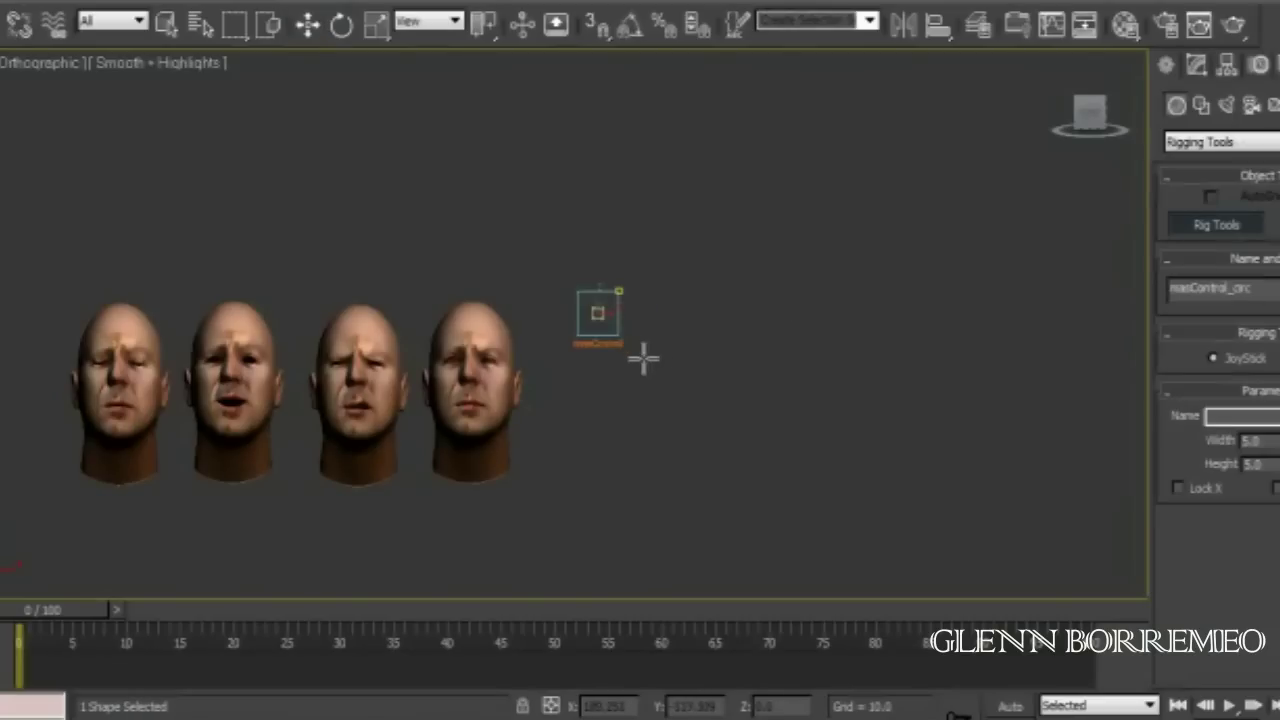
left_click_drag(620, 290, 690, 305)
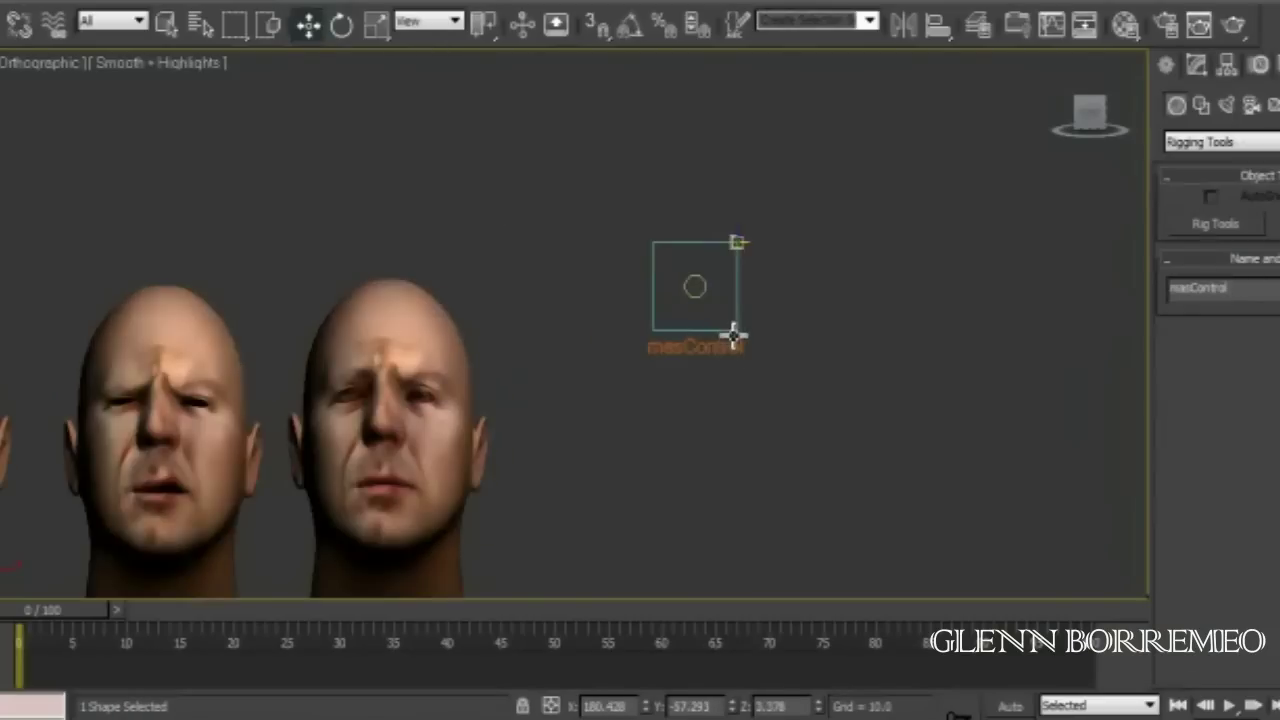
Step: In Reaction Manager, add masControl_circ X Position as master and Morpher [1] skin_hi as slave
left_click(472, 5)
left_click(560, 443)
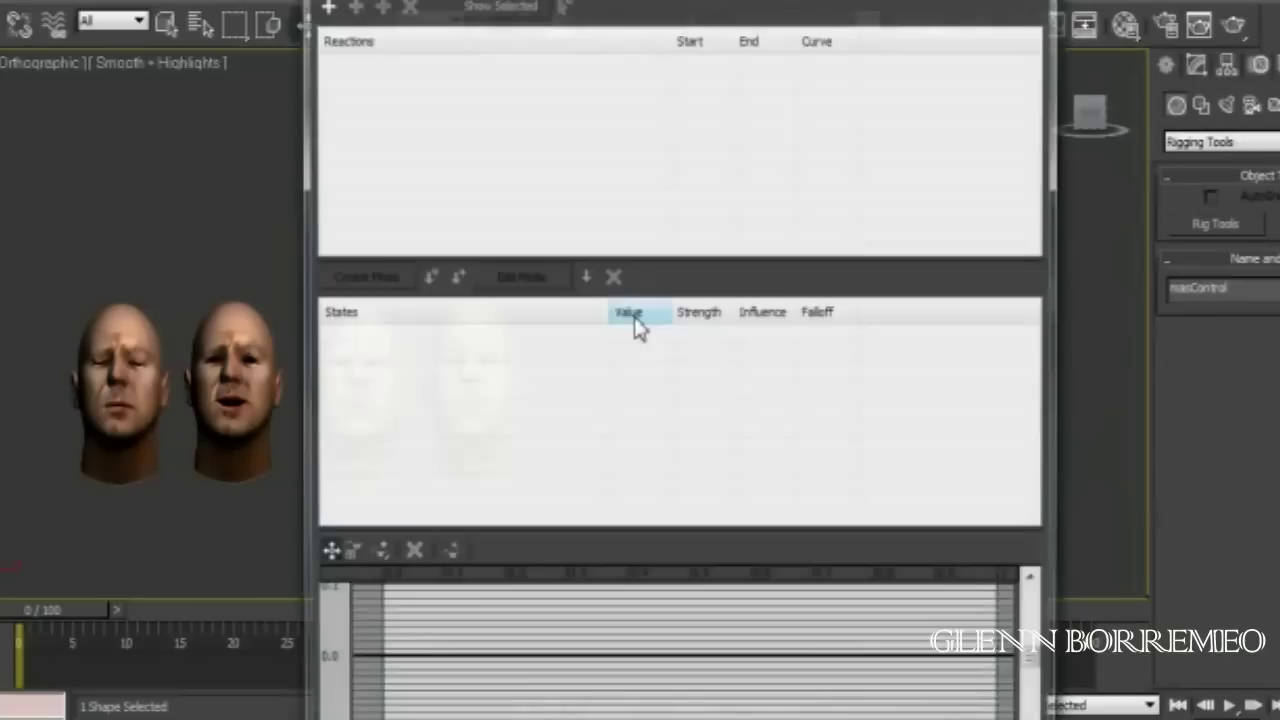
left_click_drag(669, 418, 1032, 39)
left_click(838, 79)
left_click(620, 306)
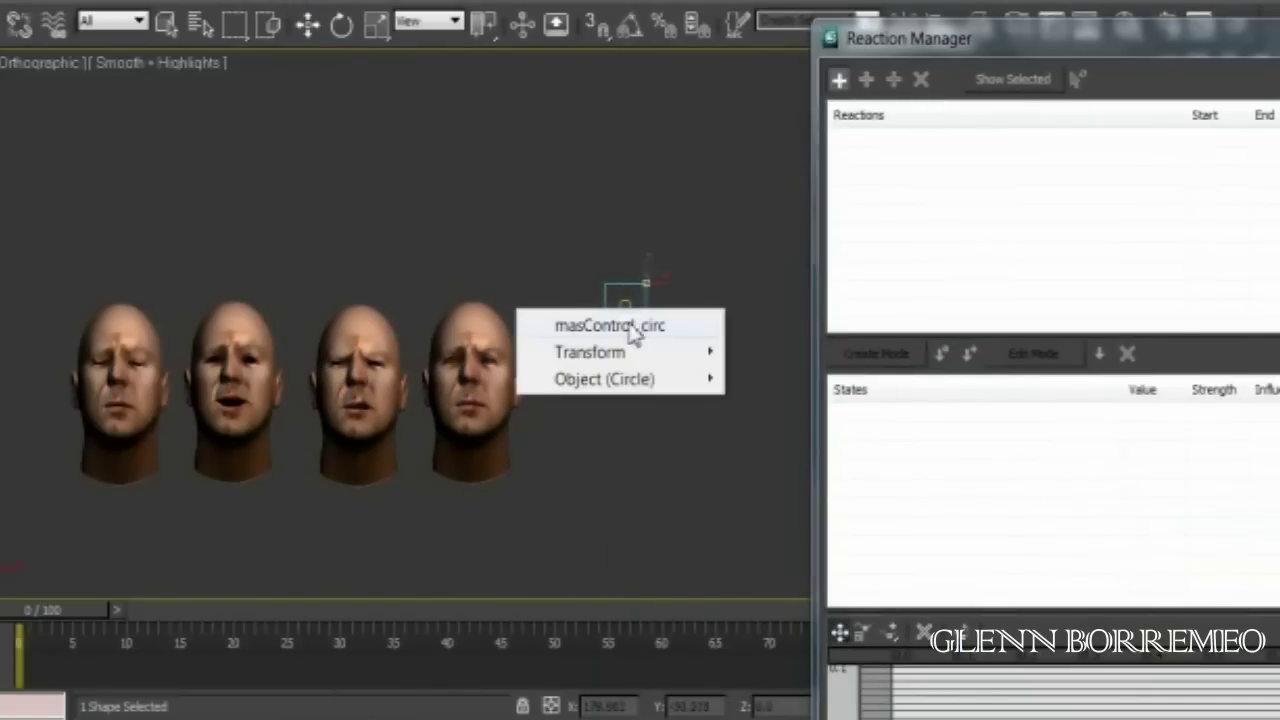
mouse_move(189, 432)
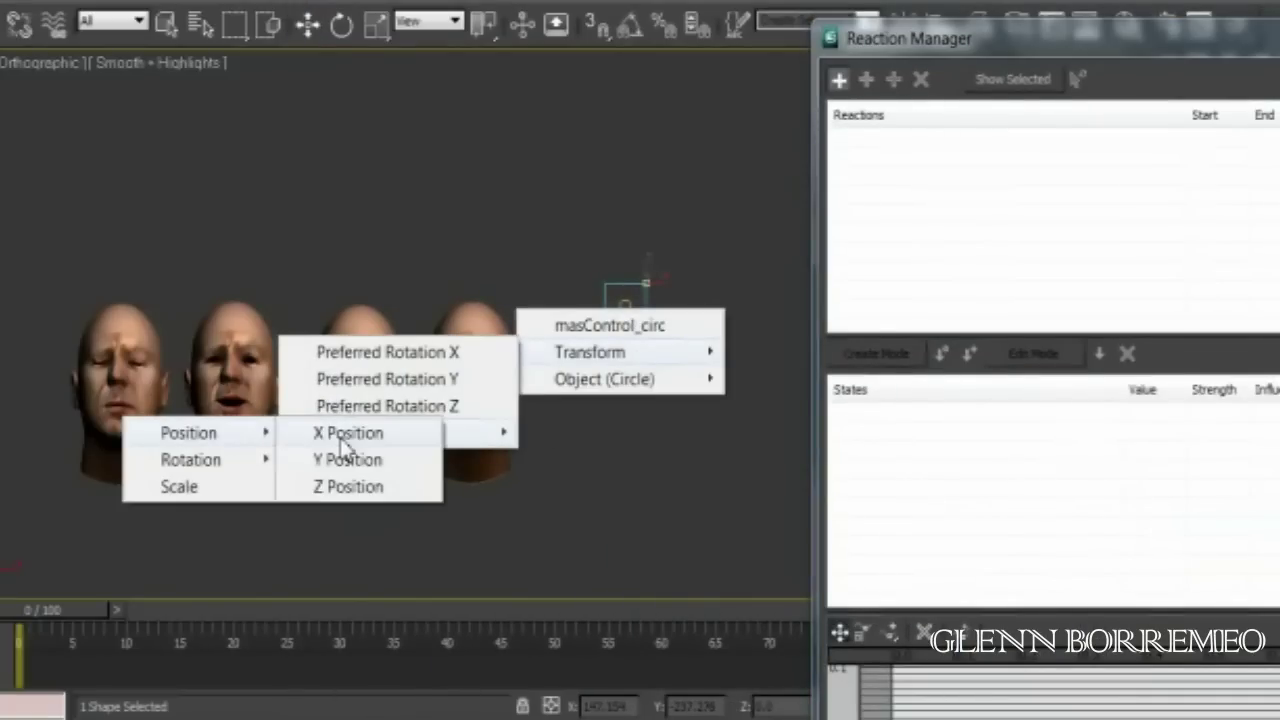
left_click(343, 442)
left_click(866, 79)
left_click(487, 368)
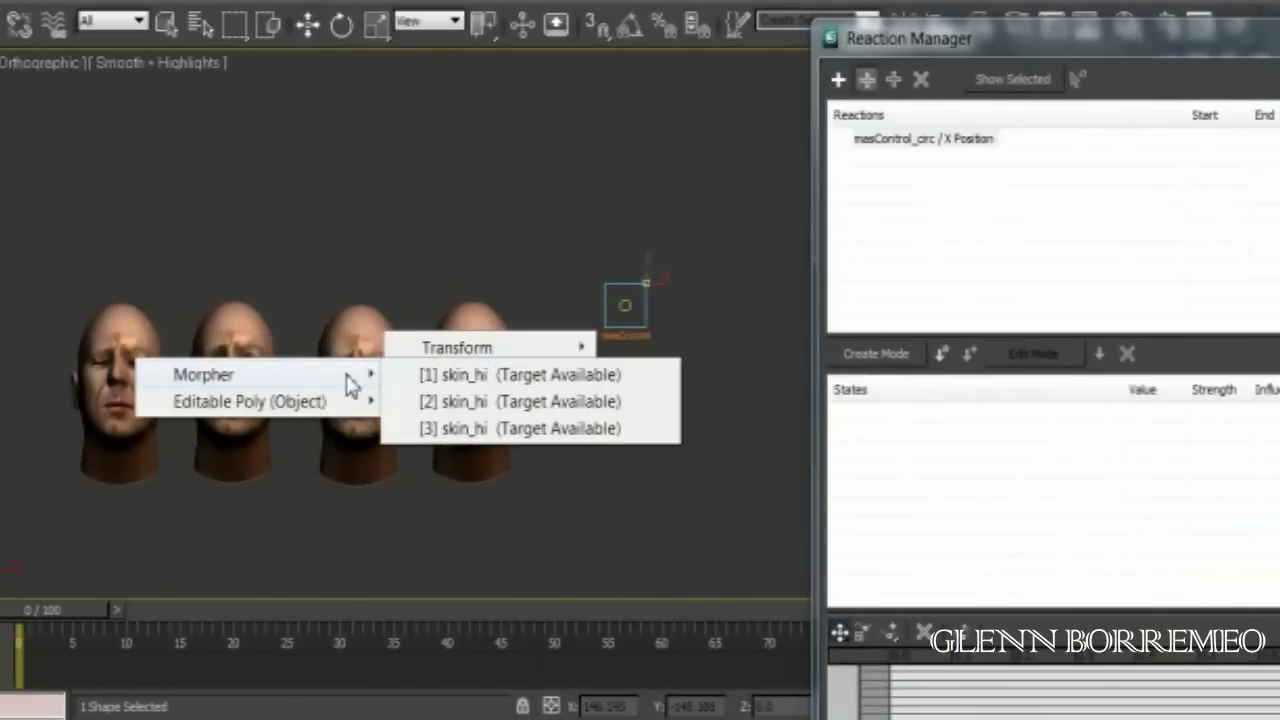
left_click(467, 378)
Step: Set the morph to 100 at 2.5 and 0 at 0, then test the circle
left_click(1155, 415)
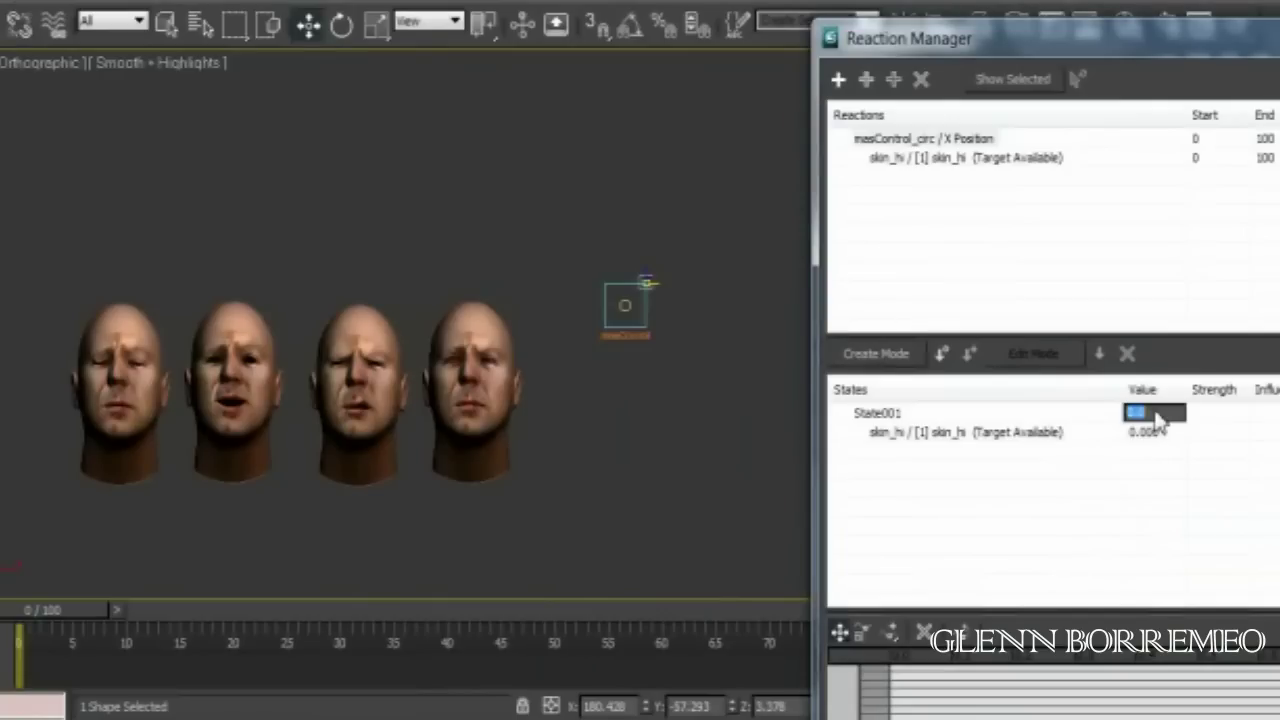
type("2.500100")
key("Return")
left_click(942, 355)
type("0")
key("Return")
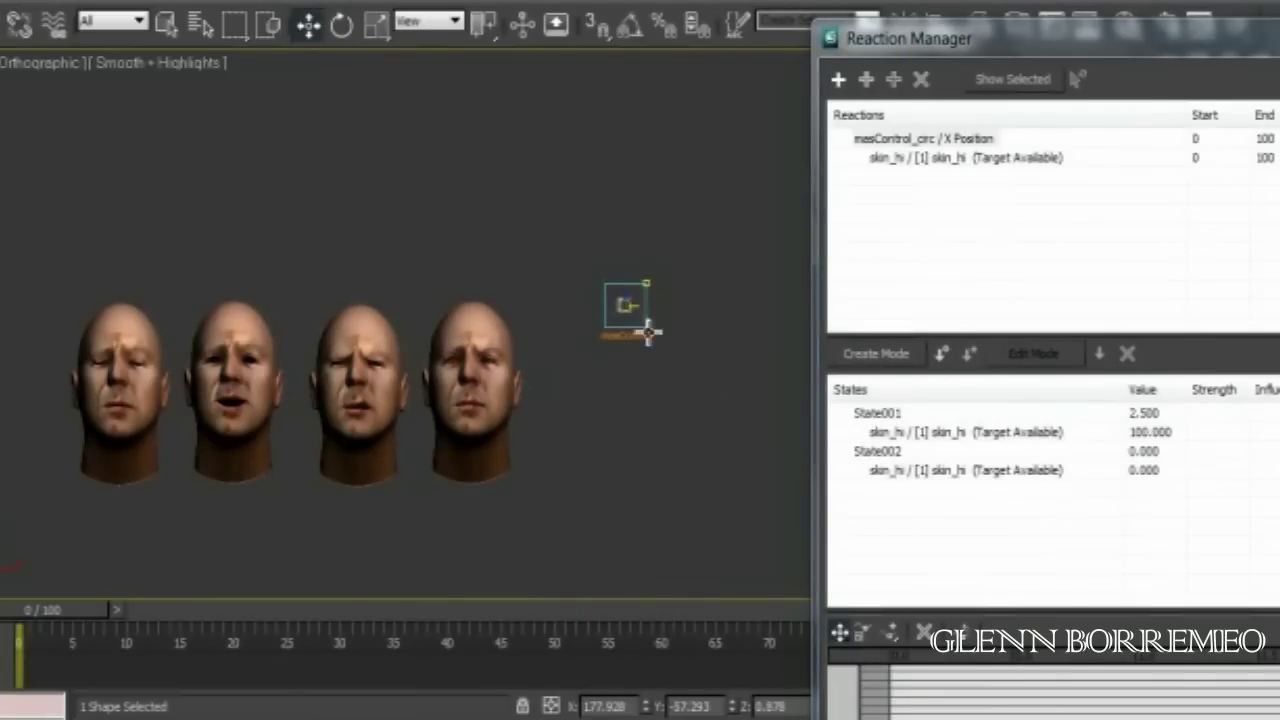
left_click_drag(646, 331, 676, 311)
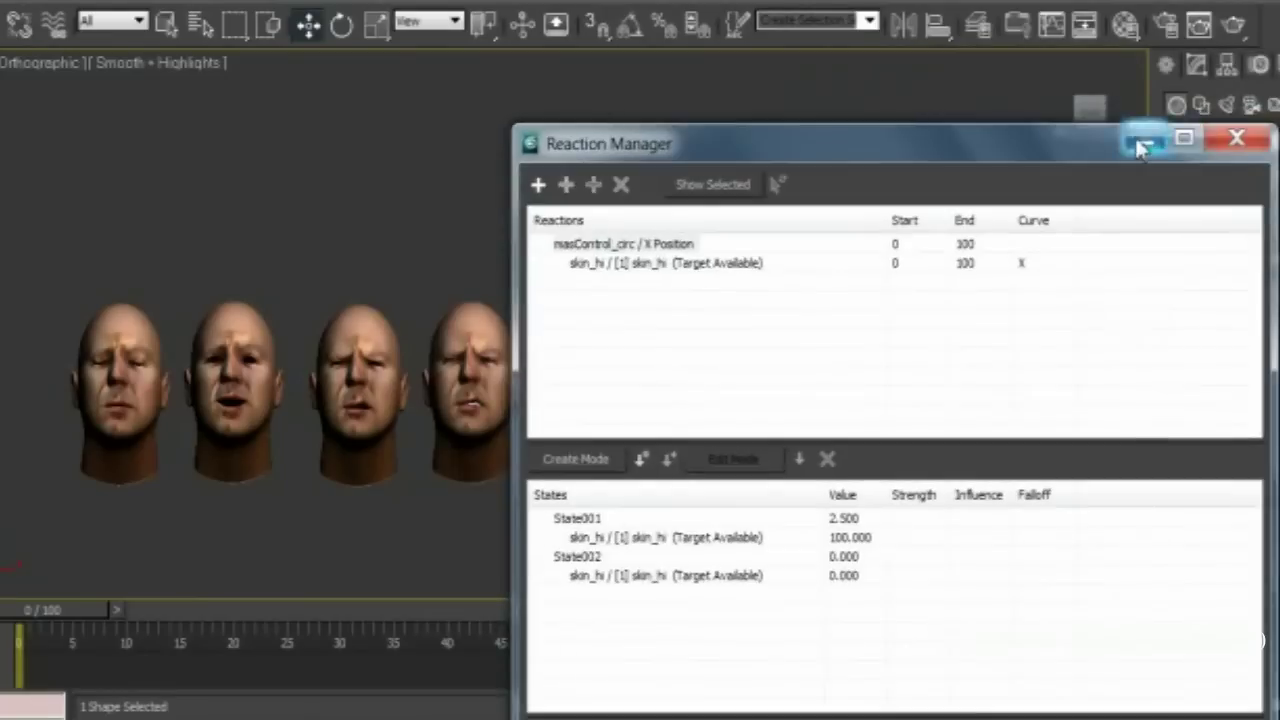
left_click(1143, 138)
Step: Replace masControl_text's Text field with 'disgust' in the Modify panel
scroll(843, 338, "up", 3)
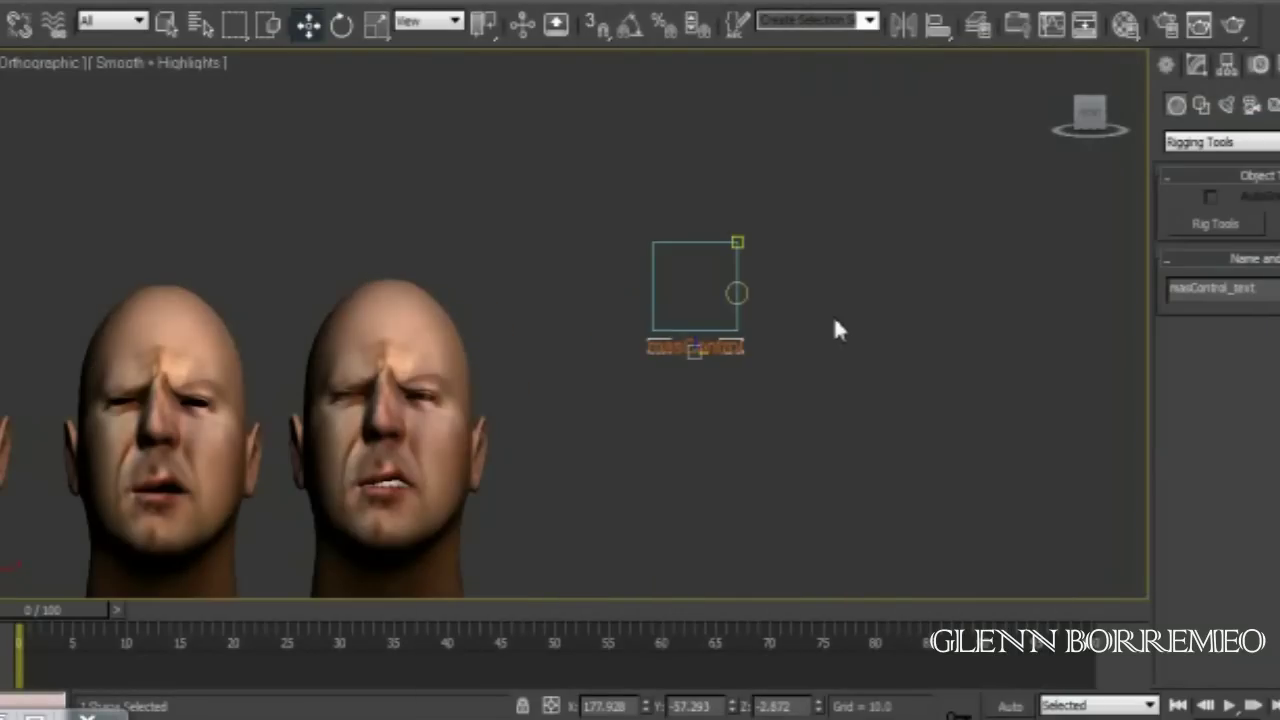
left_click(1196, 64)
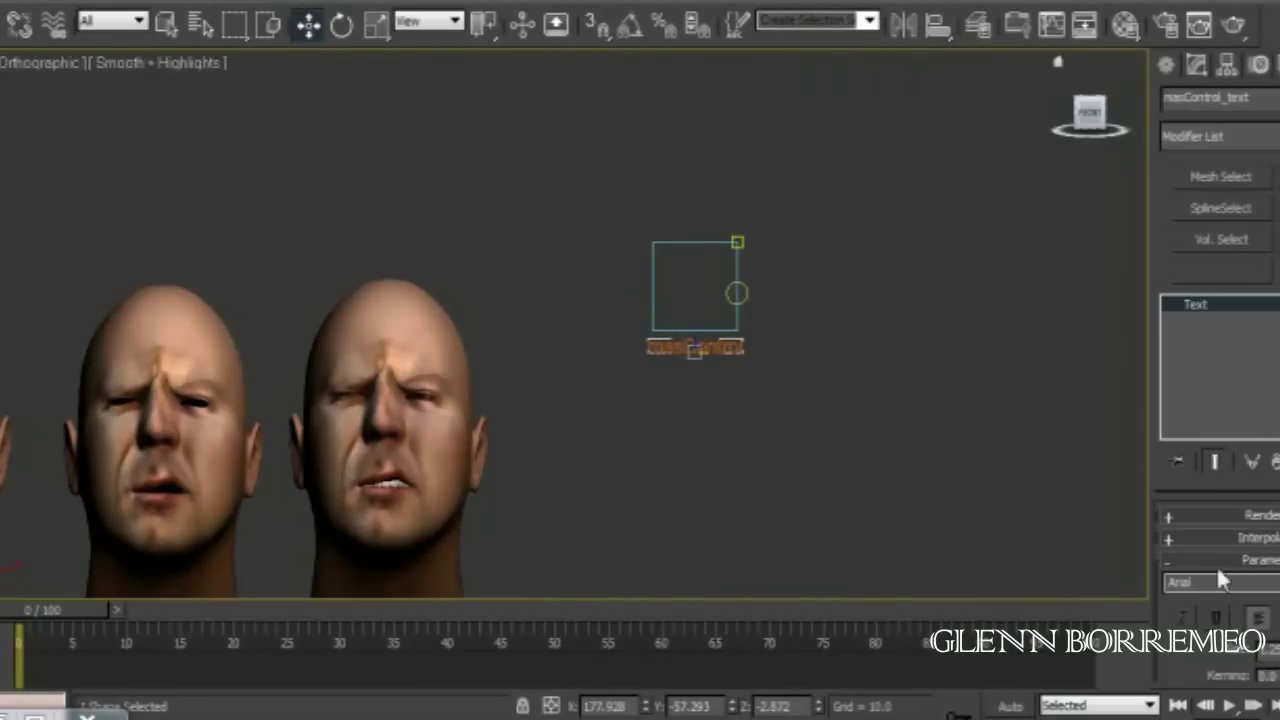
scroll(1200, 500, "down", 5)
left_click_drag(1240, 556, 999, 538)
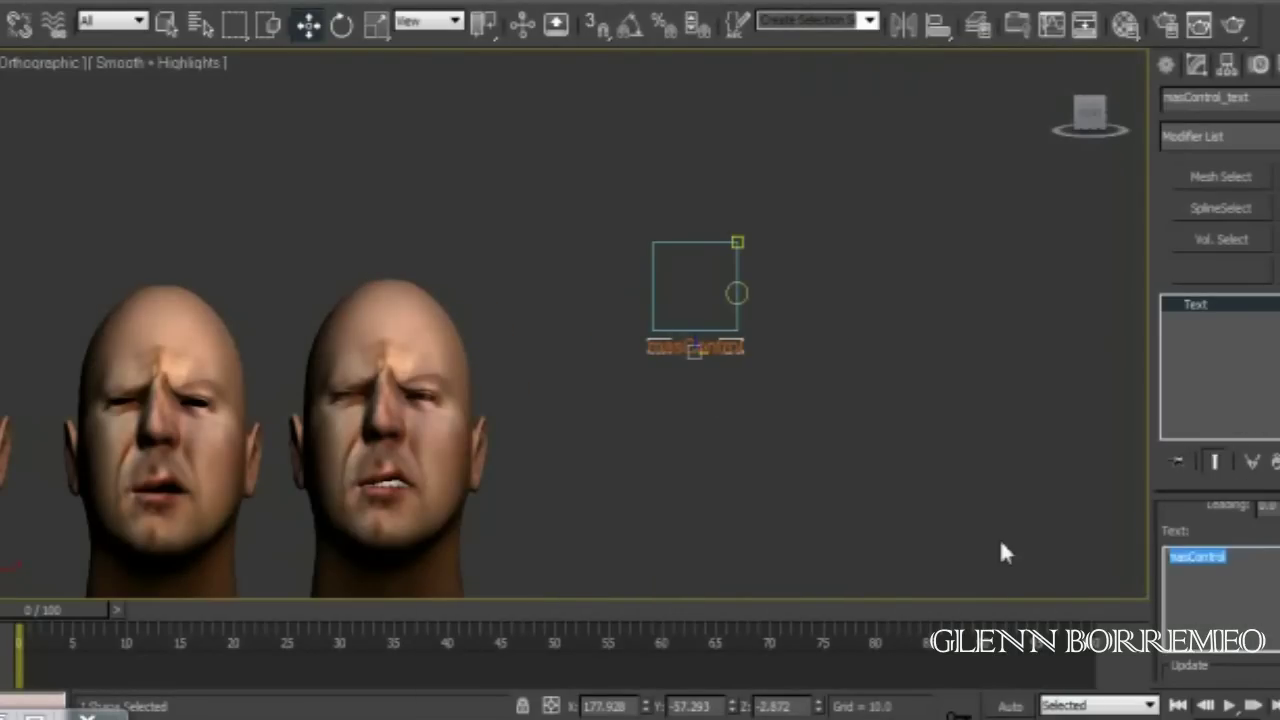
key("BackSpace")
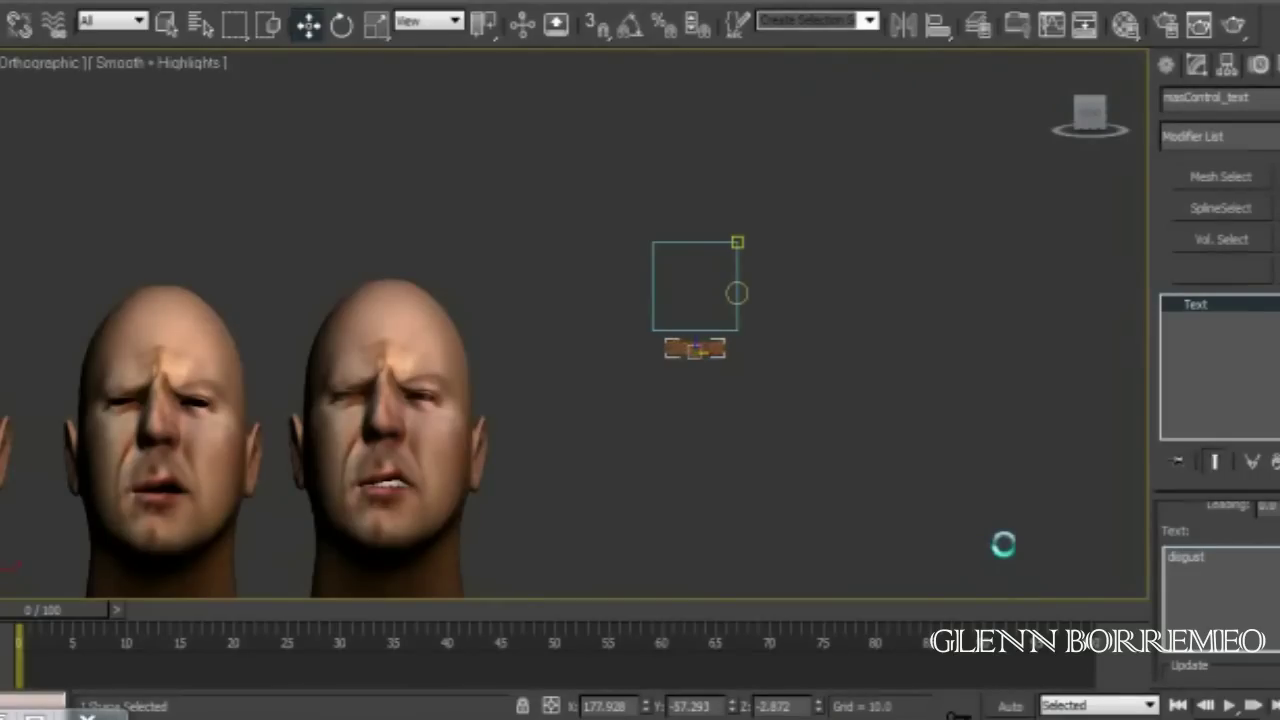
scroll(796, 437, "down", 4)
scroll(689, 297, "up", 2)
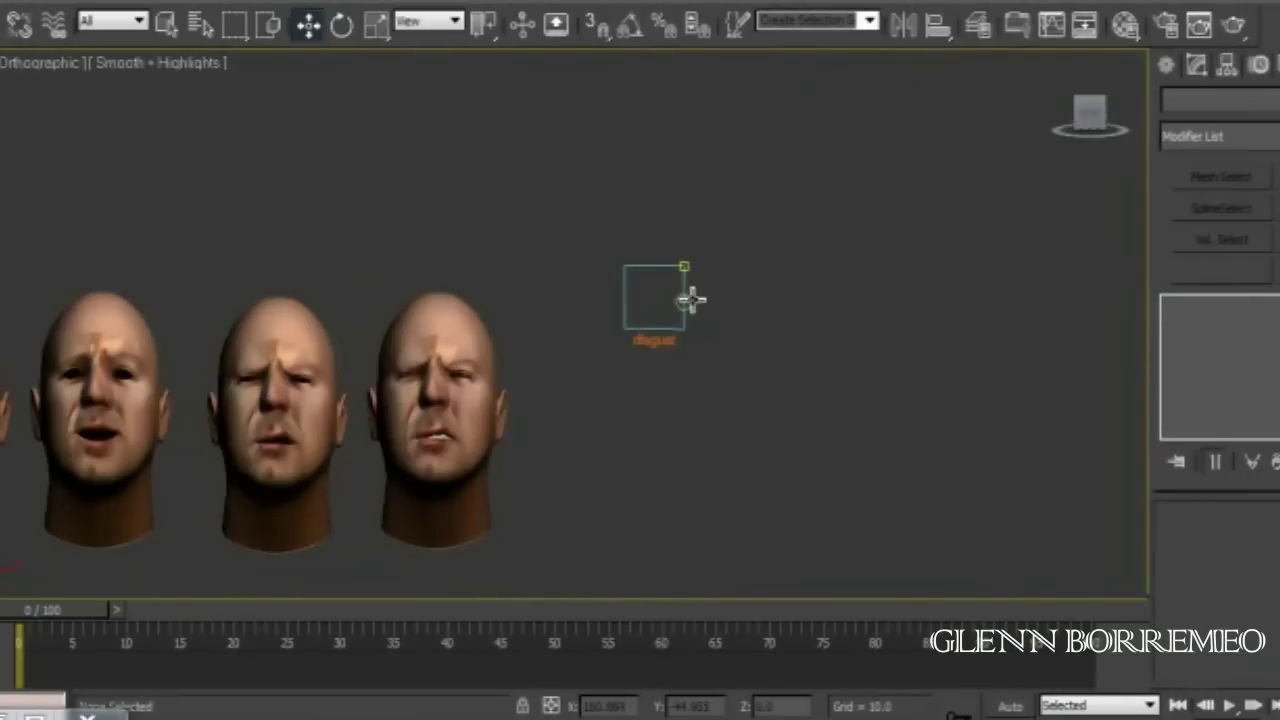
left_click(686, 300)
Step: Reopen Reaction Manager and add Morpher [2] skin_hi as a slave of the circle
left_click(753, 133)
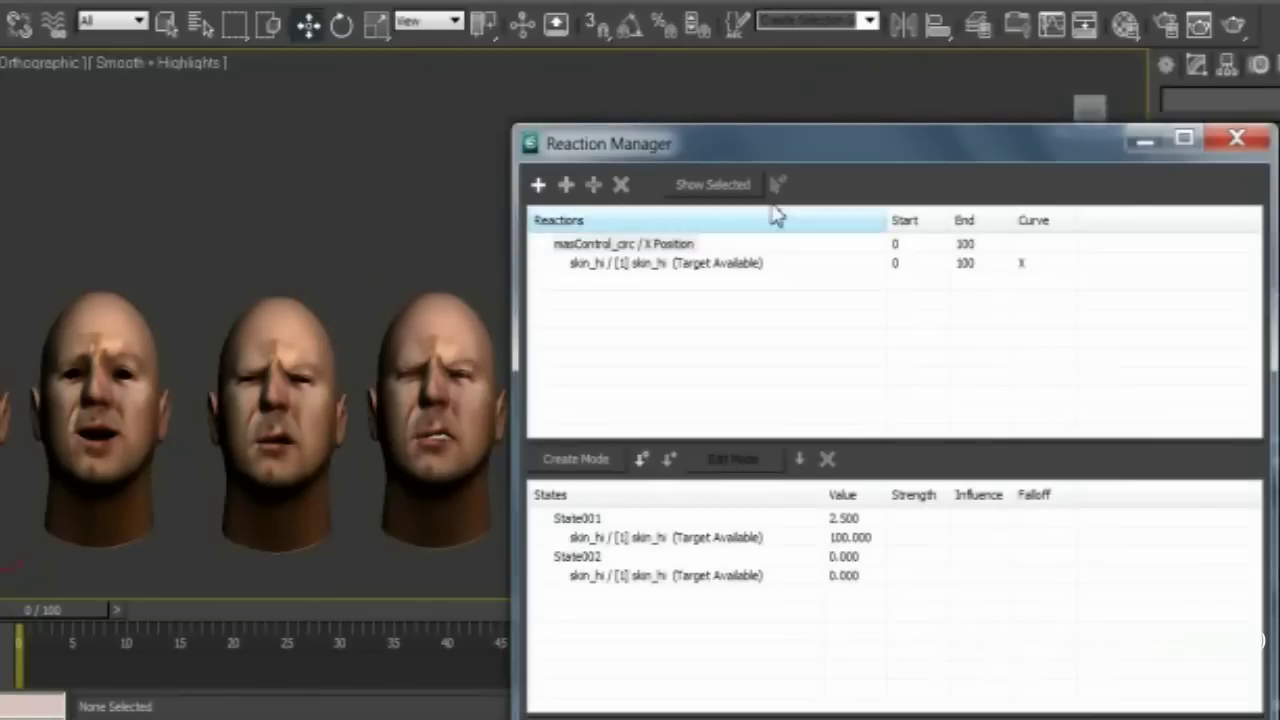
left_click_drag(771, 137, 1043, 93)
left_click(684, 302)
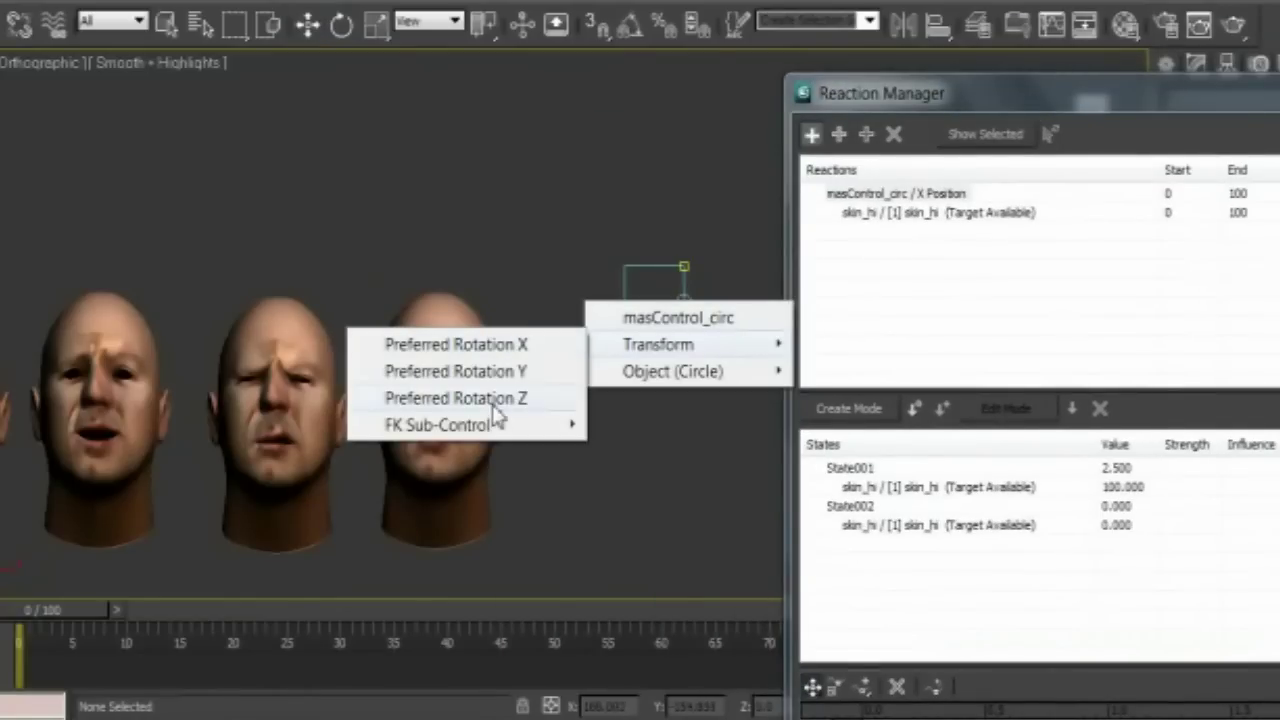
left_click(175, 423)
left_click(839, 134)
left_click(333, 334)
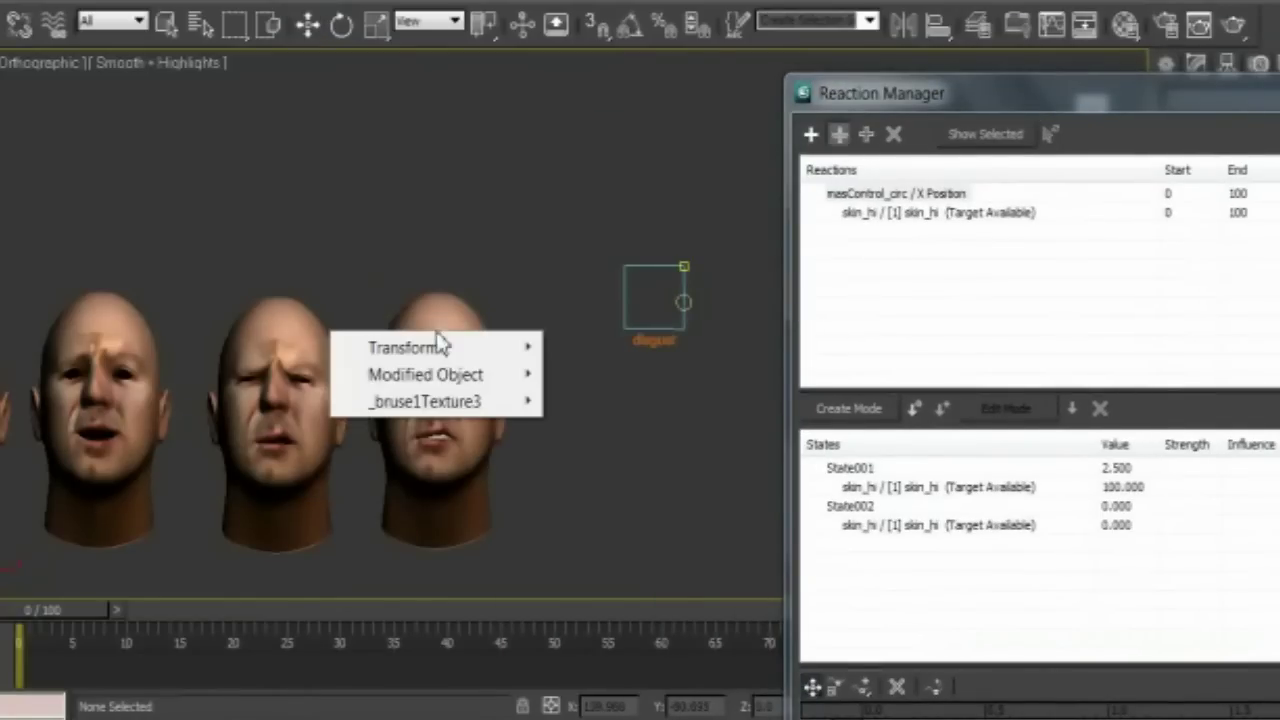
left_click(425, 402)
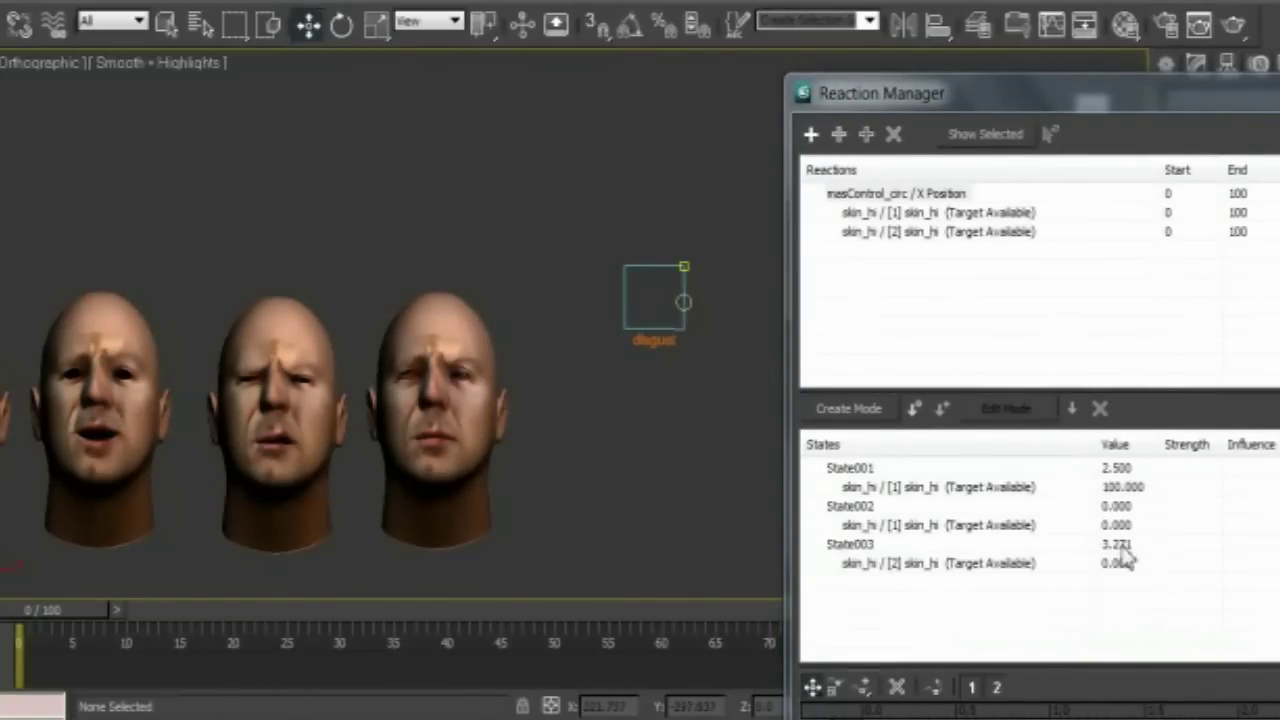
Step: Set State003 to -2.5 with target [2] at 100, and add State004 with it at 0
double_click(1121, 546)
type("2.5")
key("Return")
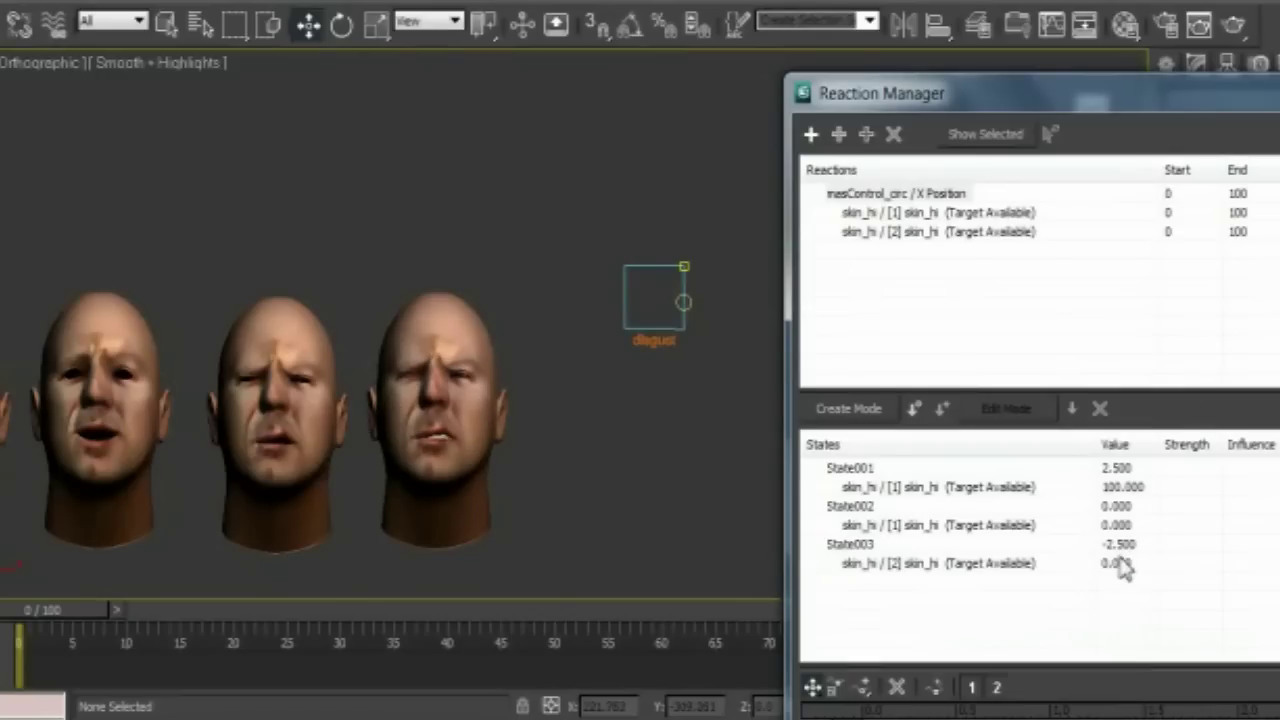
type("100")
key("Return")
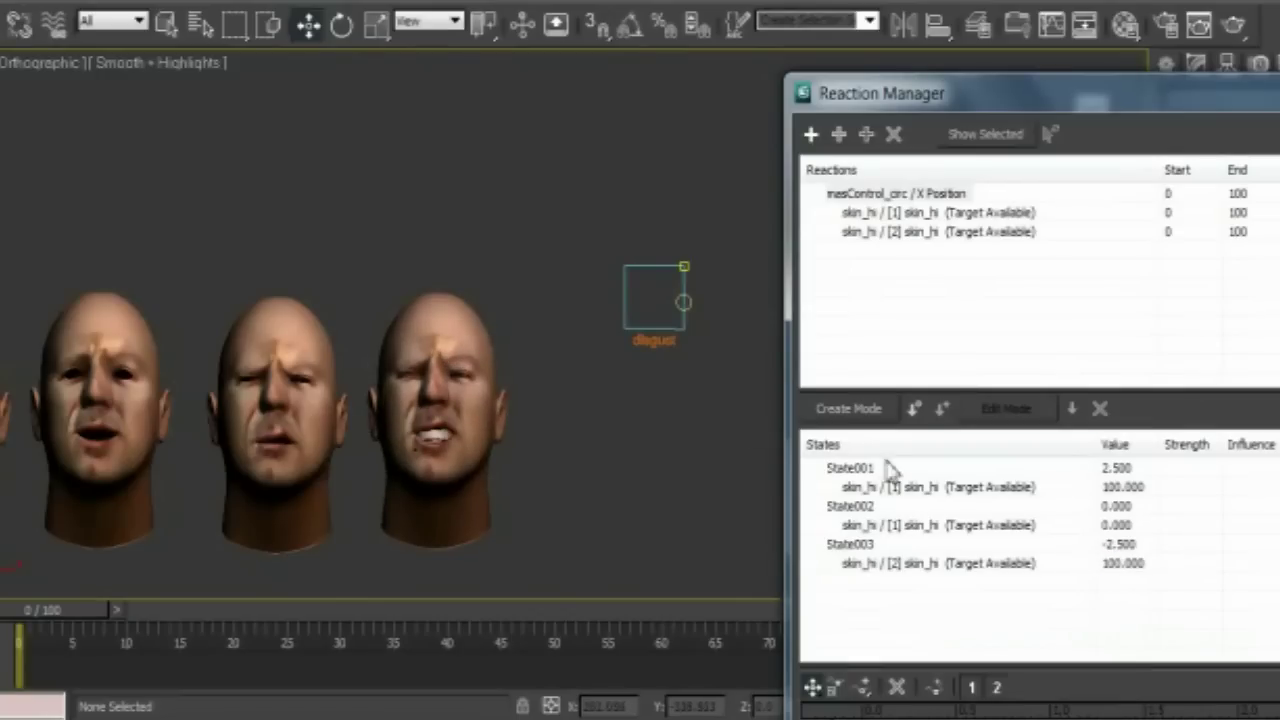
left_click(914, 409)
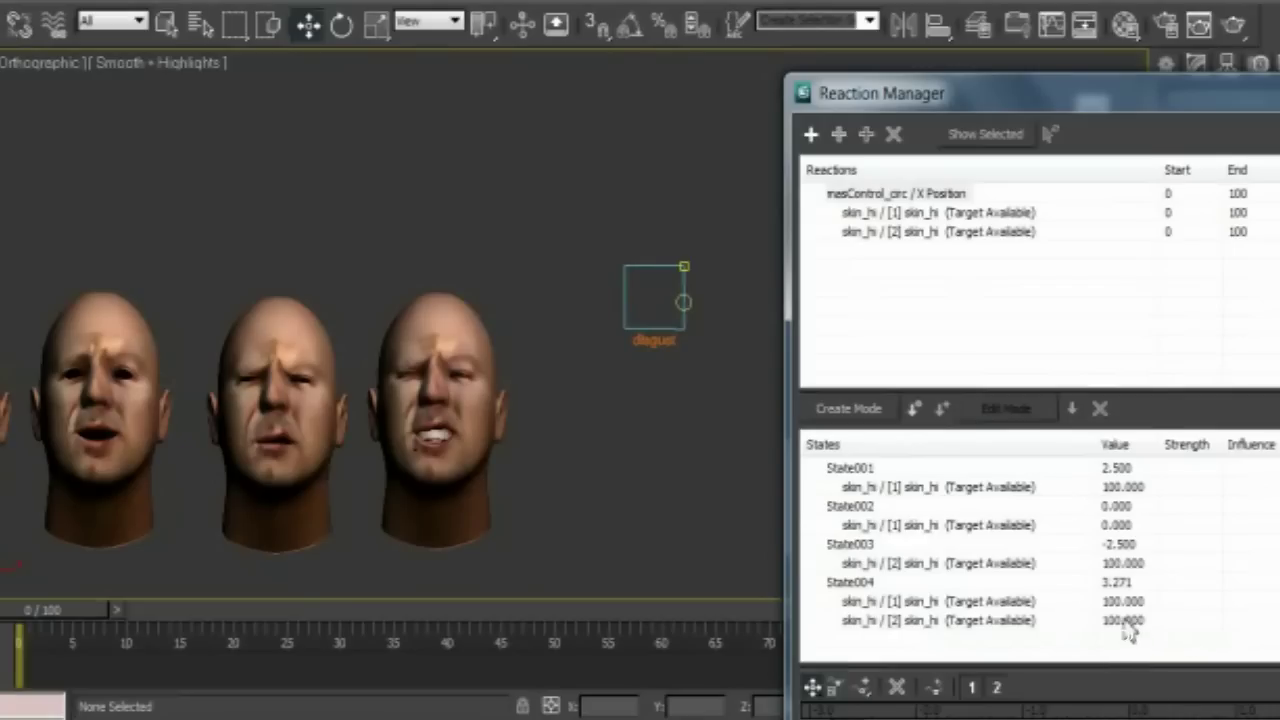
type("0")
key("Return")
left_click_drag(940, 107, 486, 180)
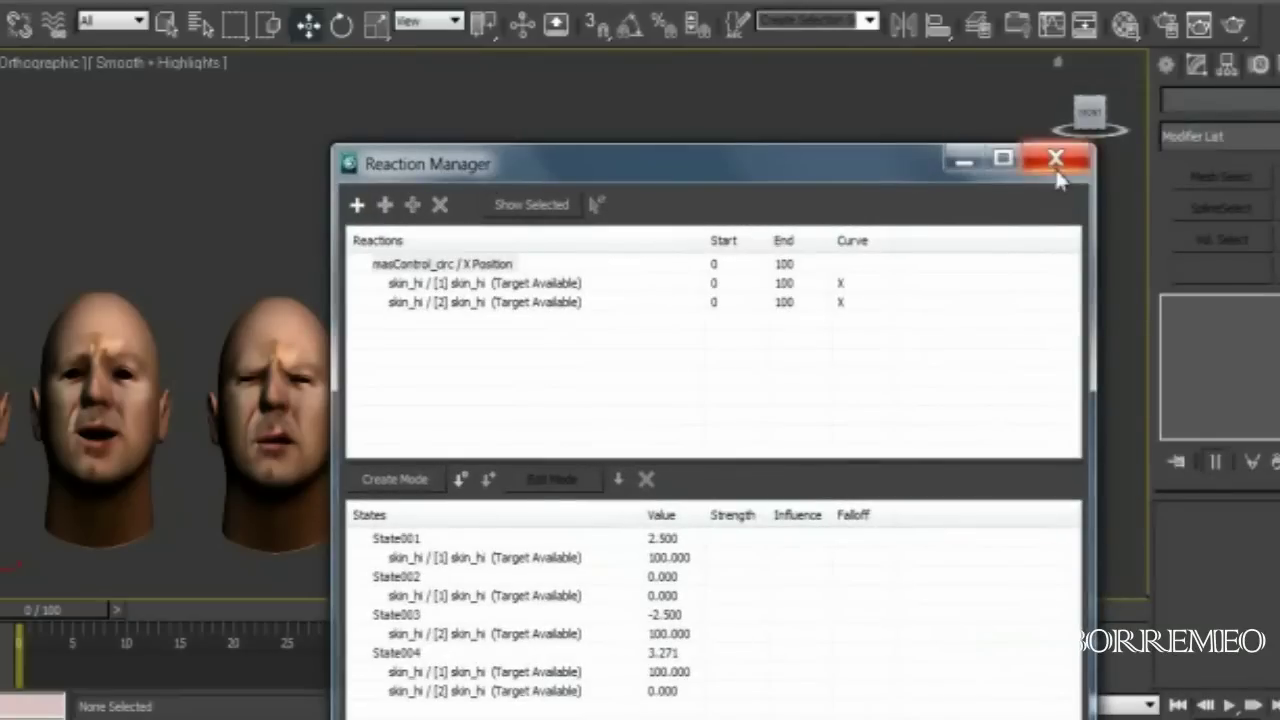
left_click(1060, 163)
Step: Recentre masControl_circ in its box and change the label to 'disgust / smile' over 'close eyes'
left_click(686, 305)
mouse_move(694, 311)
left_mouse_down()
mouse_move(596, 290)
mouse_move(683, 310)
mouse_move(657, 298)
left_mouse_up()
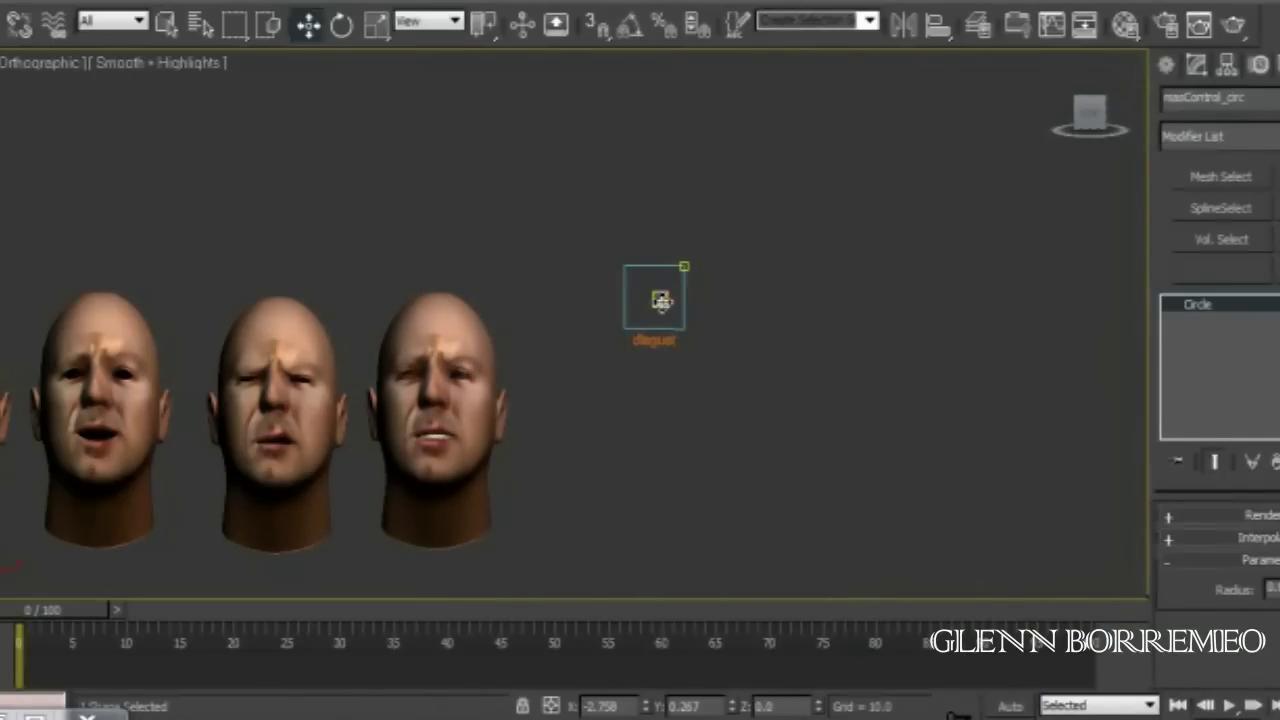
scroll(530, 325, "down", 2)
scroll(670, 392, "up", 2)
left_click(722, 348)
type("close eyes")
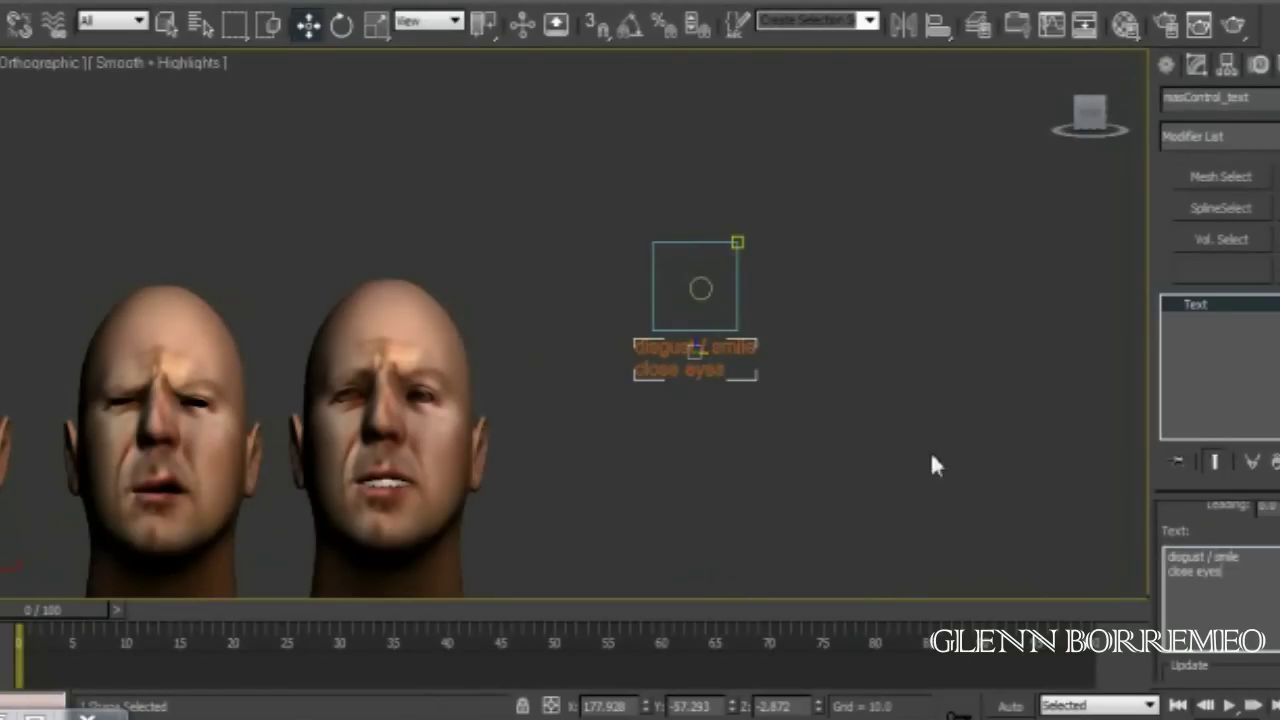
left_click(935, 465)
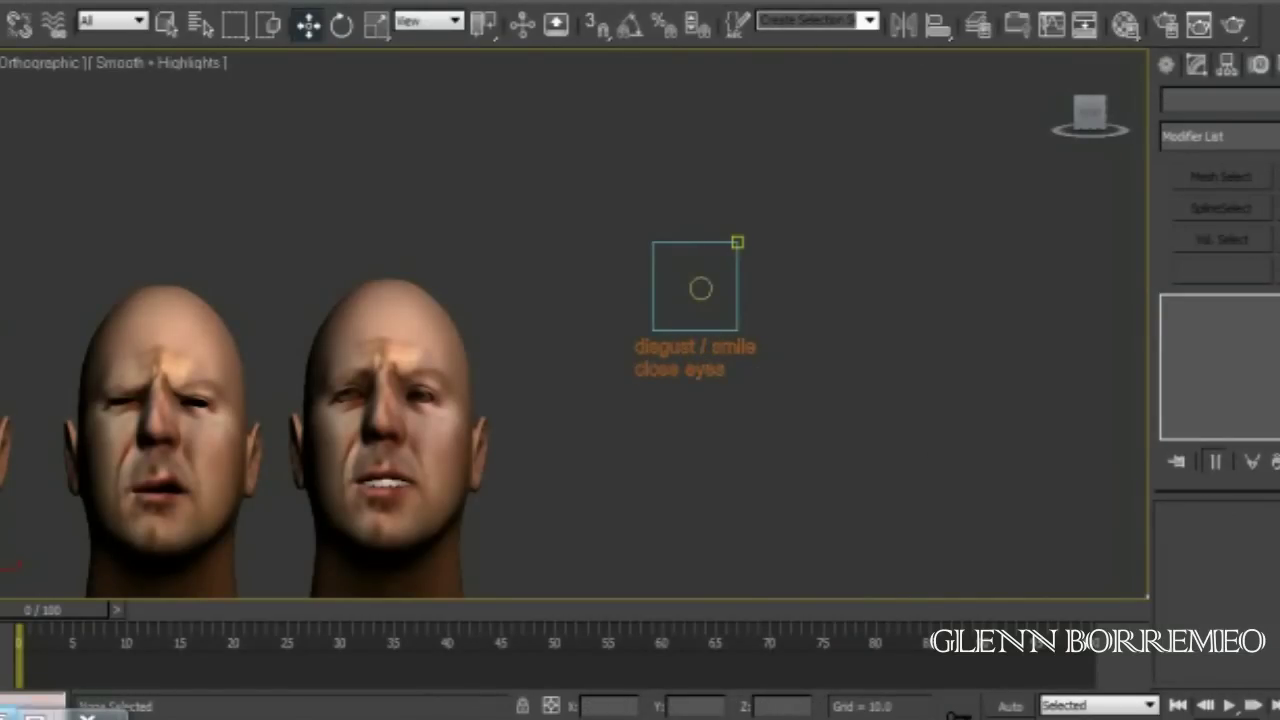
scroll(600, 497, "down", 2)
Step: Add masControl_circ Y Position as master and Morpher [3] skin_hi as slave
scroll(563, 429, "down", 1)
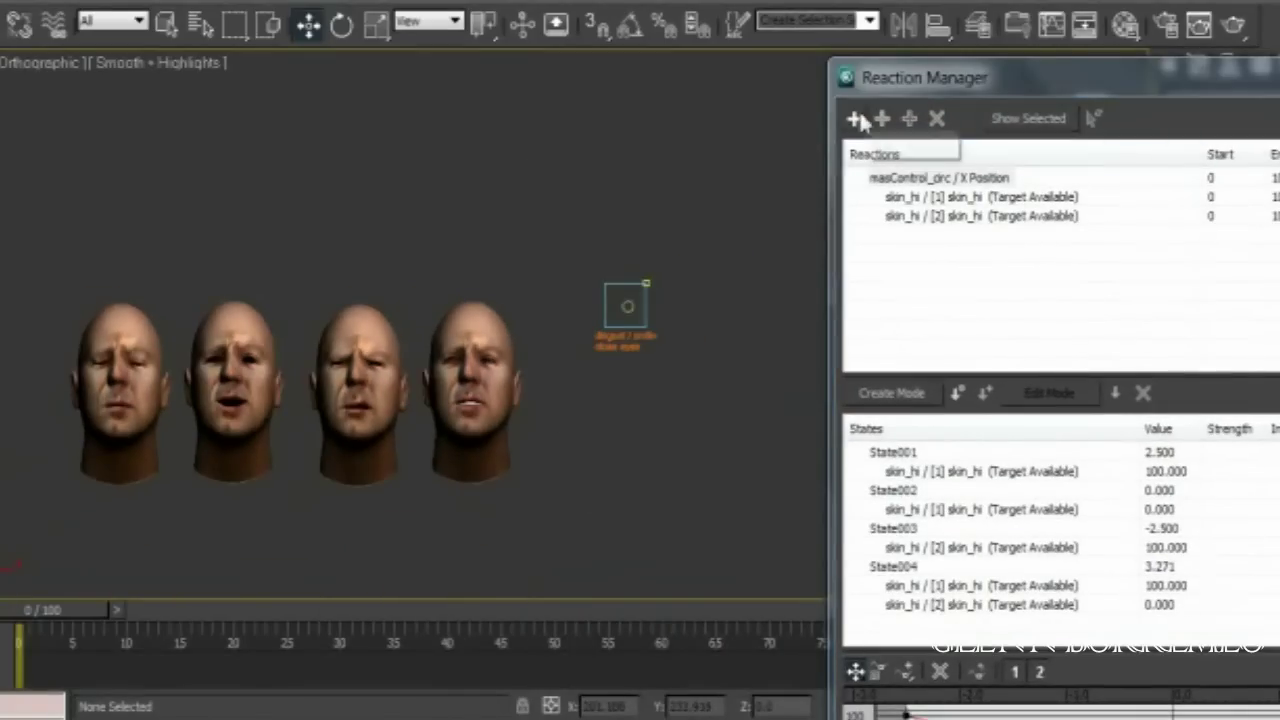
left_click(857, 120)
left_click(624, 304)
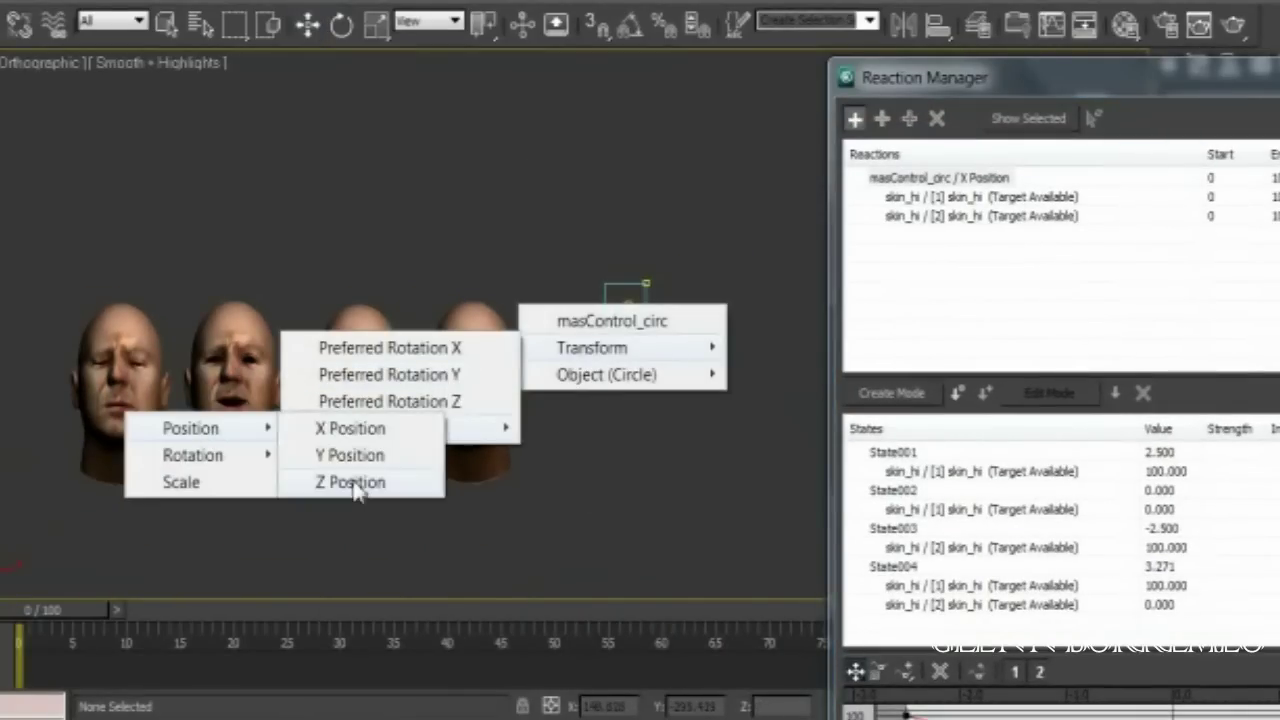
left_click(350, 462)
left_click(378, 328)
mouse_move(193, 367)
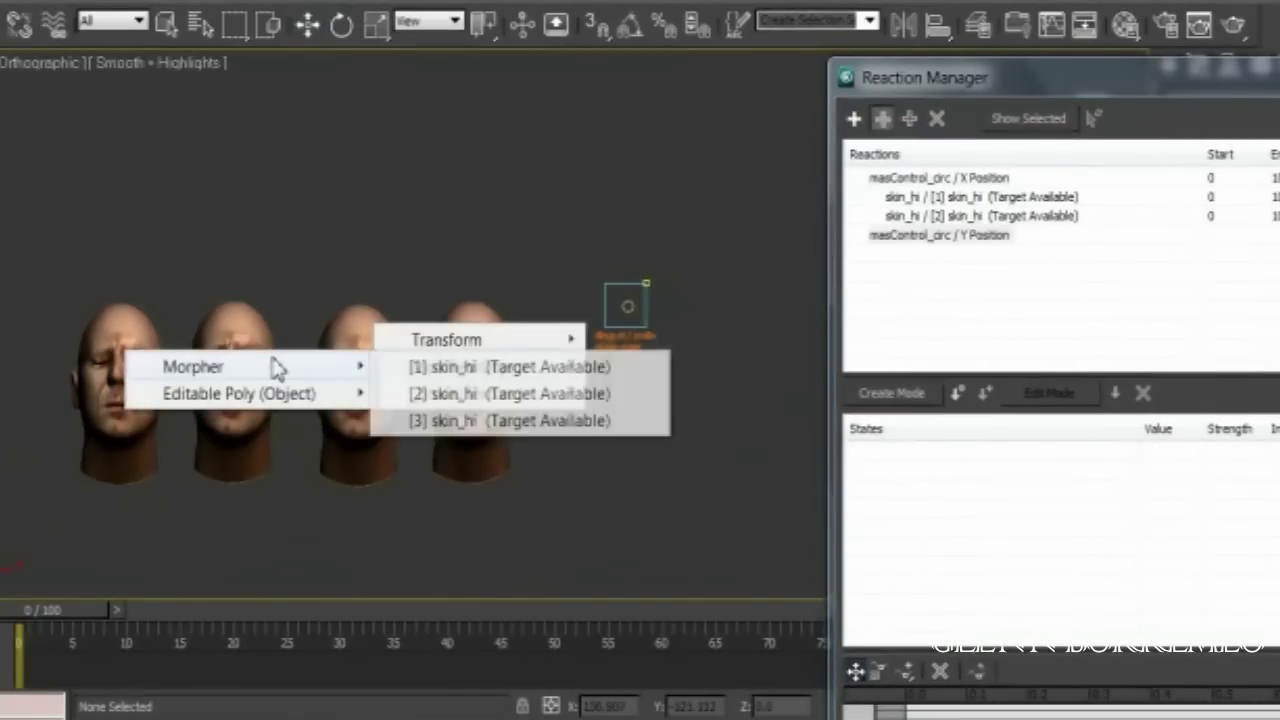
left_click(491, 420)
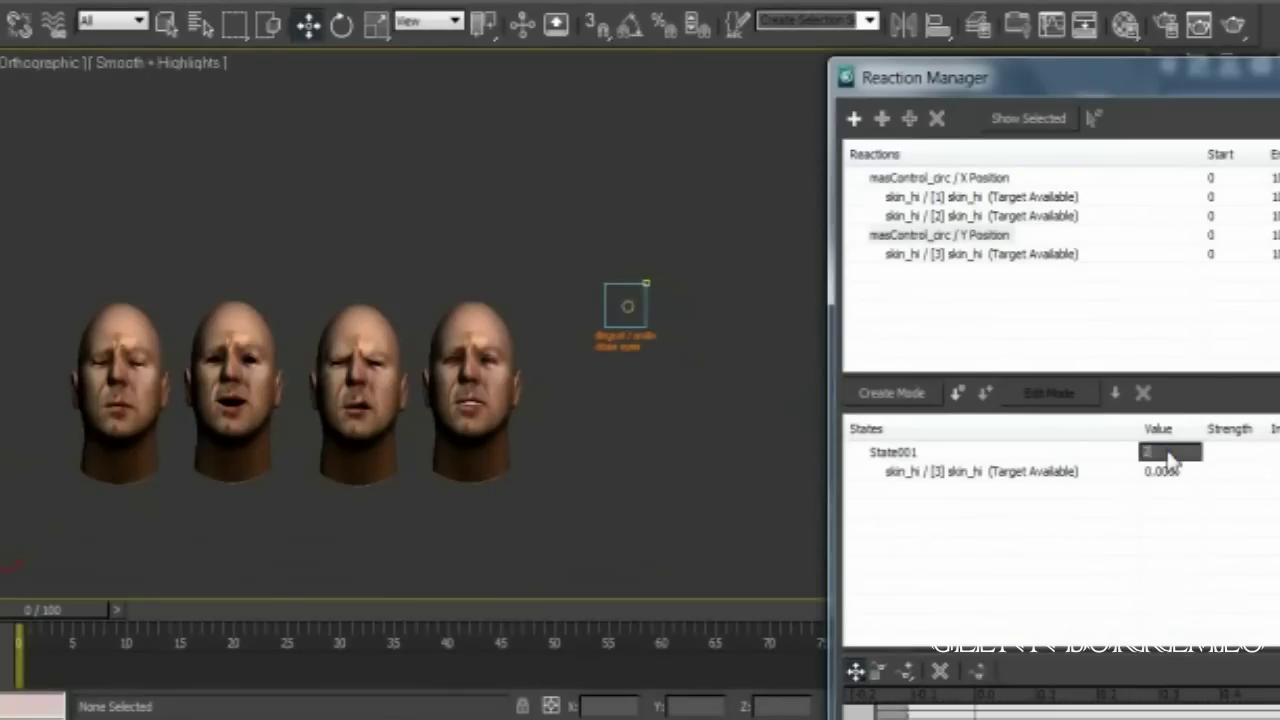
Step: Give the third target 100 in the first state and 0 in a new state, then select three extra heads
type("2.500")
key("Return")
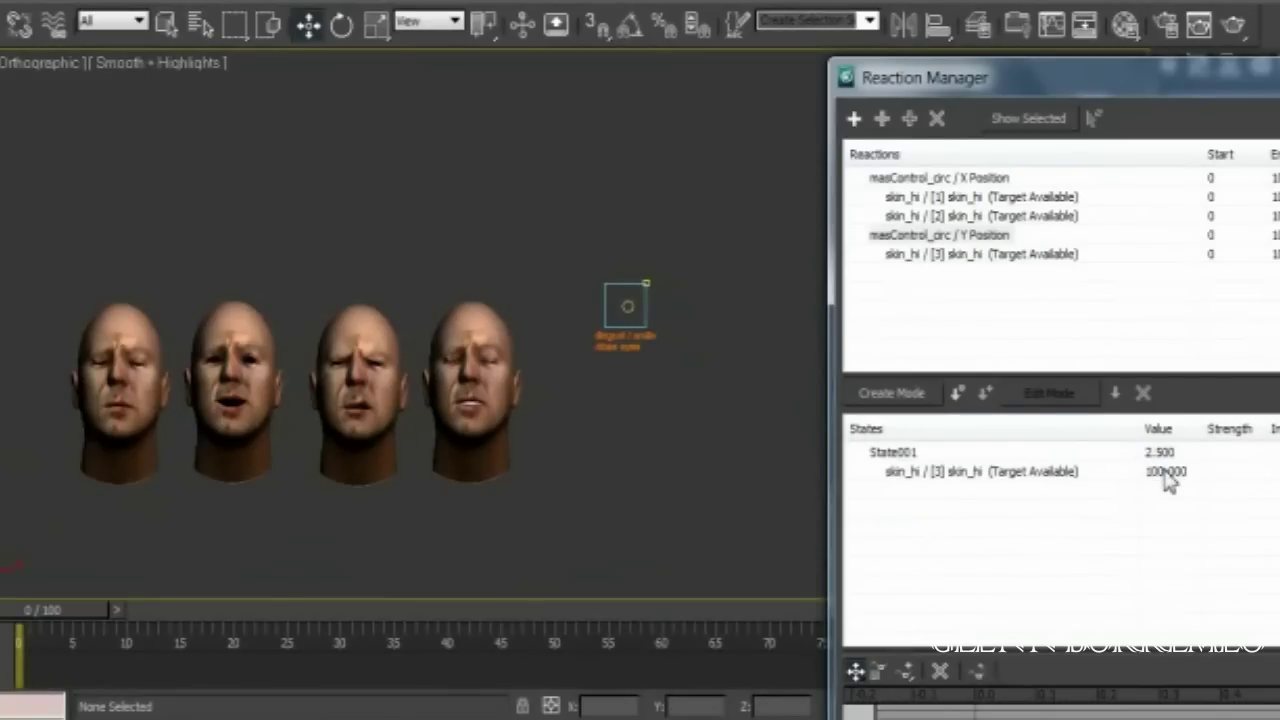
left_click(957, 393)
type("0")
key("Return")
left_click(1000, 151)
left_click_drag(371, 220, 77, 543)
right_click(437, 340)
Step: Hide the three extra heads and drag the control circle to test the expressions
left_click(263, 257)
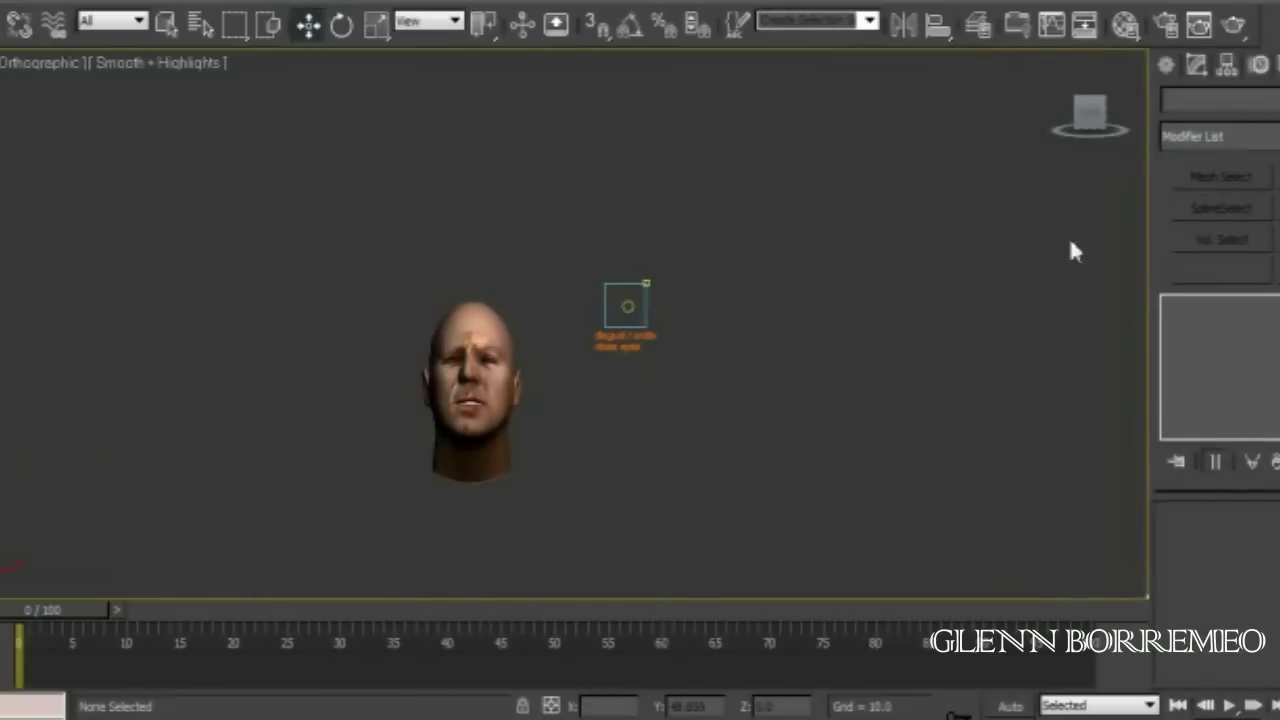
scroll(556, 326, "up", 3)
scroll(556, 326, "up", 3)
mouse_move(643, 485)
middle_mouse_down()
mouse_move(666, 346)
mouse_move(686, 478)
middle_mouse_up()
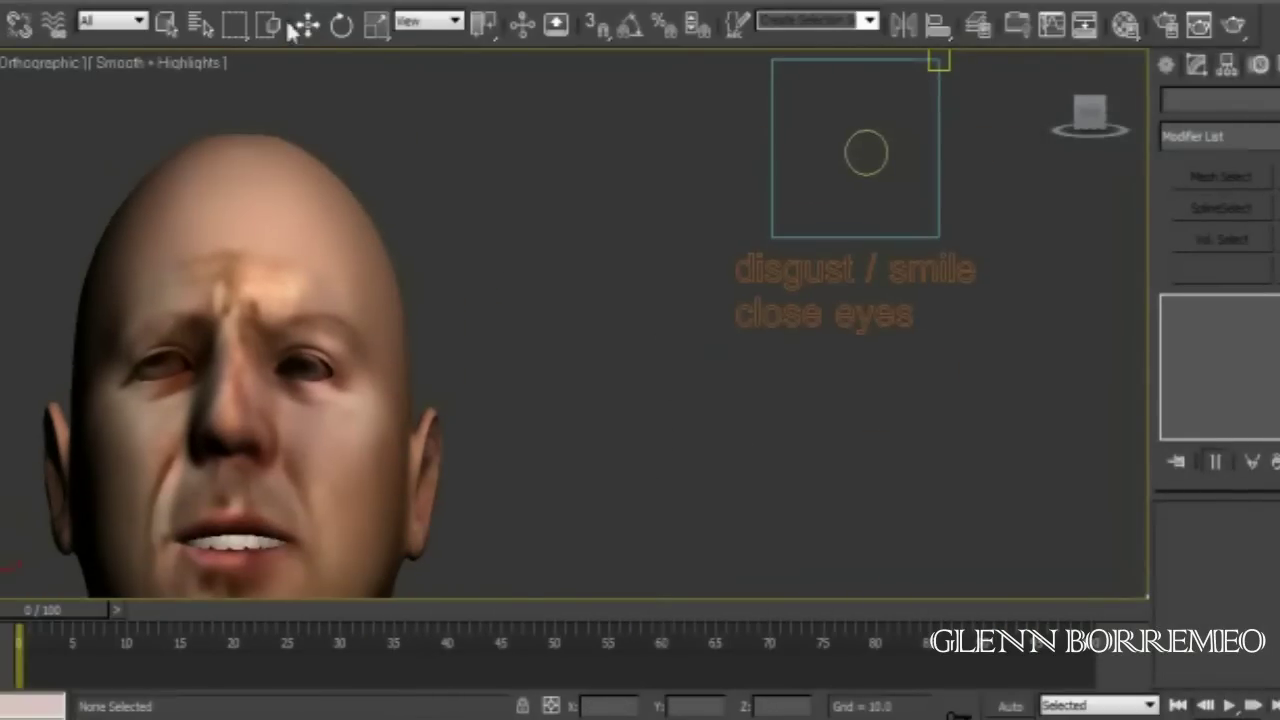
left_click(940, 62)
scroll(1029, 343, "down", 2)
scroll(735, 355, "down", 2)
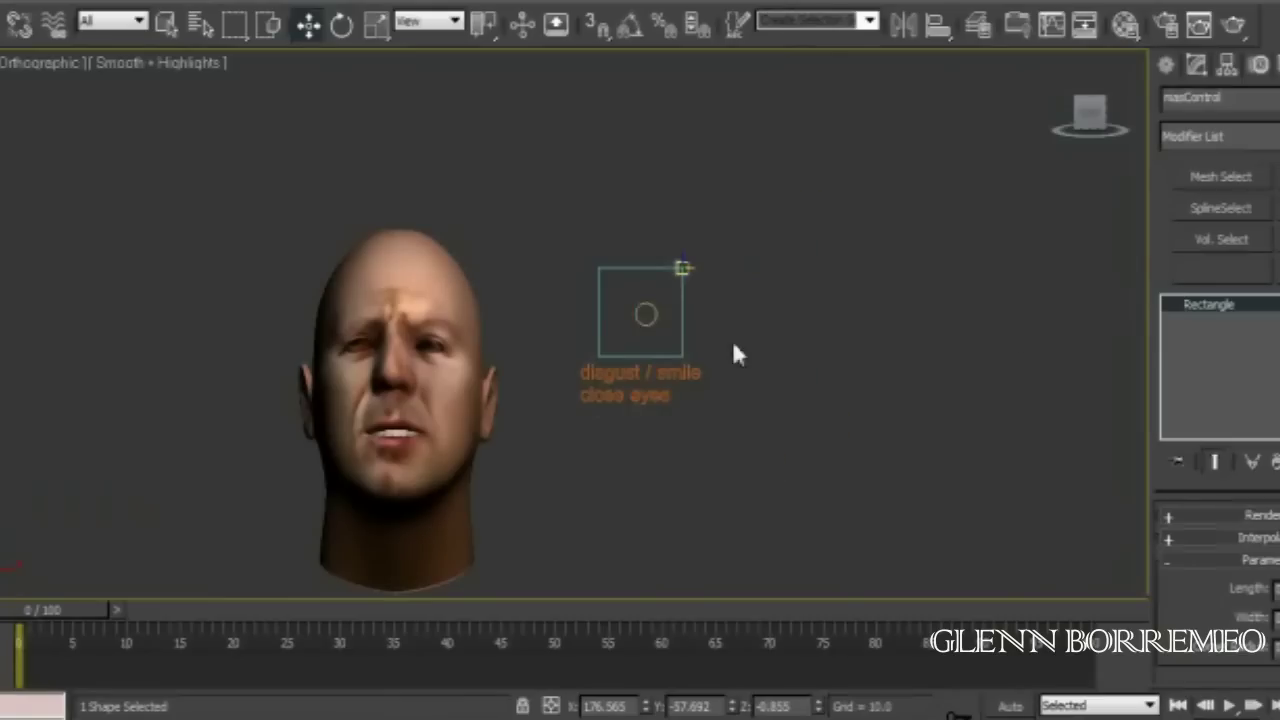
mouse_move(651, 319)
left_mouse_down()
mouse_move(604, 311)
mouse_move(731, 323)
mouse_move(604, 311)
mouse_move(655, 267)
mouse_move(643, 263)
mouse_move(737, 317)
mouse_move(600, 306)
mouse_move(631, 334)
mouse_move(683, 314)
mouse_move(637, 320)
left_mouse_up()
Step: Switch to the front view and centre the remaining head
left_click(788, 369)
key("f")
mouse_move(786, 369)
middle_mouse_down()
mouse_move(683, 387)
mouse_move(651, 107)
middle_mouse_up()
scroll(683, 387, "up", 10)
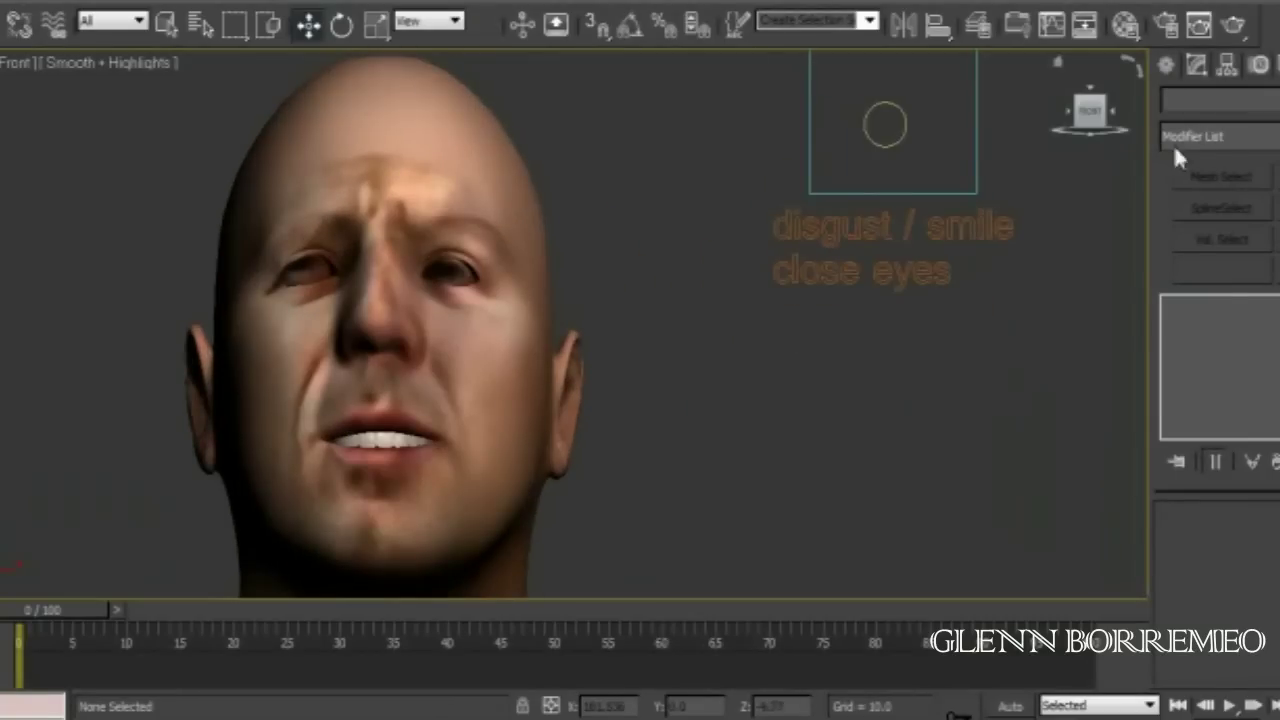
left_click(1166, 64)
Step: Create a small Standard Primitive sphere beside the head
left_click(1220, 141)
left_click(1215, 157)
left_click(1216, 253)
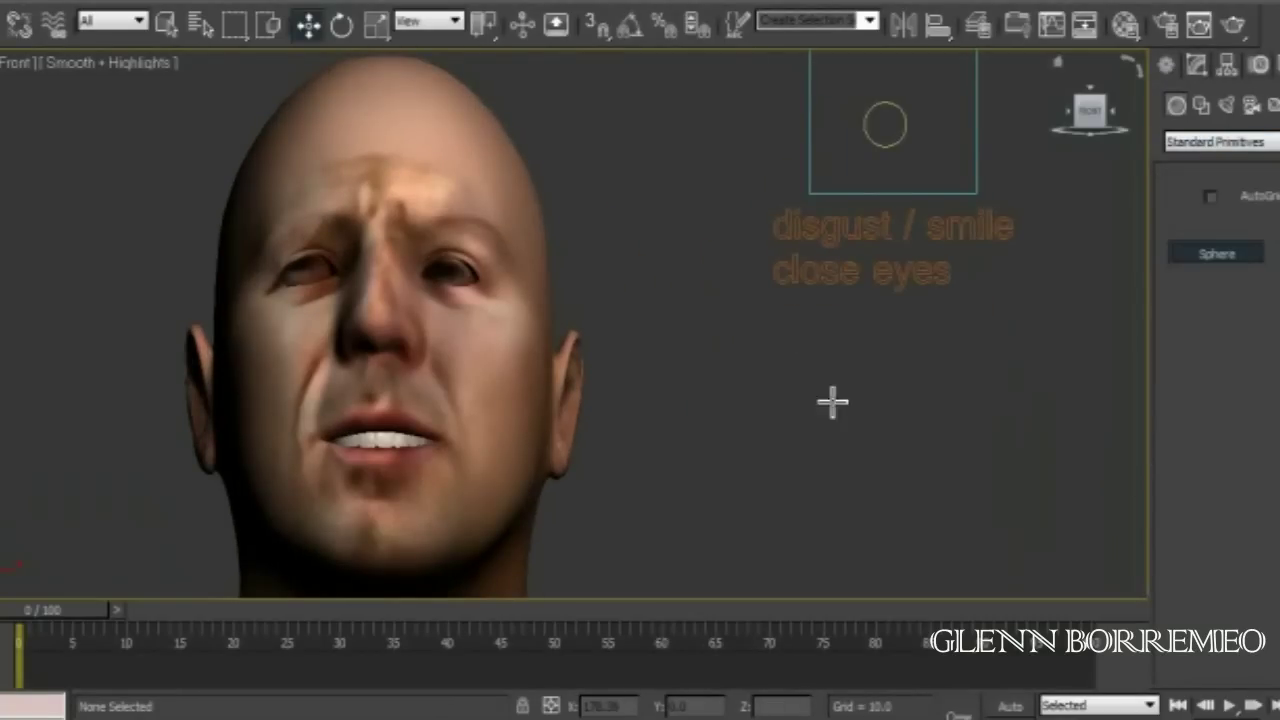
left_click_drag(731, 355, 721, 378)
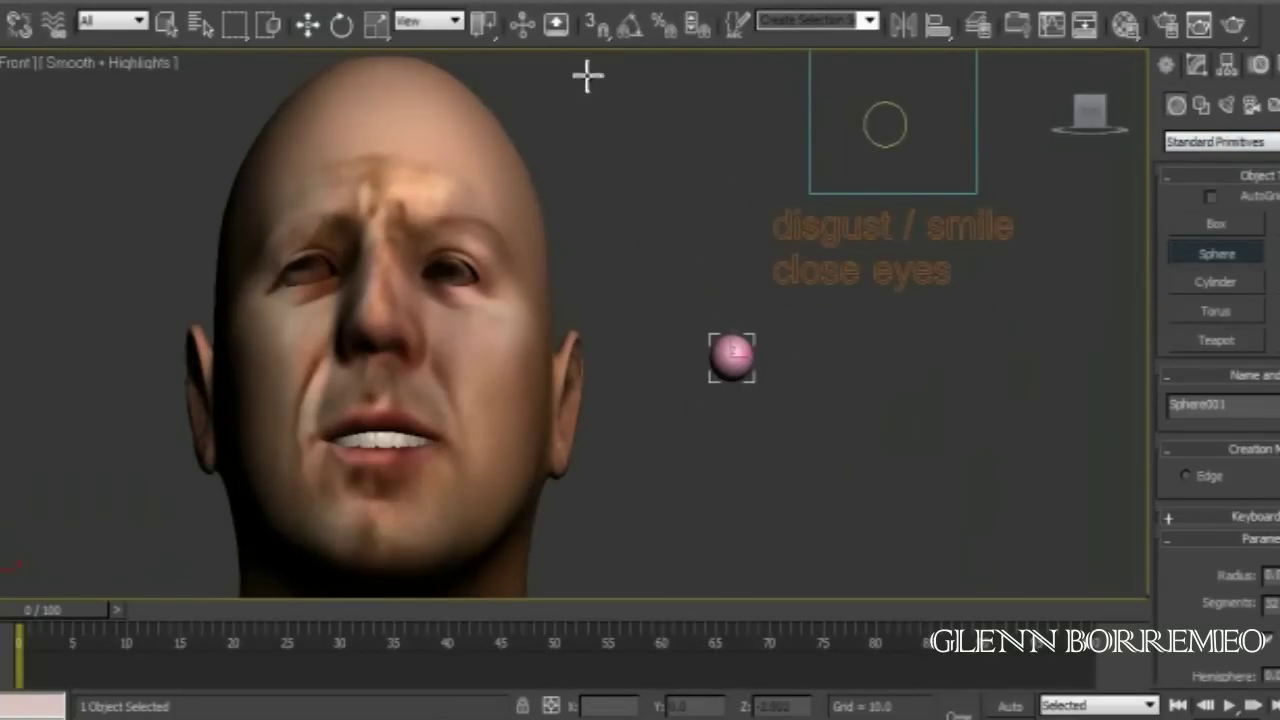
Step: Align the sphere's centre to the centre of the head's eye object
left_click(307, 25)
key("alt+h")
left_click(471, 285)
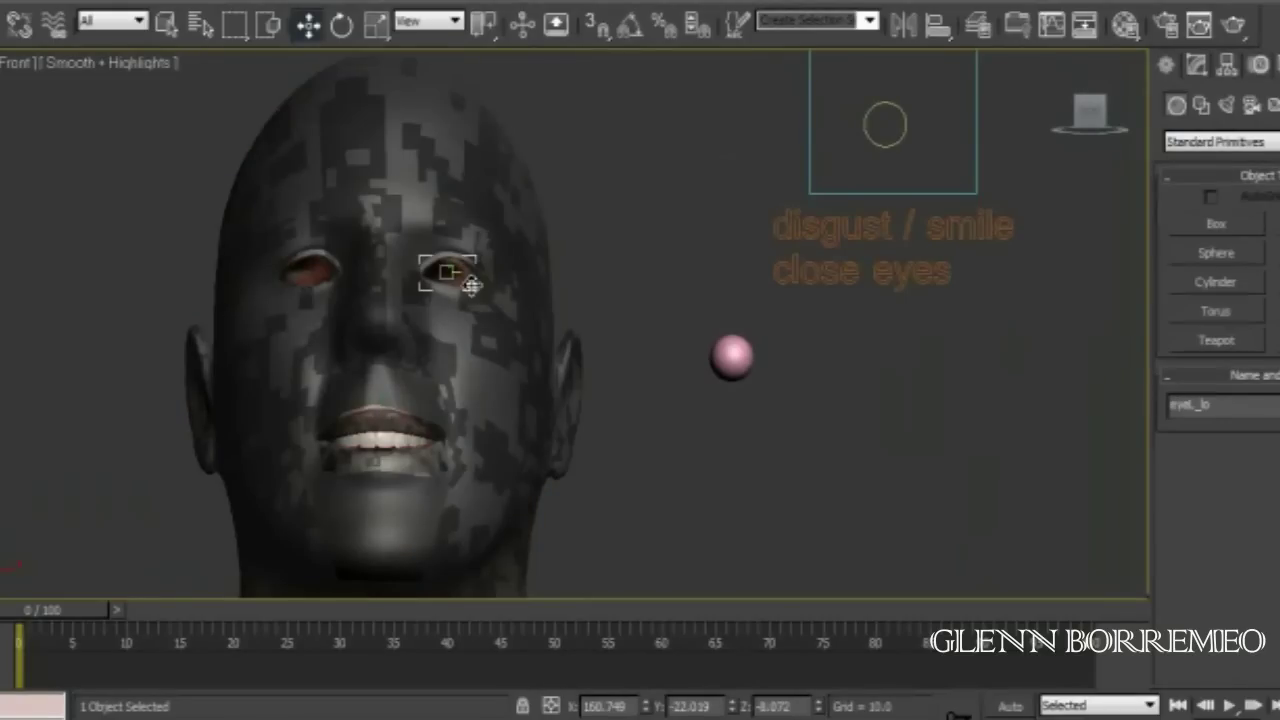
left_click(456, 275)
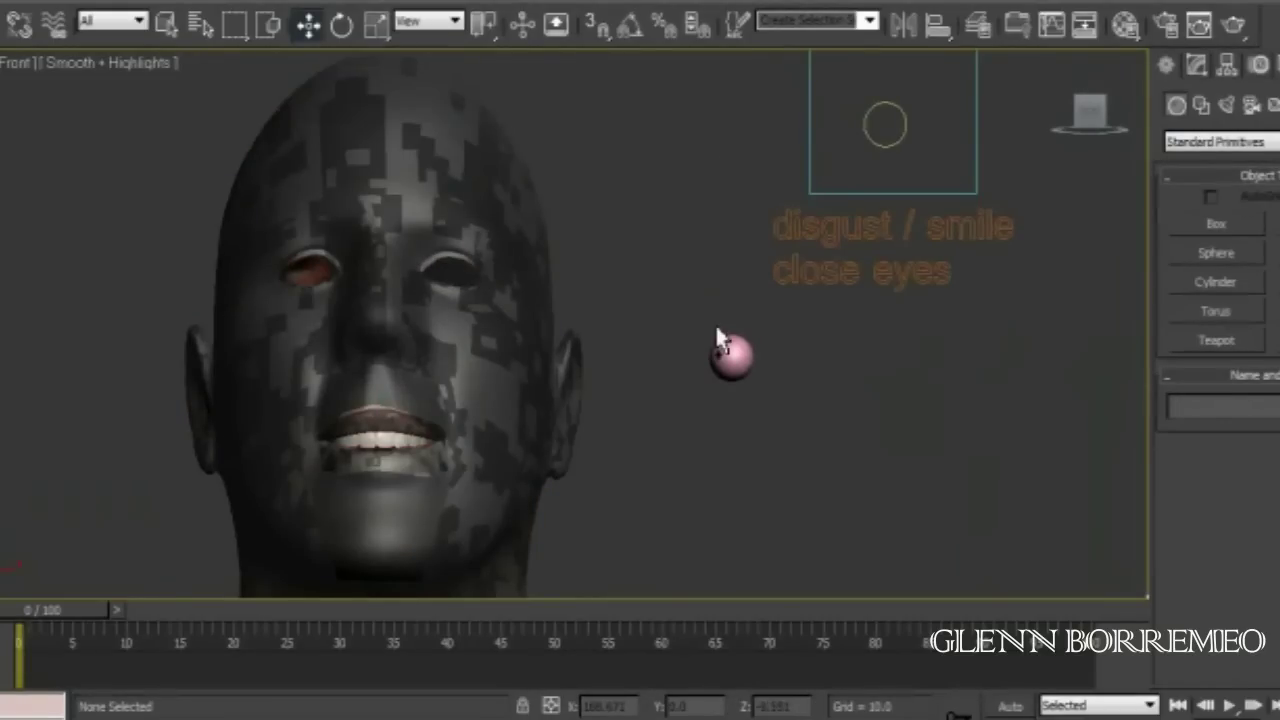
left_click(732, 352)
left_click(938, 25)
left_click(458, 274)
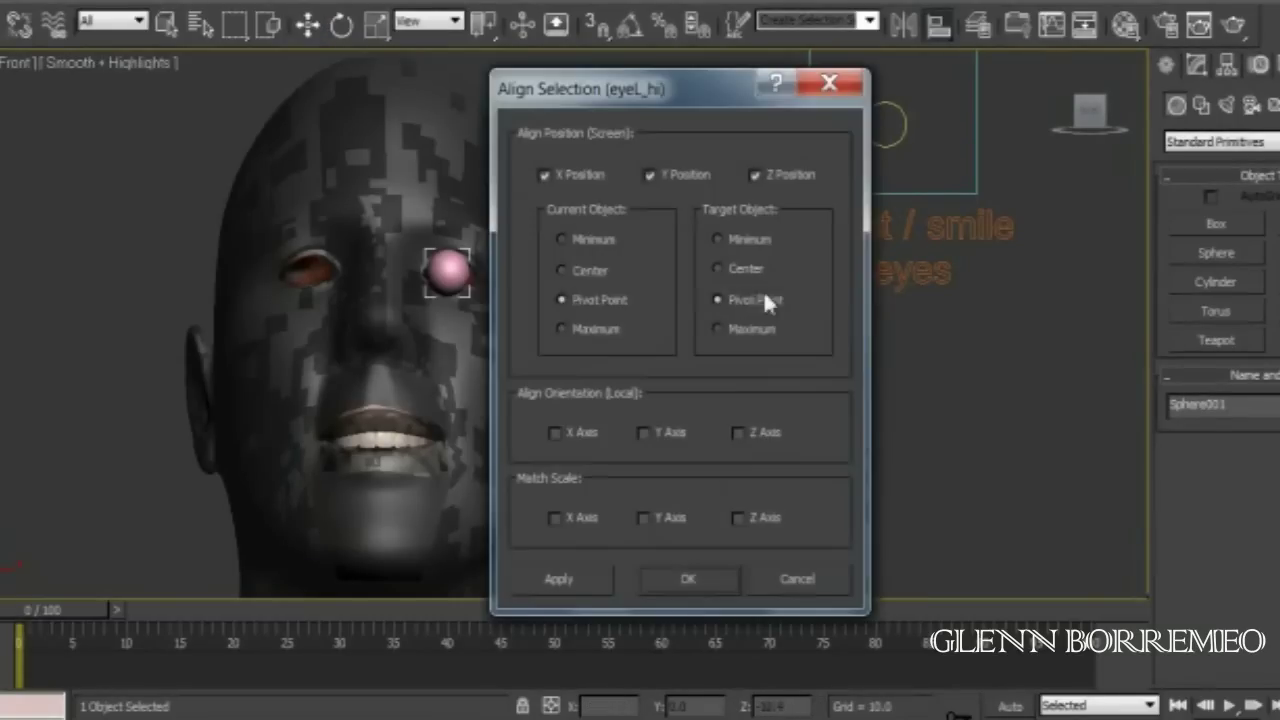
left_click(566, 269)
left_click(716, 269)
left_click(688, 563)
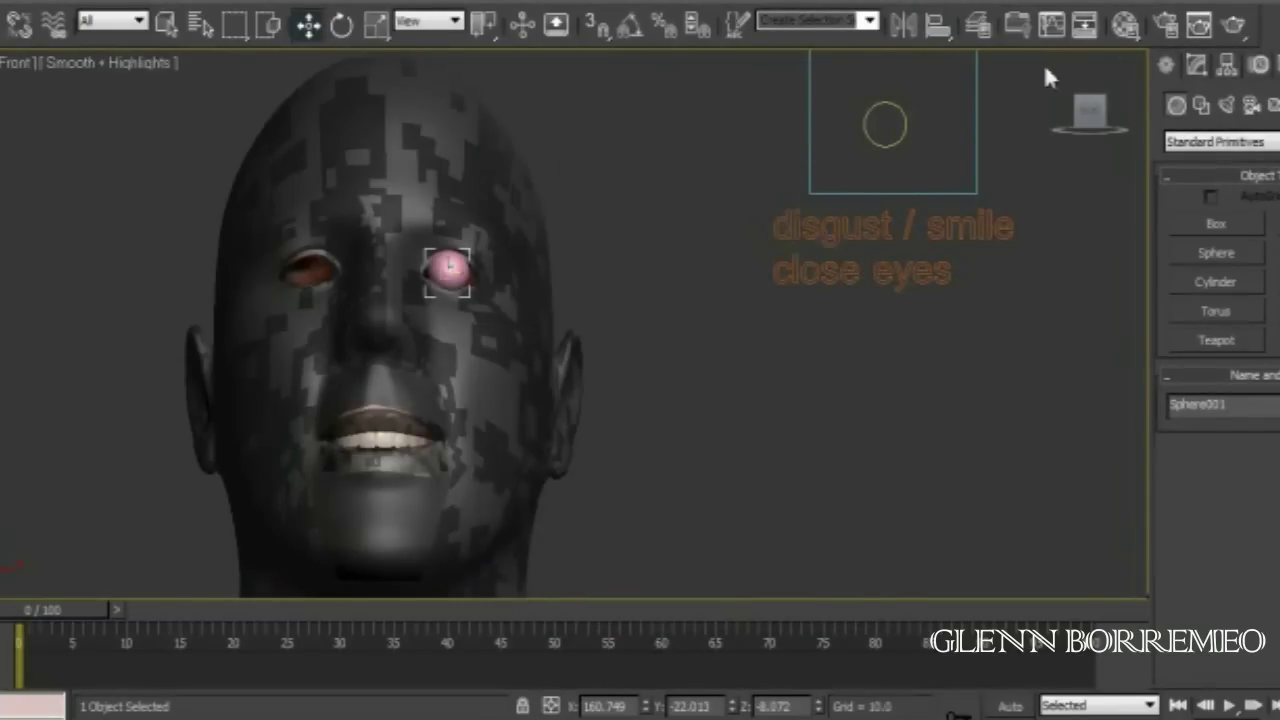
Step: Nudge the eyeball sphere slightly down and sideways into the eye socket
left_click_drag(1046, 78, 1017, 126)
left_click_drag(128, 402, 136, 400)
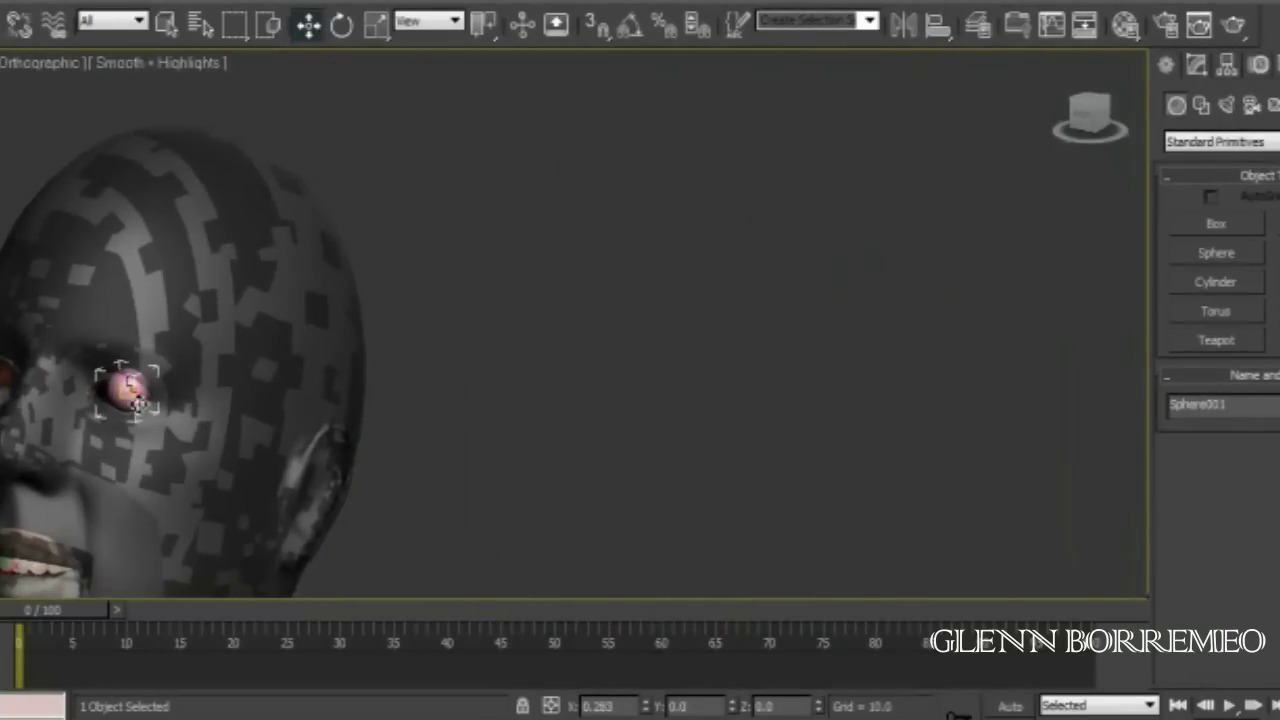
key("l")
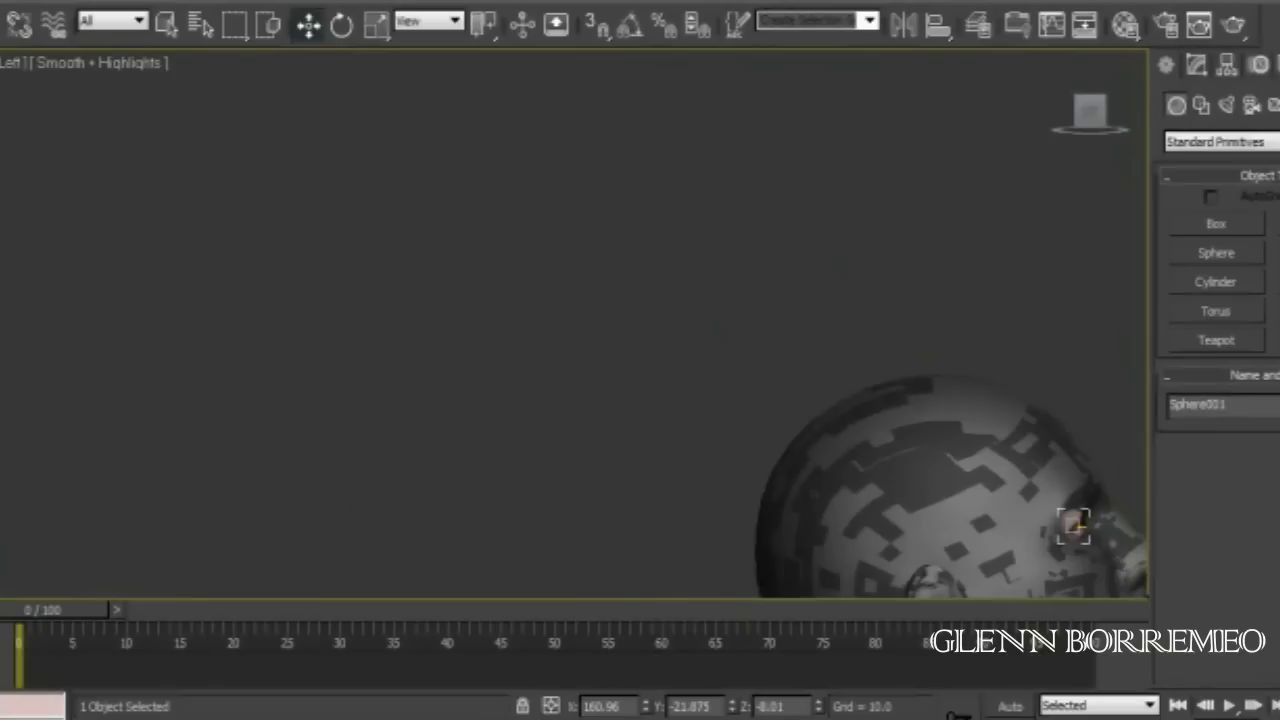
left_click_drag(1090, 112, 994, 163)
left_click(411, 335)
left_click_drag(1090, 112, 705, 123)
scroll(586, 309, "up", 5)
left_click_drag(75, 419, 66, 434)
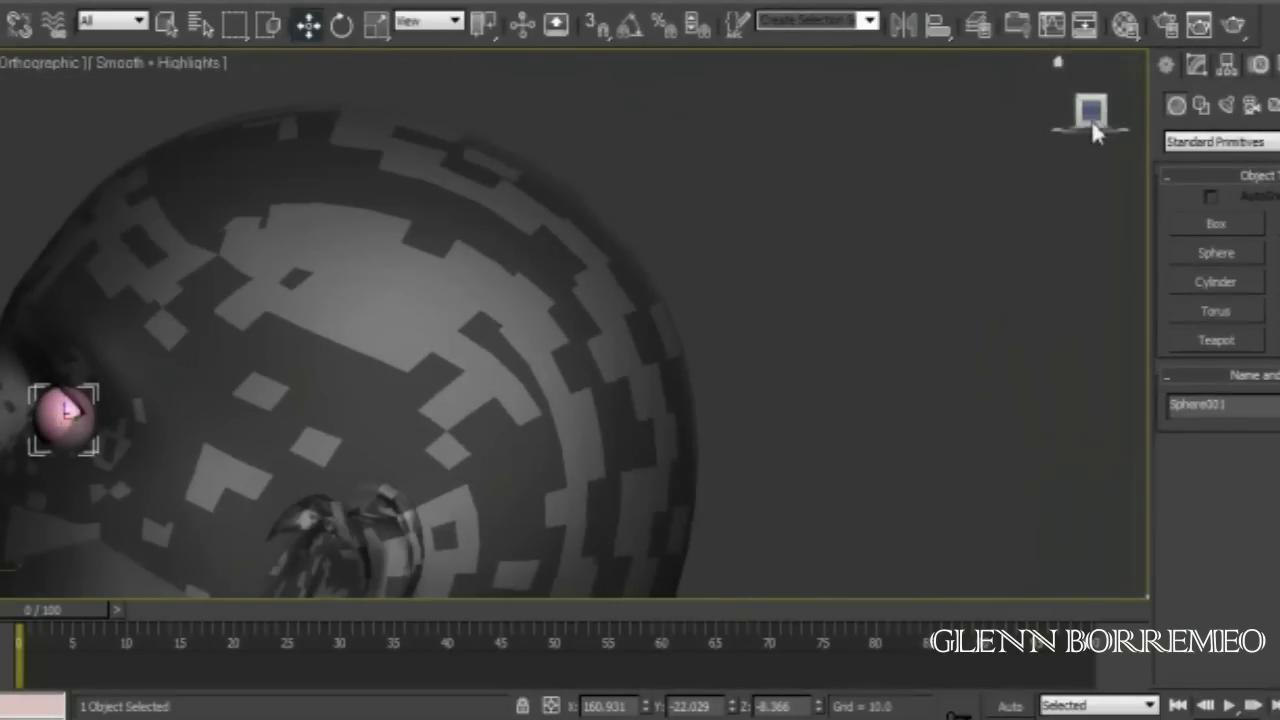
Step: Centre a side view on the eyeball sphere and select it for scaling
left_click_drag(1100, 133, 62, 130)
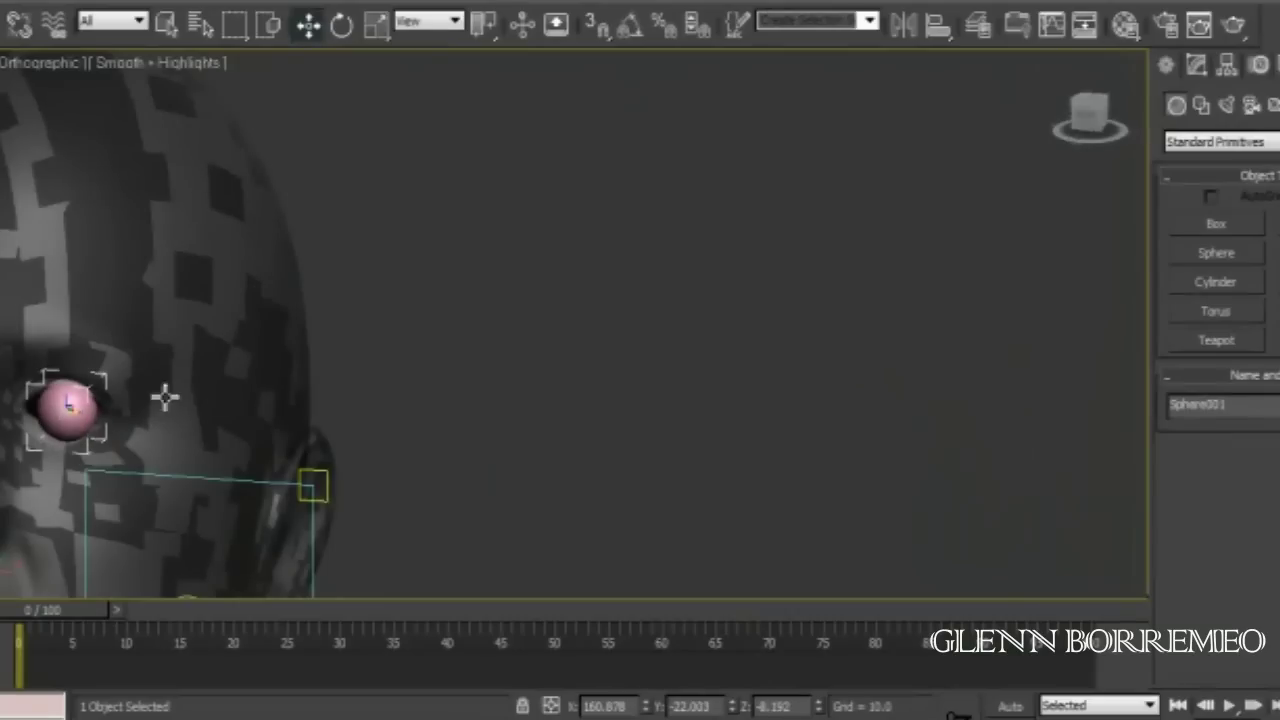
middle_click_drag(68, 404, 590, 375)
key("w")
left_click(1080, 112)
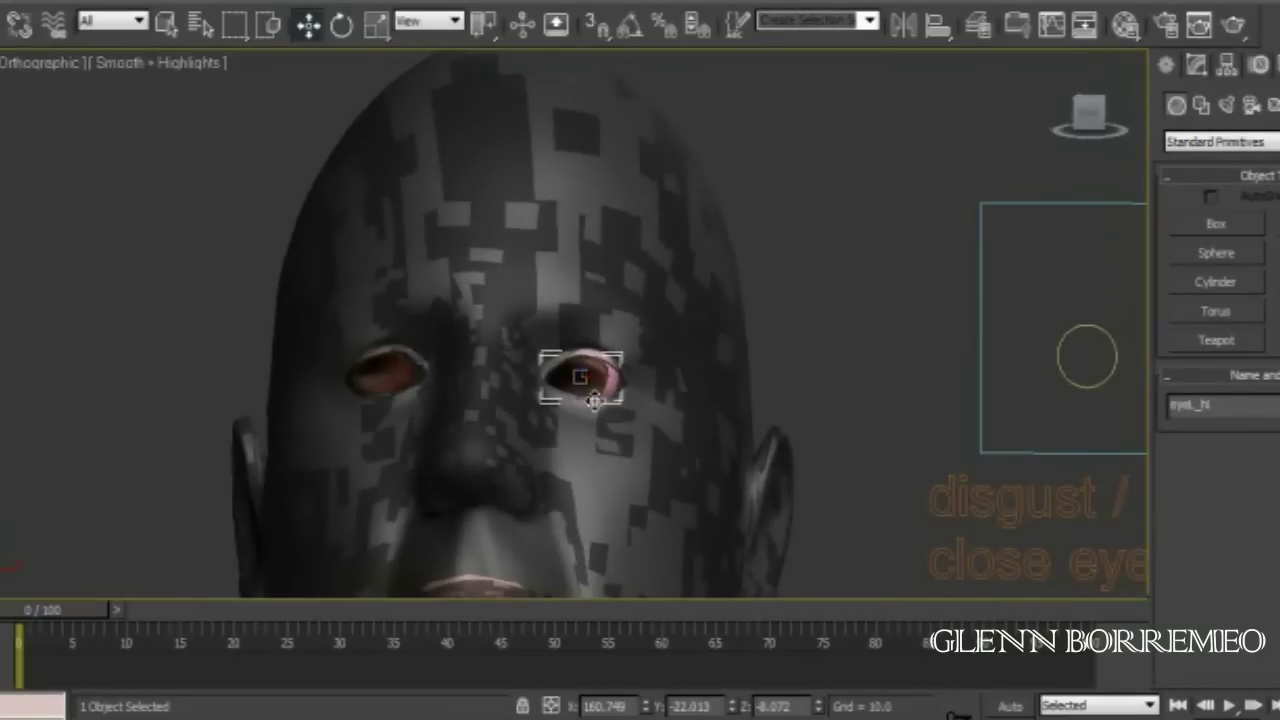
left_click(594, 398)
left_click(376, 24)
Step: Enlarge the eyeball to fill its socket and clone it as a copy named Sphere002
left_click_drag(583, 385, 570, 358)
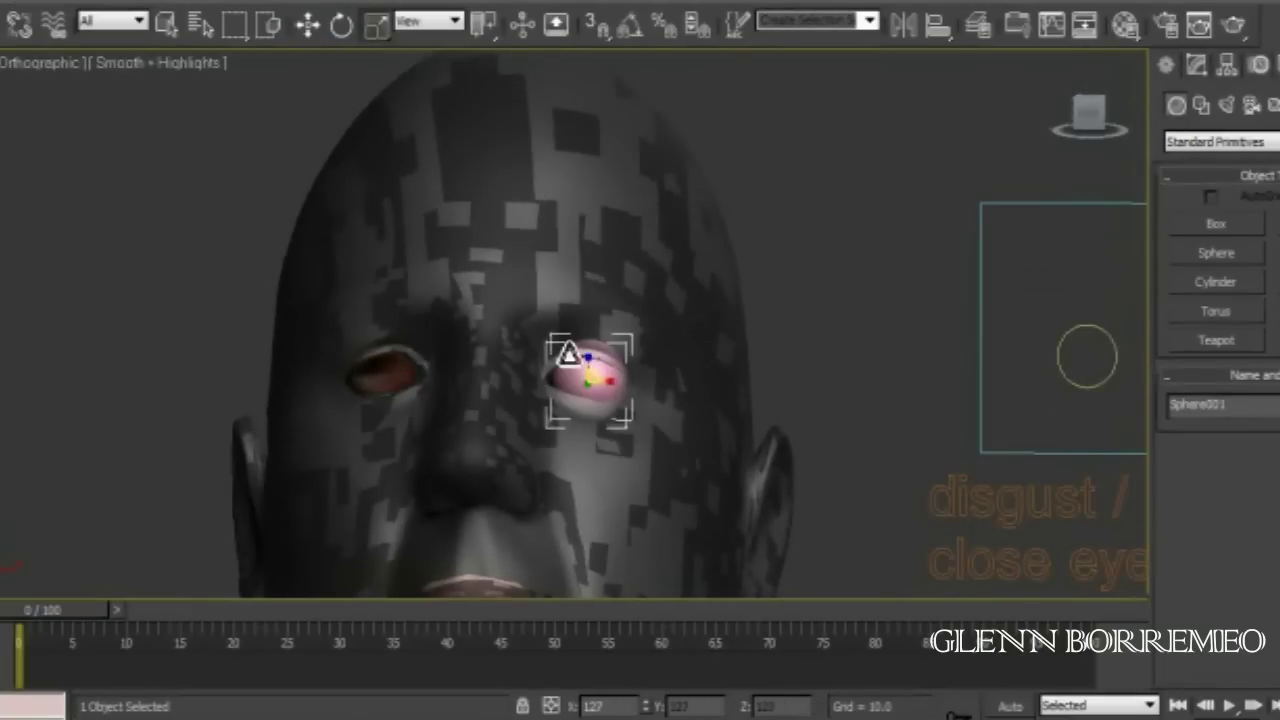
key("w")
left_click(386, 382)
left_click(588, 378)
left_click_drag(588, 378, 537, 334, "shift")
left_click(722, 478)
Step: Move Sphere002 into the other eye socket and align it with the first eyeball
left_click(603, 286)
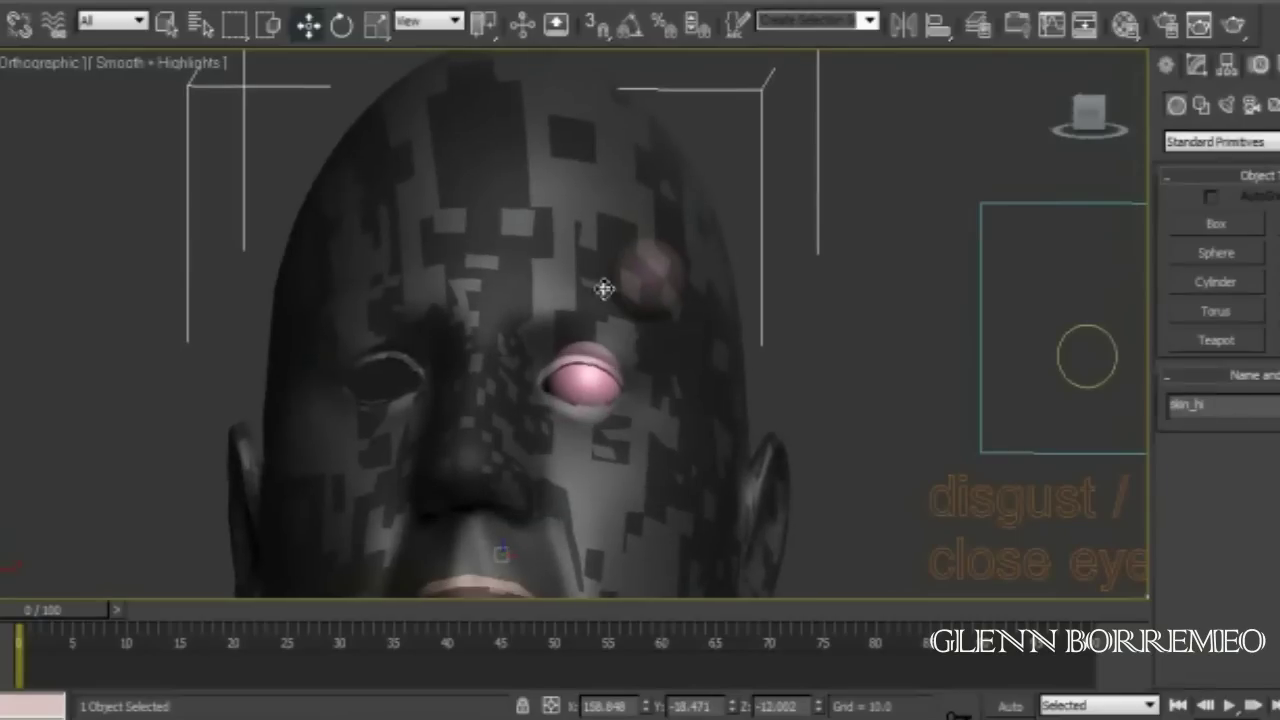
right_click(554, 213)
left_click(605, 34)
left_click(651, 274)
mouse_move(651, 274)
left_mouse_down()
mouse_move(389, 274)
mouse_move(397, 378)
left_mouse_up()
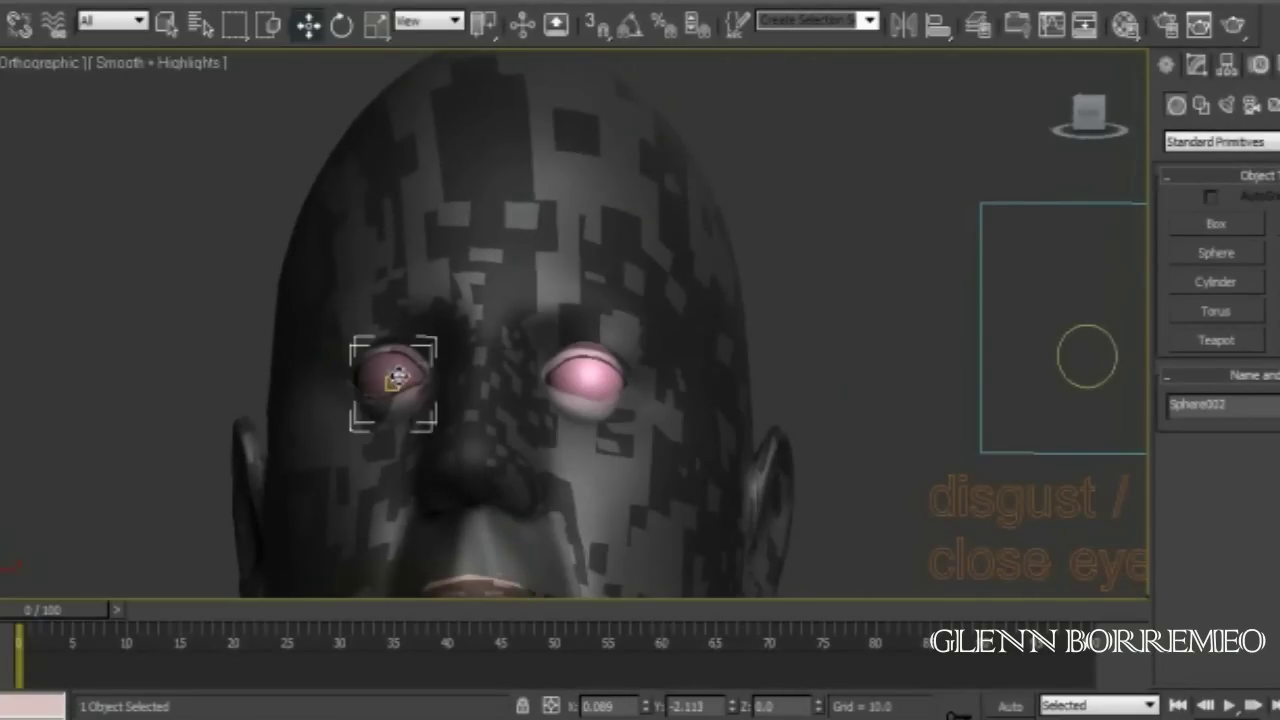
left_click(801, 222)
left_click(665, 262)
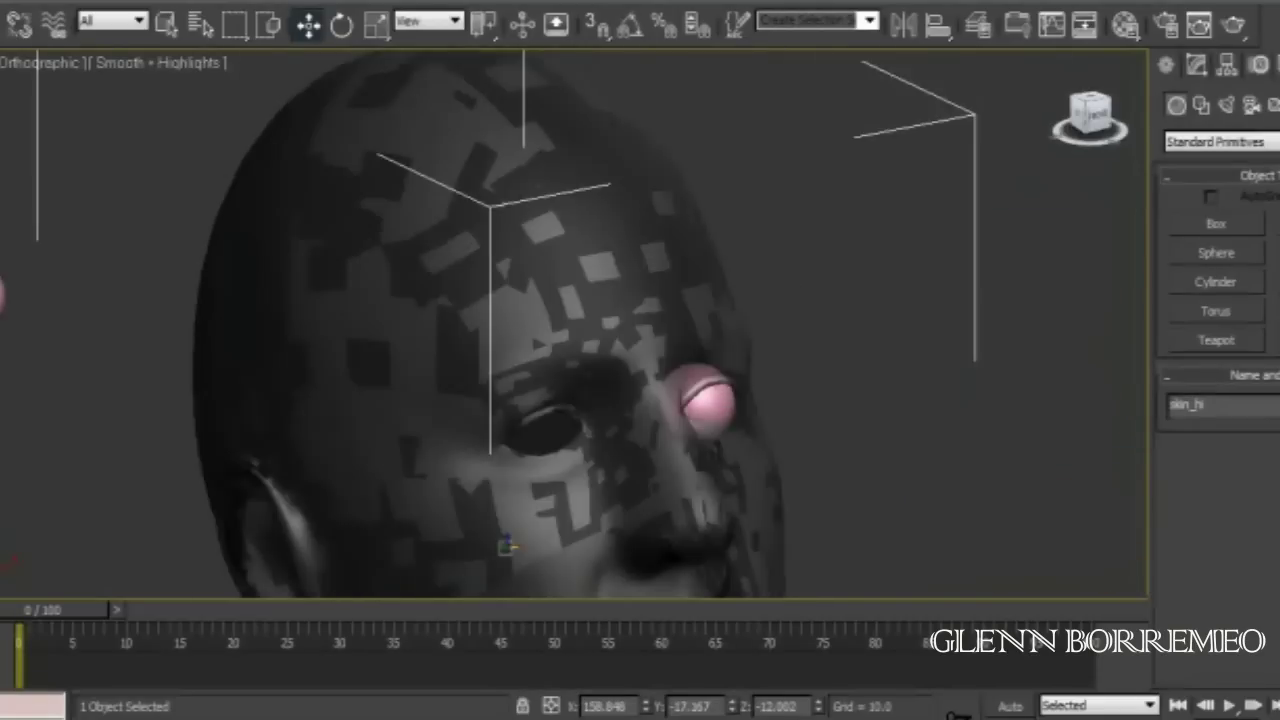
left_click(630, 405)
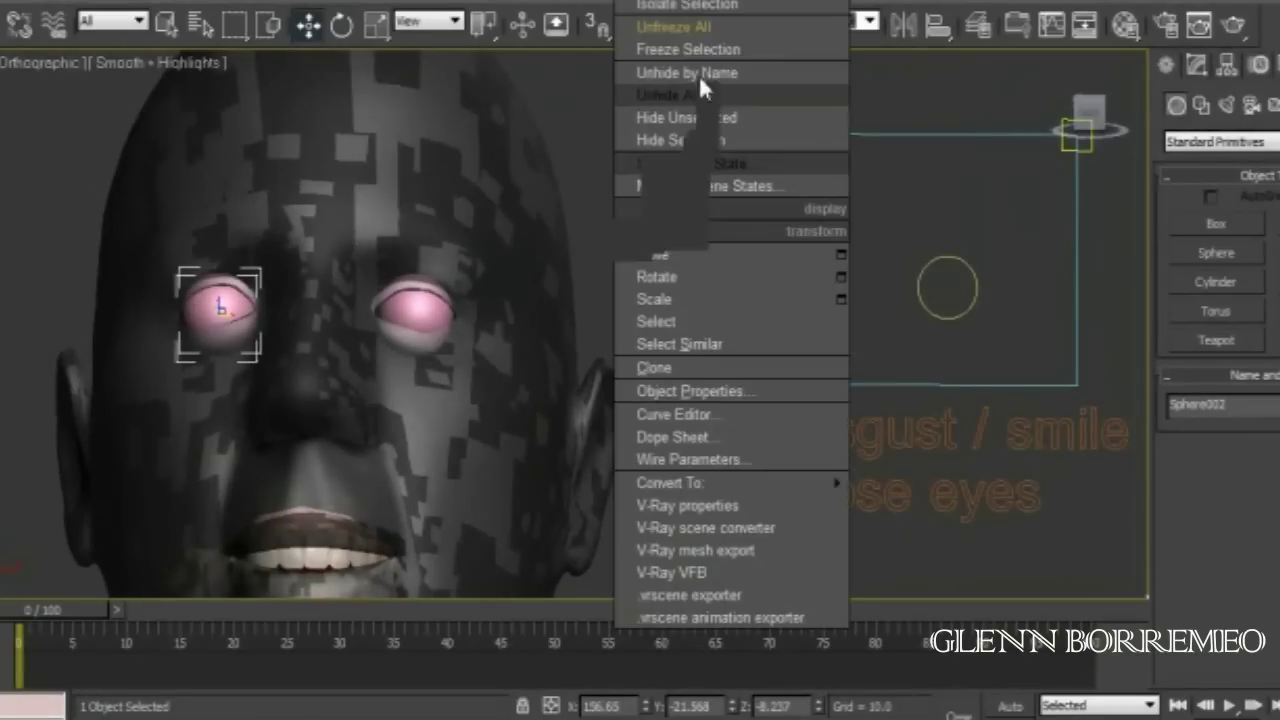
left_click(420, 218)
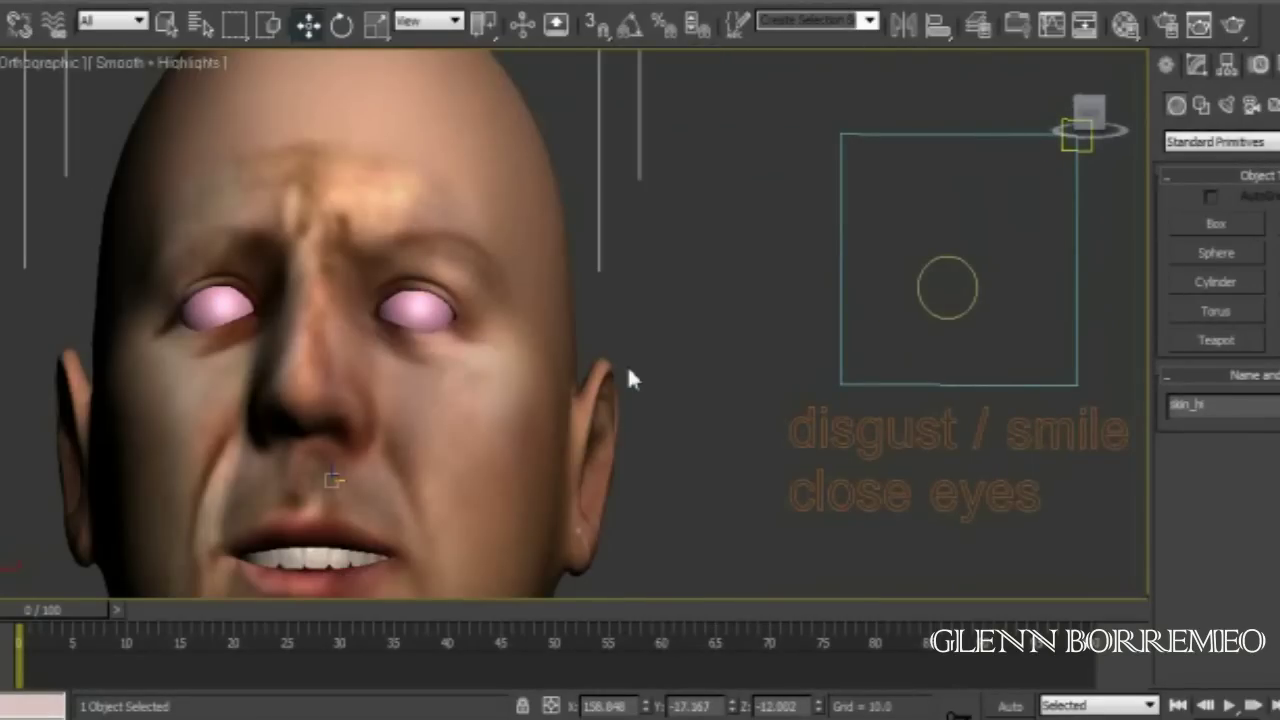
Step: Make an eye material using an eye image from the 3d eyes 3DS folder as its Diffuse bitmap
key("m")
left_click(1047, 230)
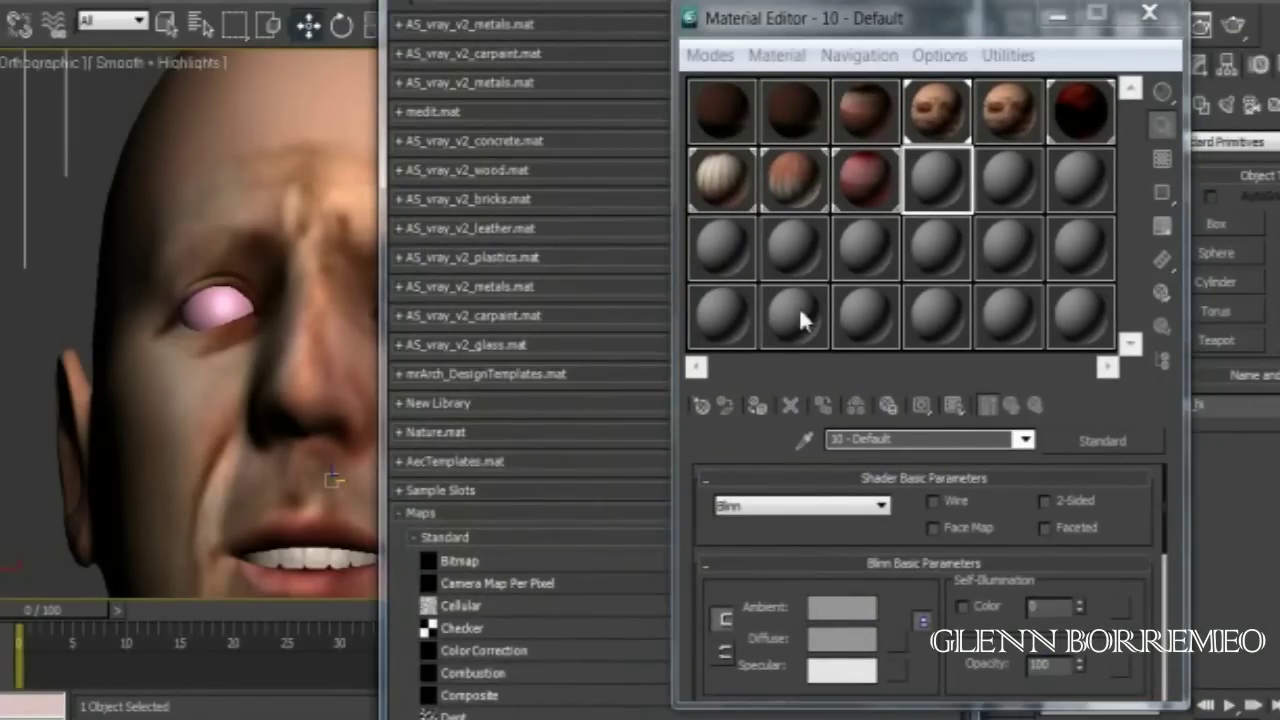
double_click(459, 561)
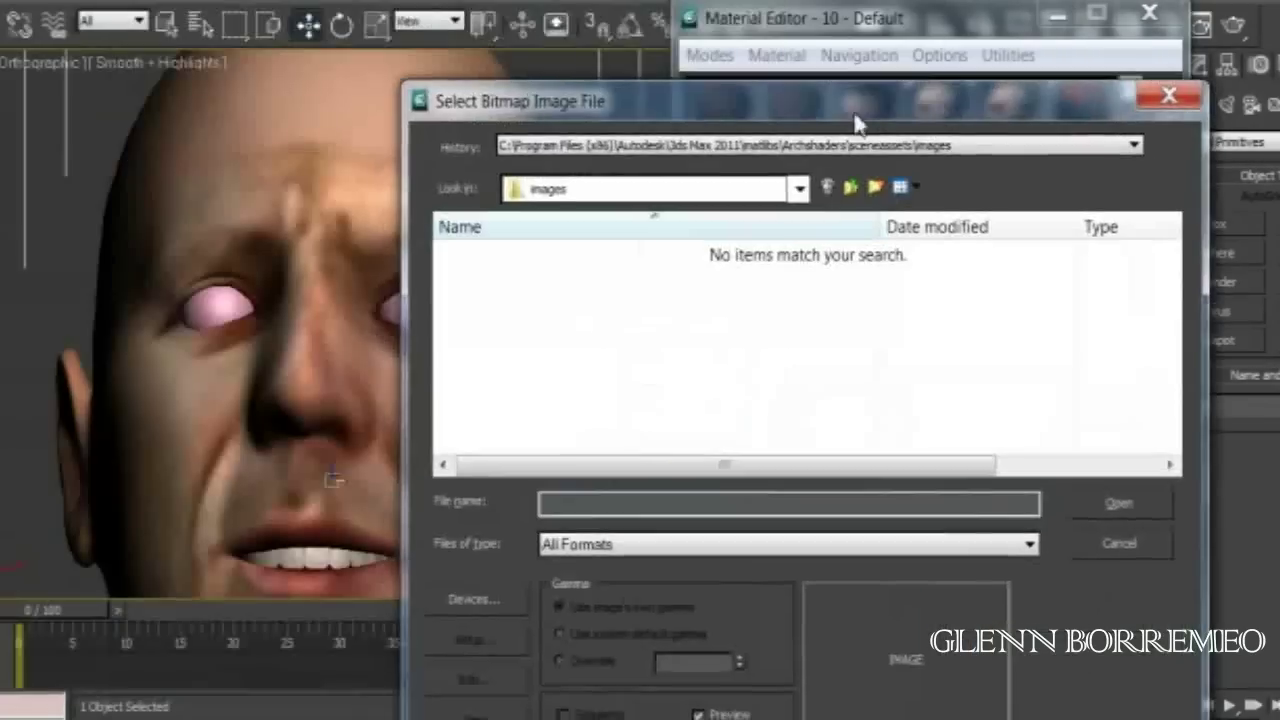
left_click(799, 187)
left_click(570, 267)
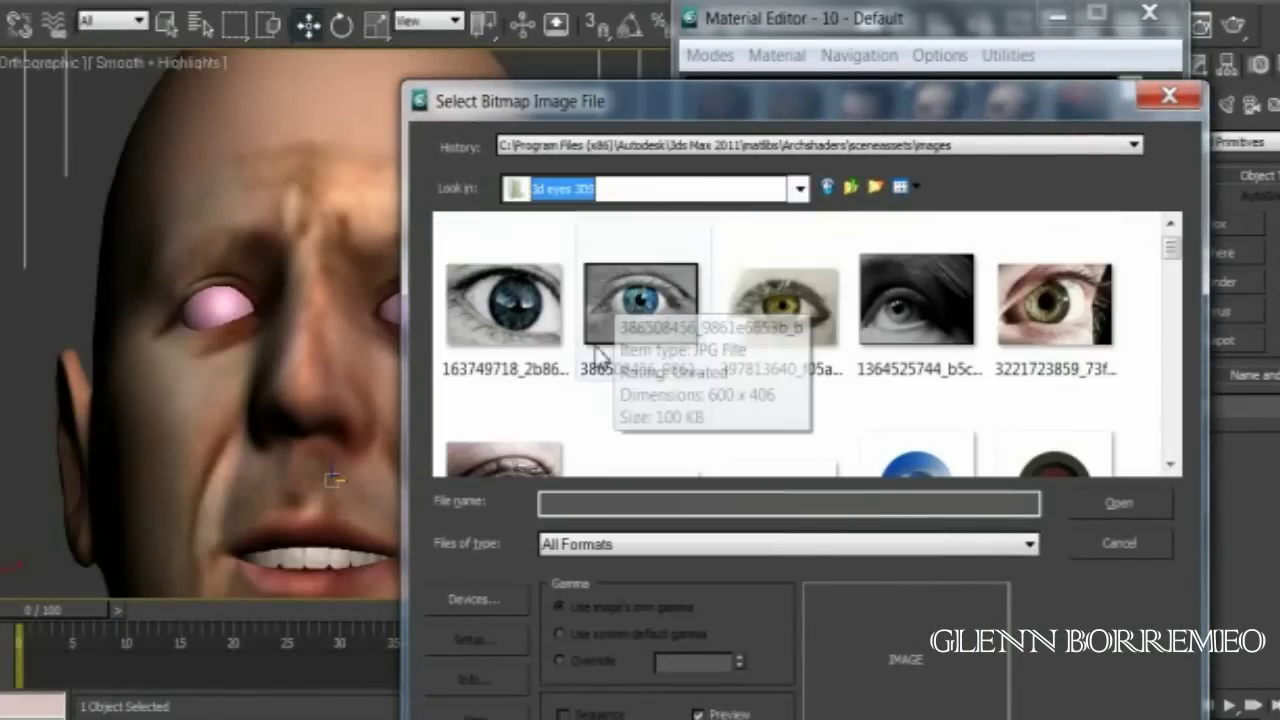
left_click_drag(1172, 258, 1172, 385)
left_click(1100, 290)
left_click(1120, 505)
Step: Apply the eye material to the right eyeball, show it in the viewport, and rotate the iris forward
left_click_drag(937, 180, 400, 325)
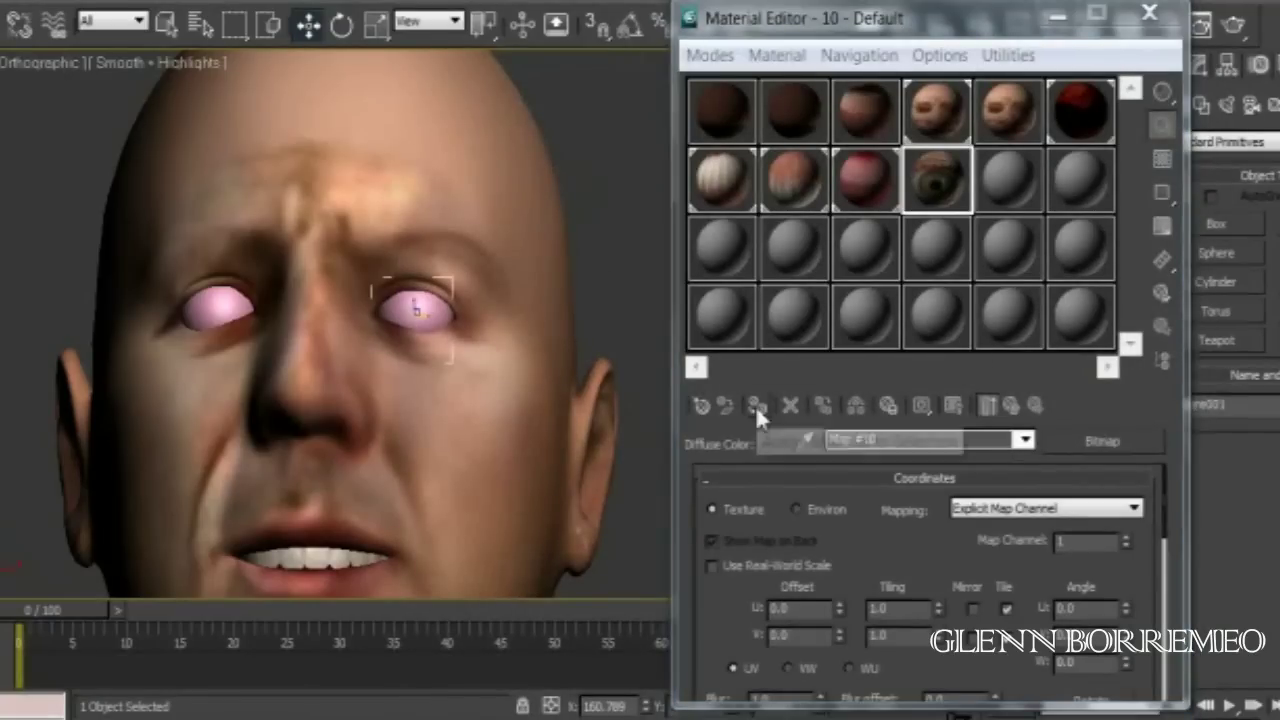
left_click(953, 405)
key("e")
mouse_move(414, 214)
left_mouse_down()
mouse_move(395, 187)
mouse_move(443, 85)
left_mouse_up()
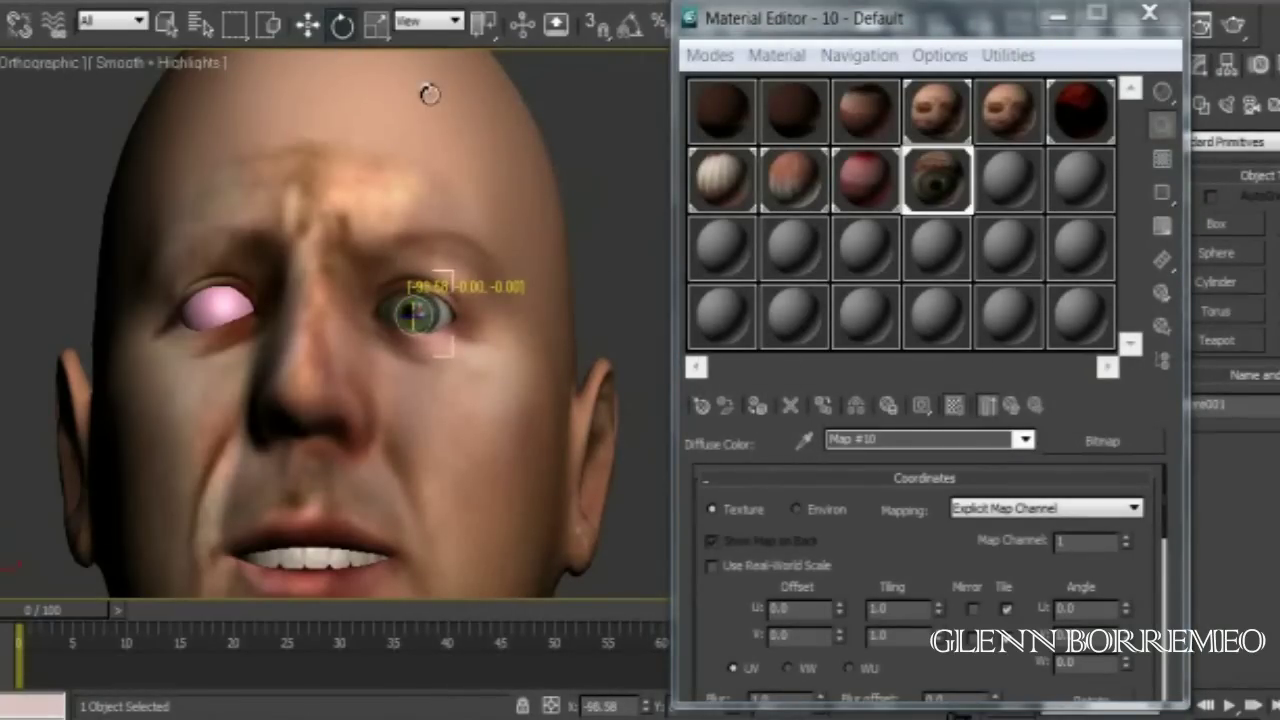
Step: Apply the eye material to the left eyeball and set the texture's U tiling to 1.4
left_click(236, 310)
mouse_move(940, 168)
left_mouse_down()
mouse_move(255, 305)
mouse_move(263, 85)
left_mouse_up()
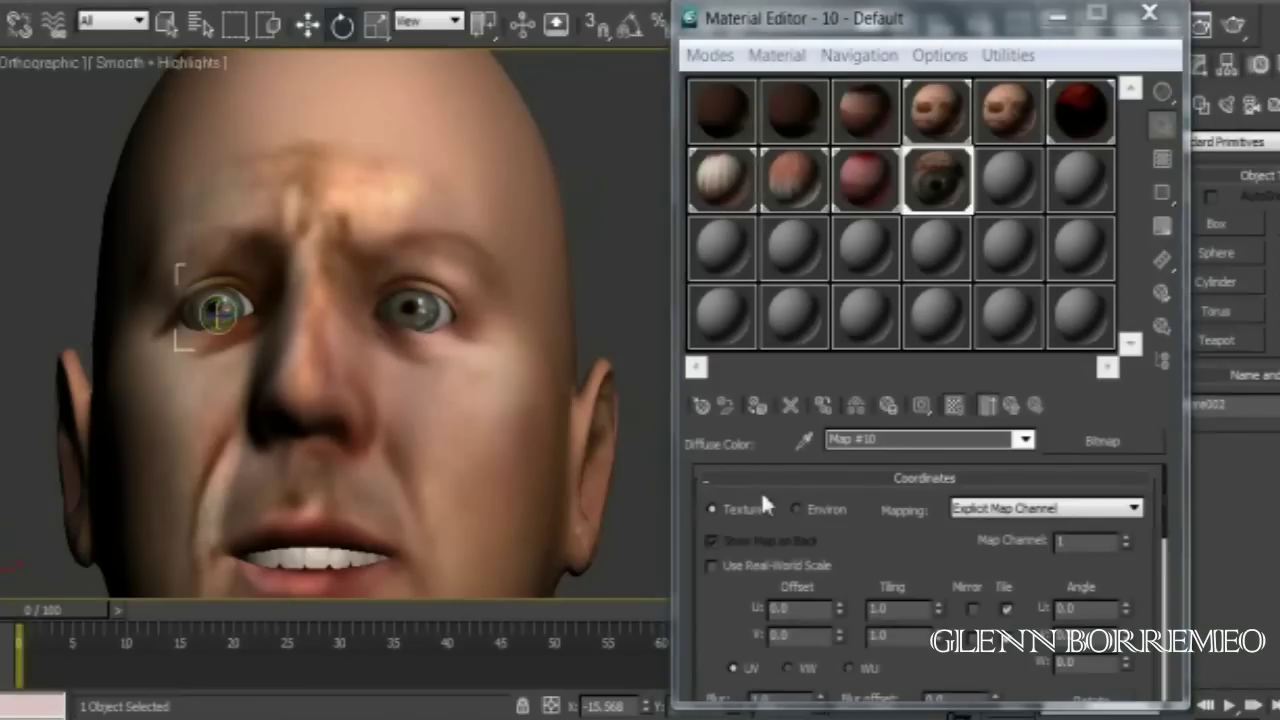
left_click(938, 612)
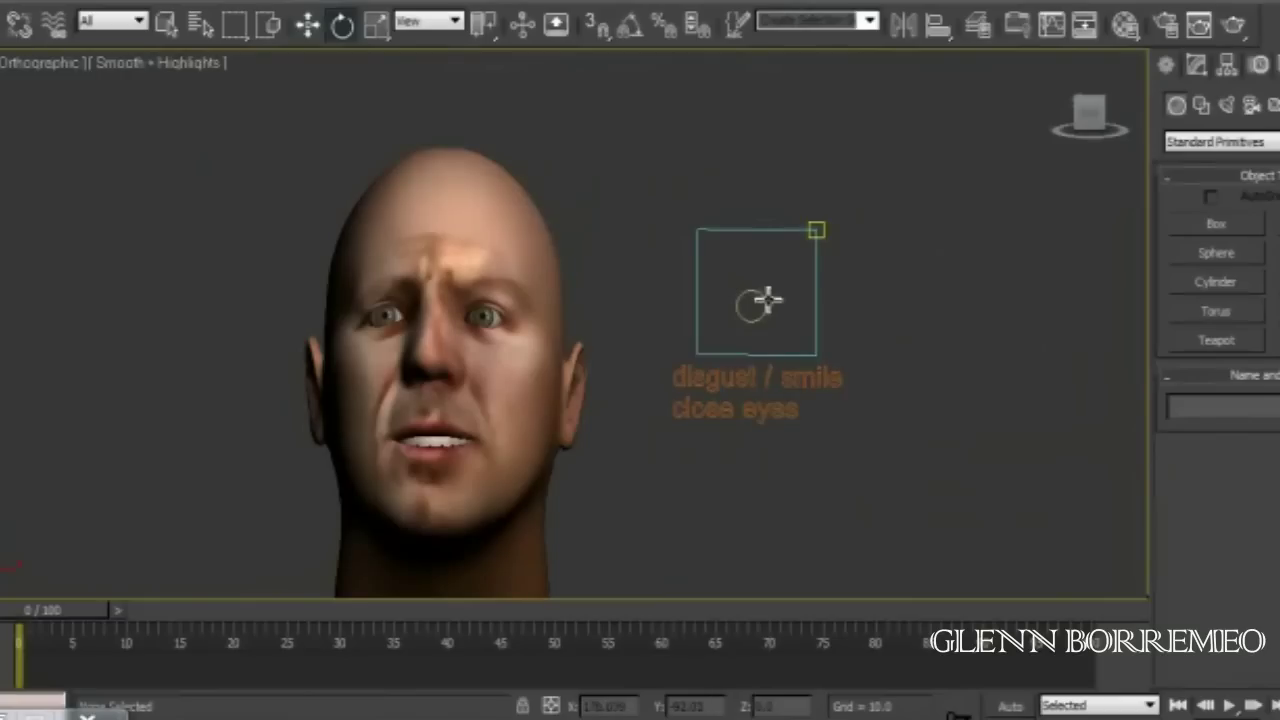
Step: Move the eye control circle to test closing the eyes
left_click(751, 305)
key("w")
mouse_move(751, 305)
left_mouse_down()
mouse_move(849, 308)
mouse_move(719, 231)
mouse_move(717, 334)
mouse_move(757, 306)
mouse_move(771, 346)
mouse_move(833, 300)
mouse_move(729, 229)
mouse_move(750, 300)
left_mouse_up()
left_click(893, 407)
scroll(555, 360, "down", 3)
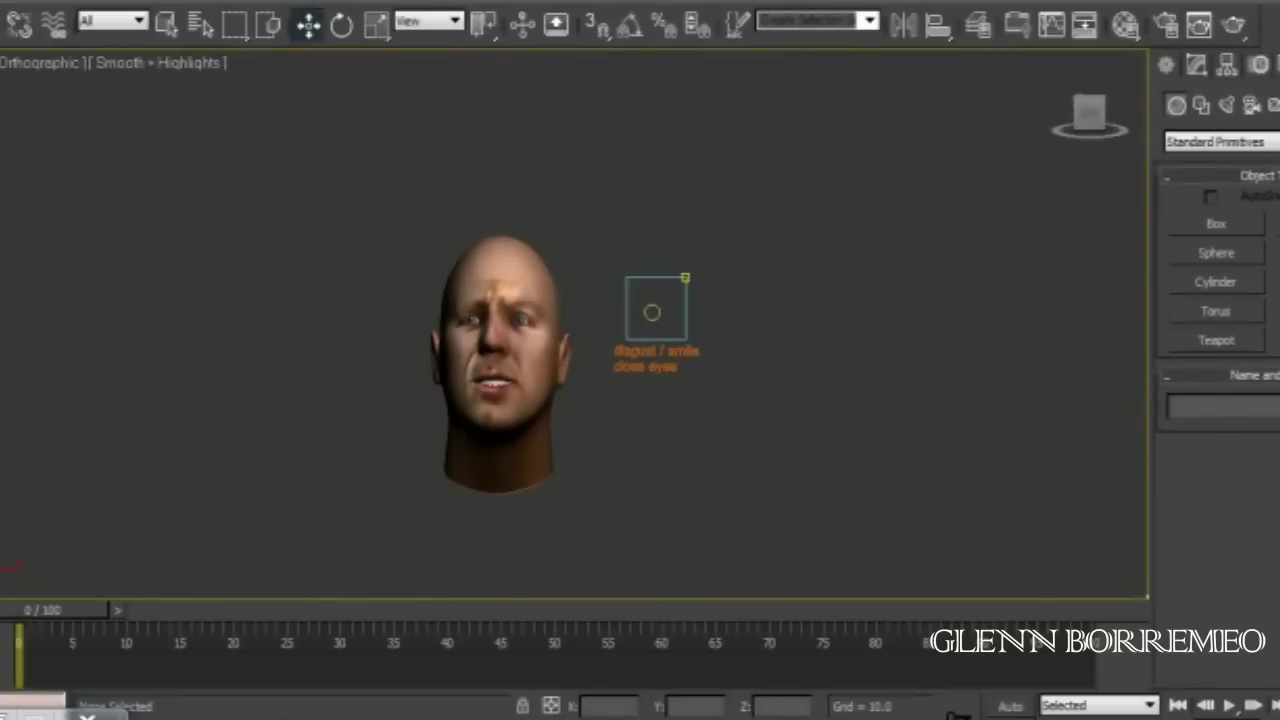